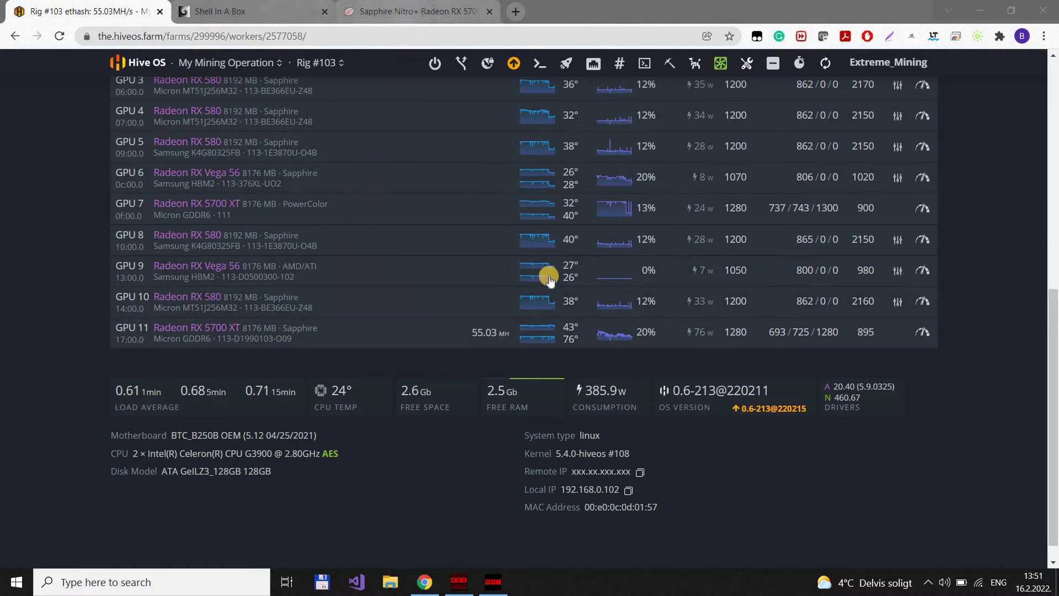
# Check the Sapphire Nitro+ review and BIOS tool, then return to Rig #103's GPU table.
pyautogui.hotkey('ctrl', '3')
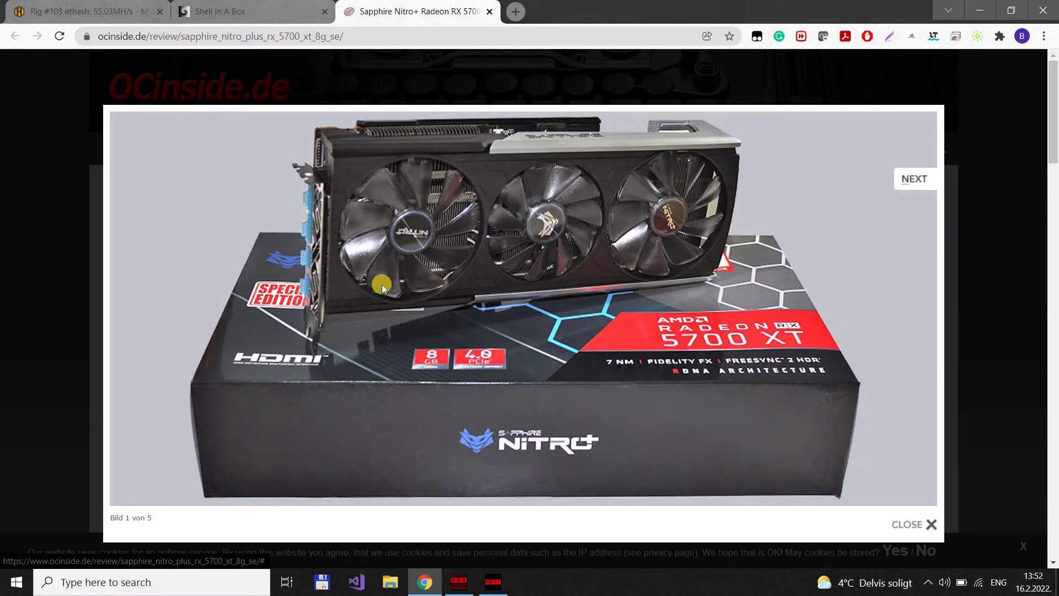
pyautogui.click(120, 10)
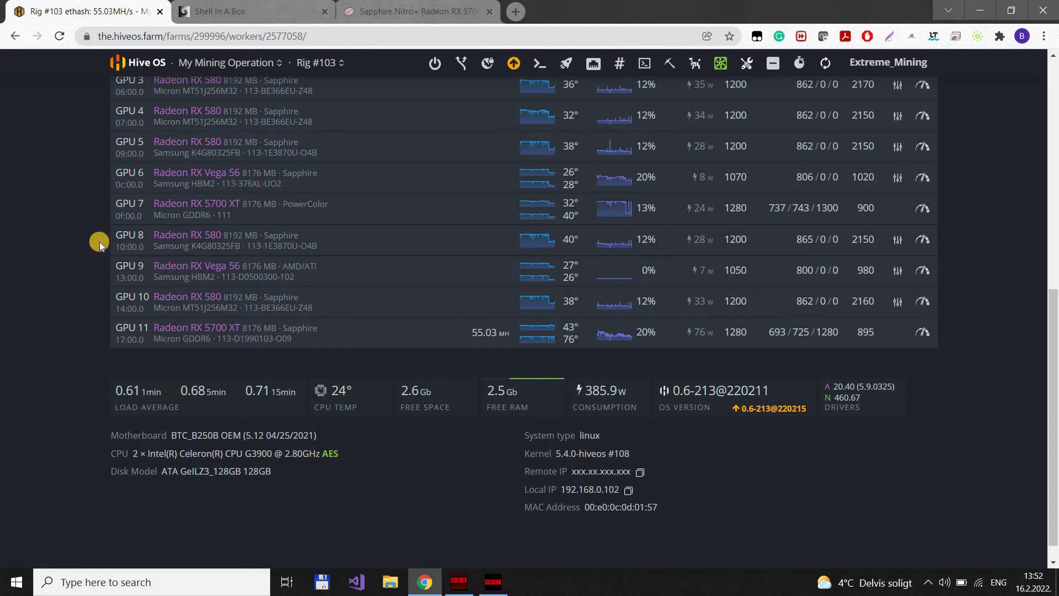
pyautogui.scroll(1, 99, 241)
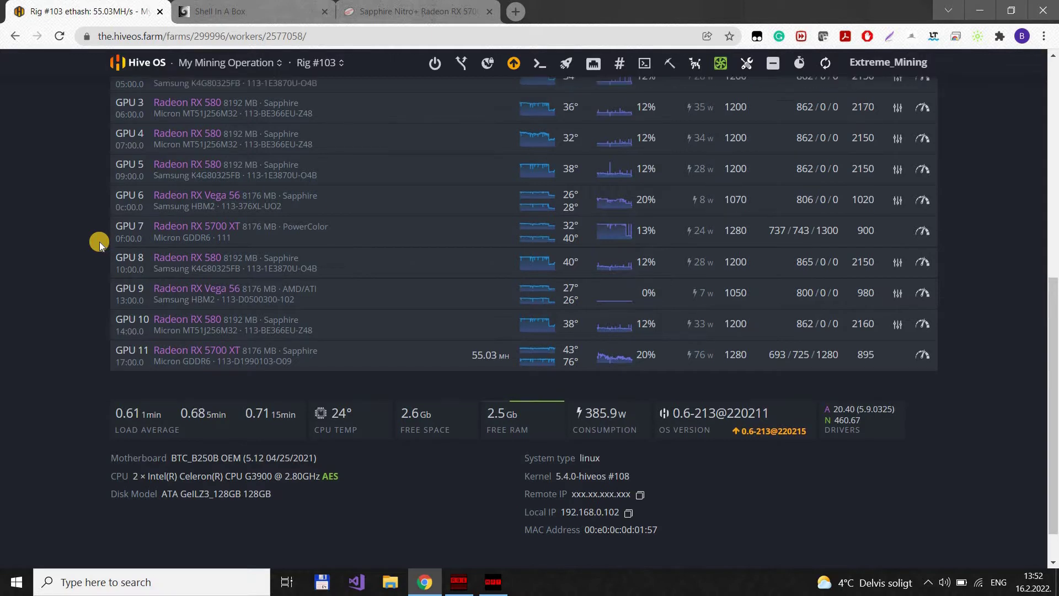
pyautogui.click(486, 584)
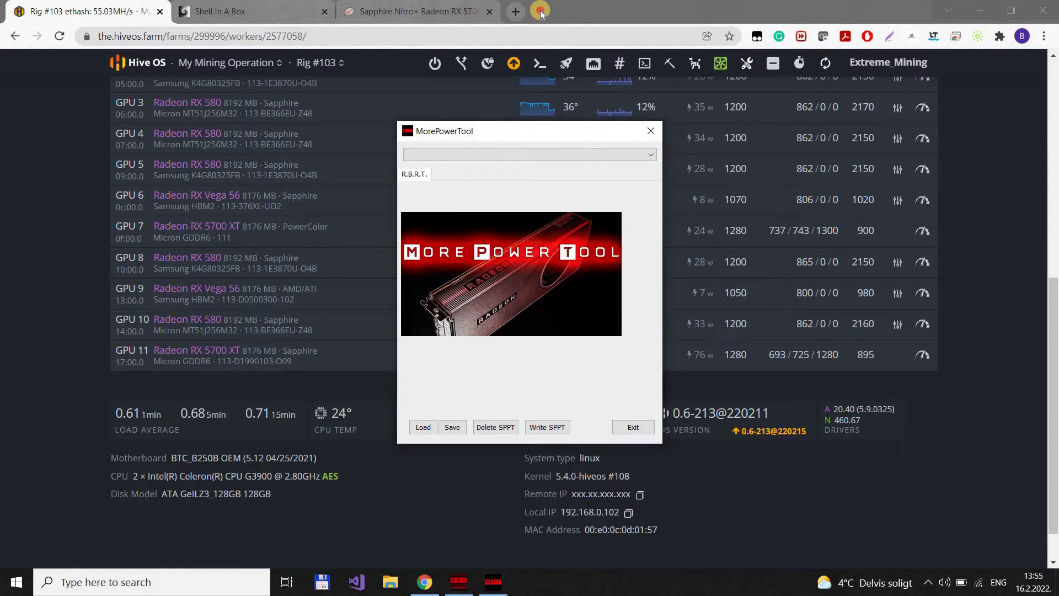
pyautogui.click(316, 247)
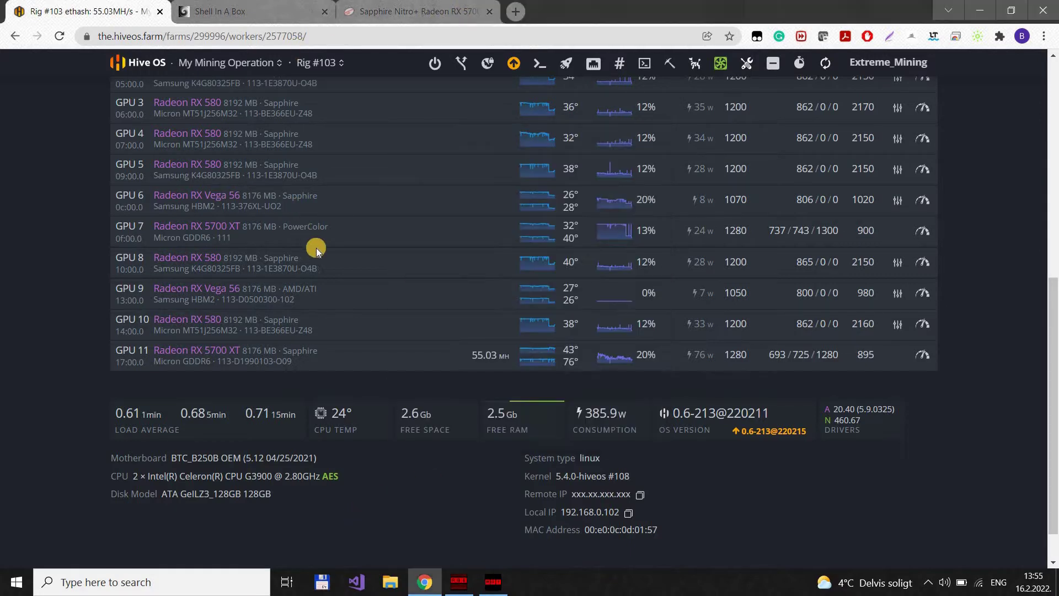
pyautogui.scroll(6, 316, 248)
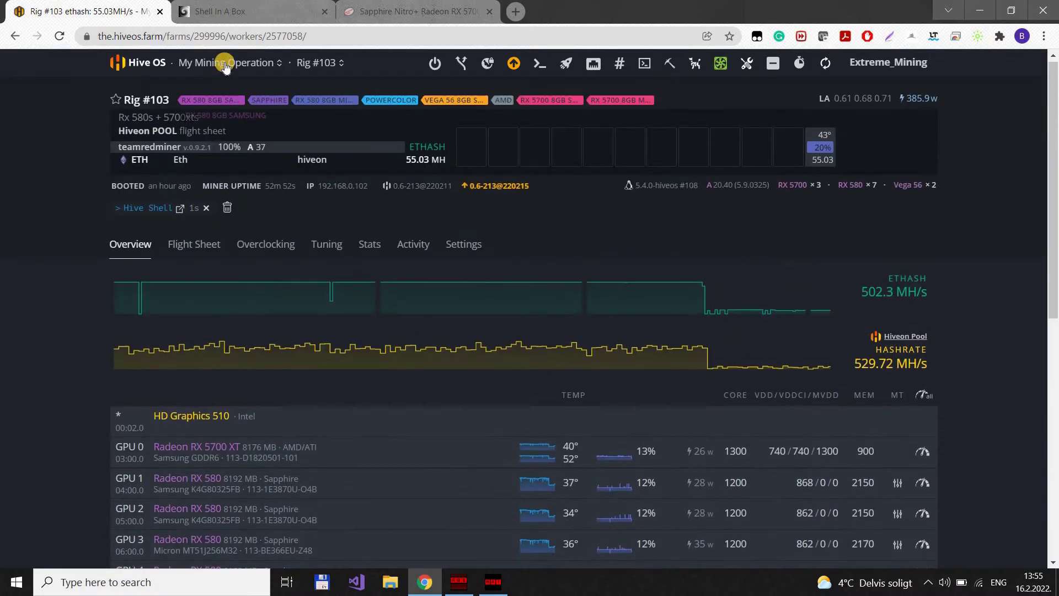
# Open the farm's Cards list and bring up the actions menu for GPU 11.
pyautogui.click(226, 63)
pyautogui.click(221, 125)
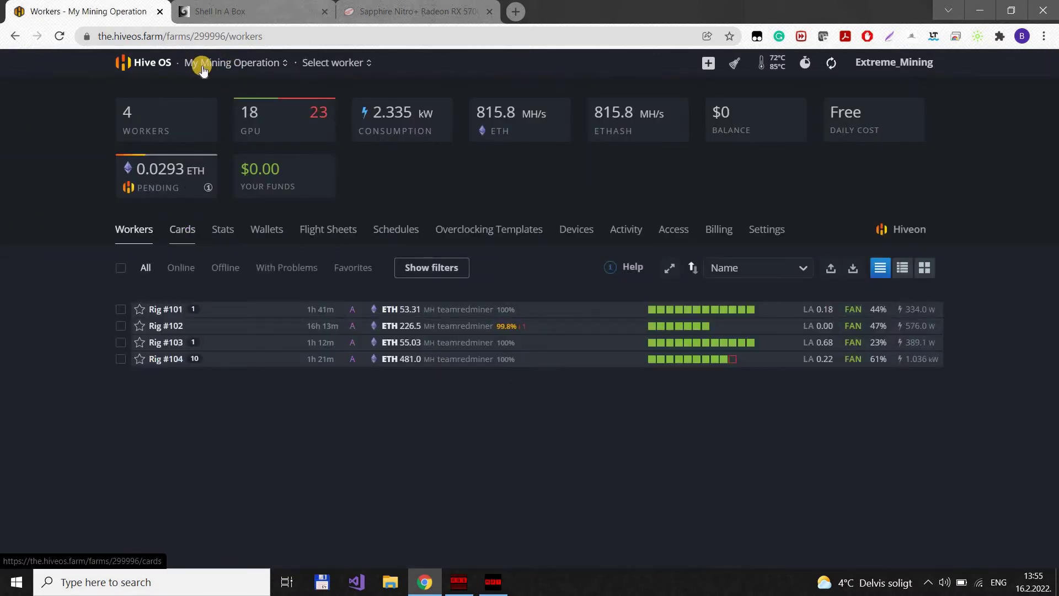
pyautogui.click(202, 65)
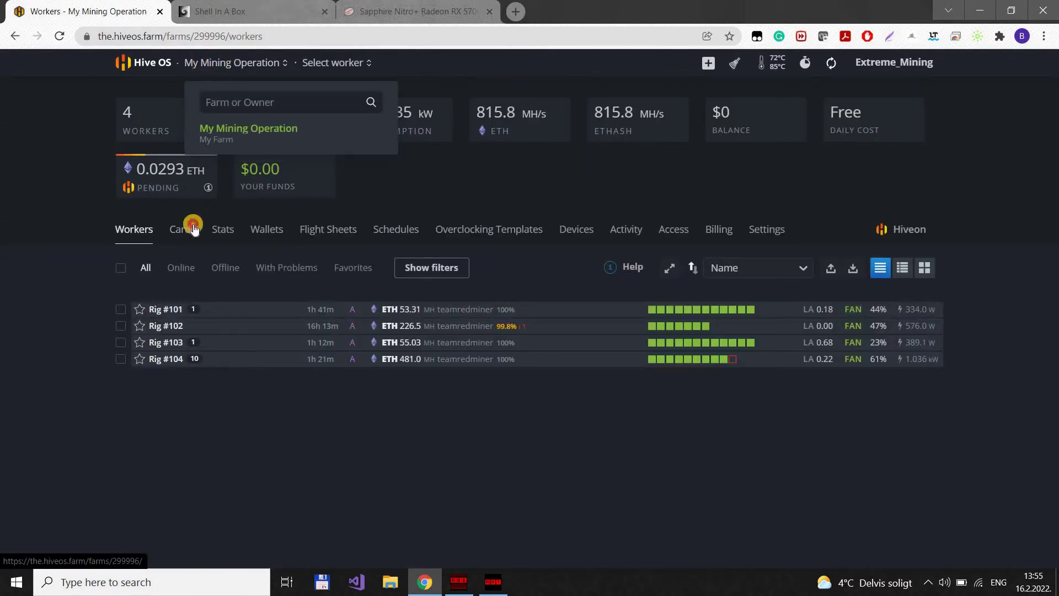
pyautogui.click(193, 228)
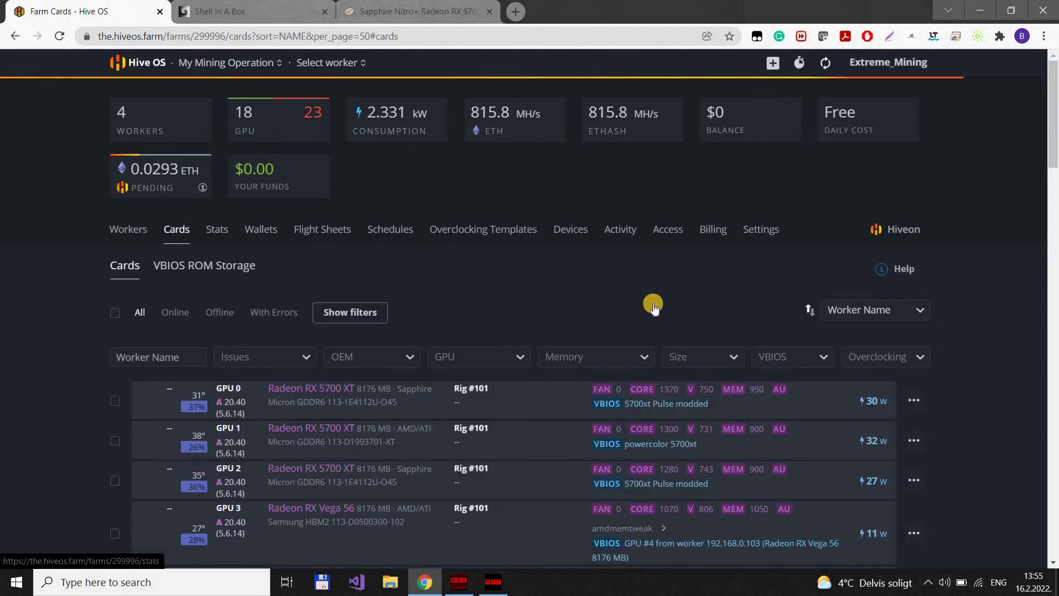
pyautogui.scroll(-12, 653, 307)
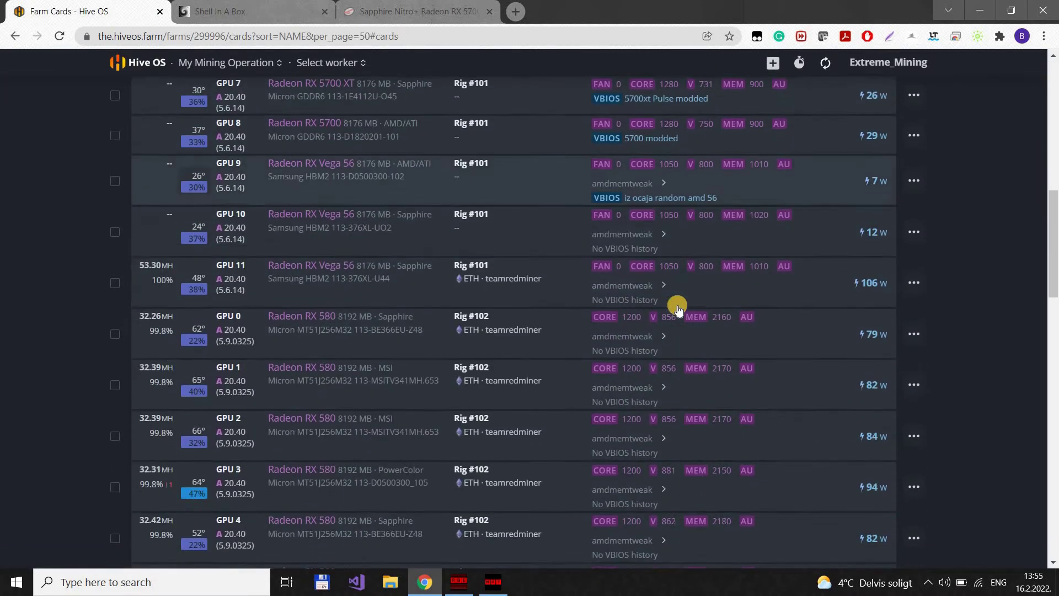
pyautogui.scroll(-8, 677, 309)
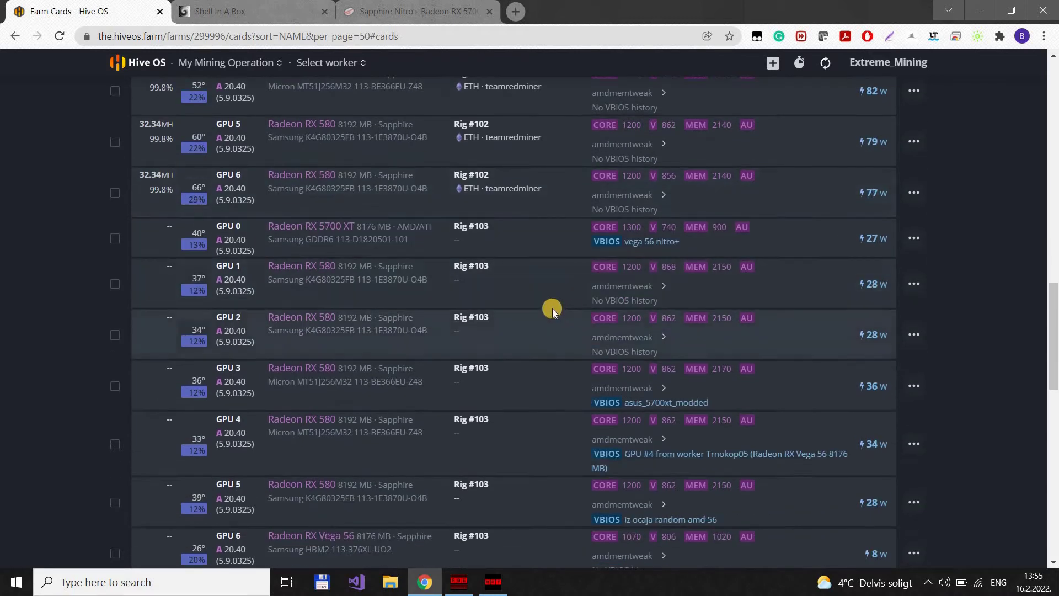
pyautogui.scroll(-7, 553, 310)
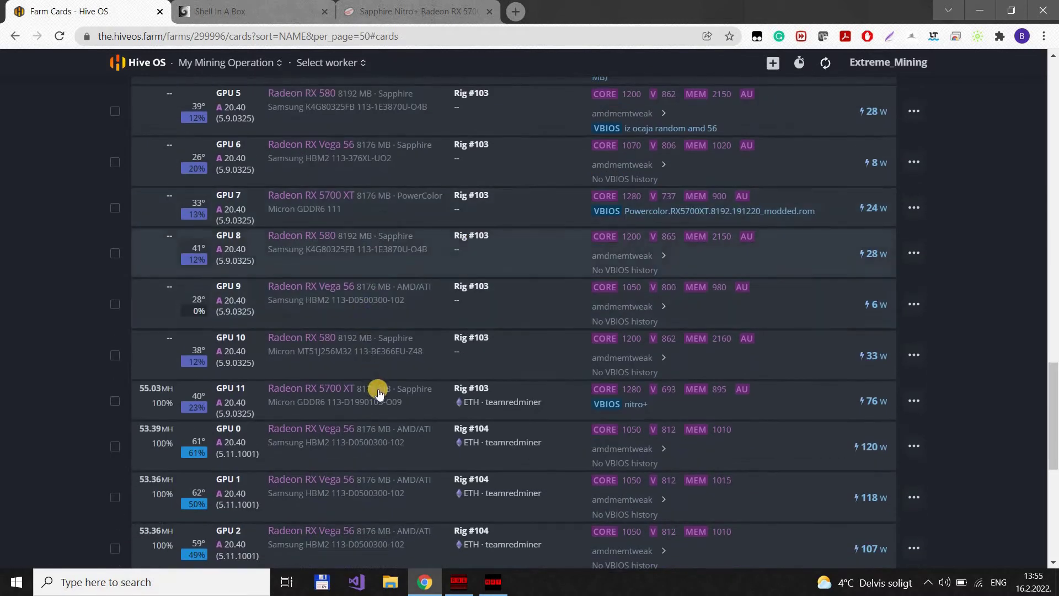
pyautogui.scroll(-1, 900, 378)
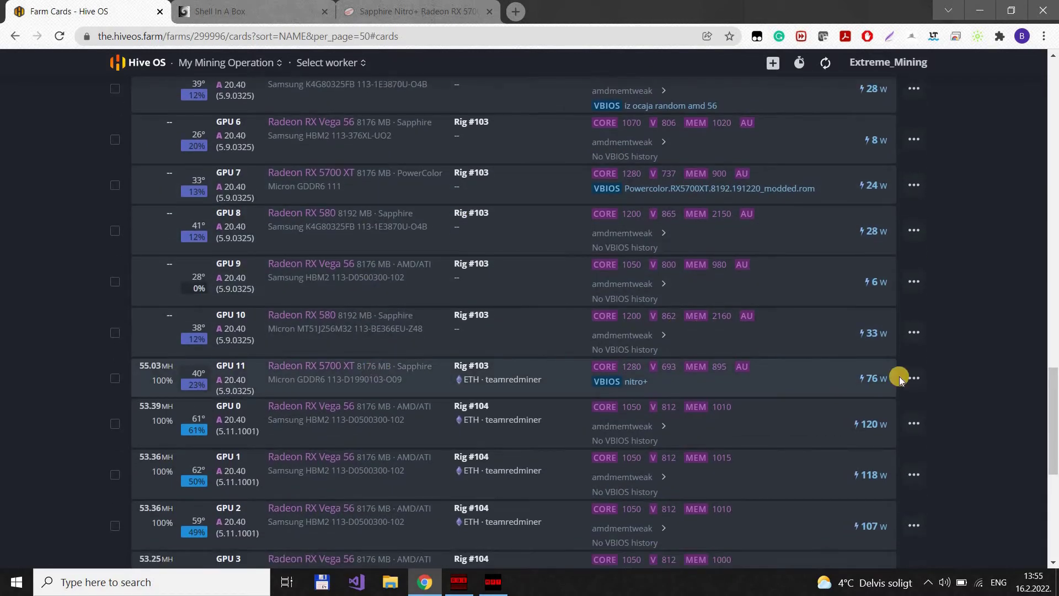
pyautogui.click(914, 380)
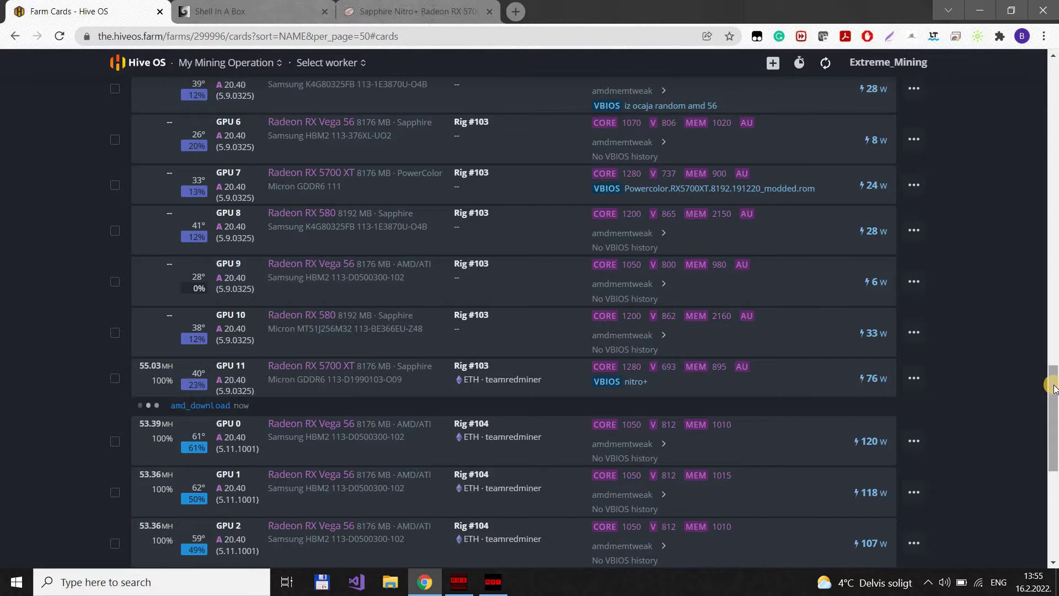
pyautogui.scroll(20, 1039, 84)
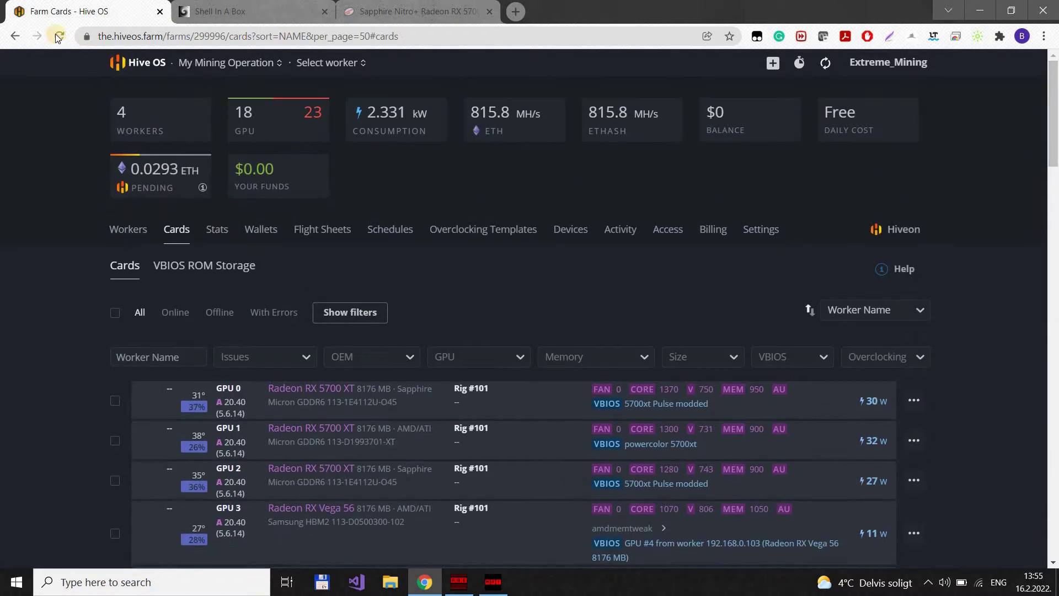
# Reload VBIOS ROM Storage until Rig_103-11-RadeonRX5700XT-8G-Micron_GDDR6 ROM appears at the list's end.
pyautogui.click(231, 265)
pyautogui.scroll(-10, 1054, 505)
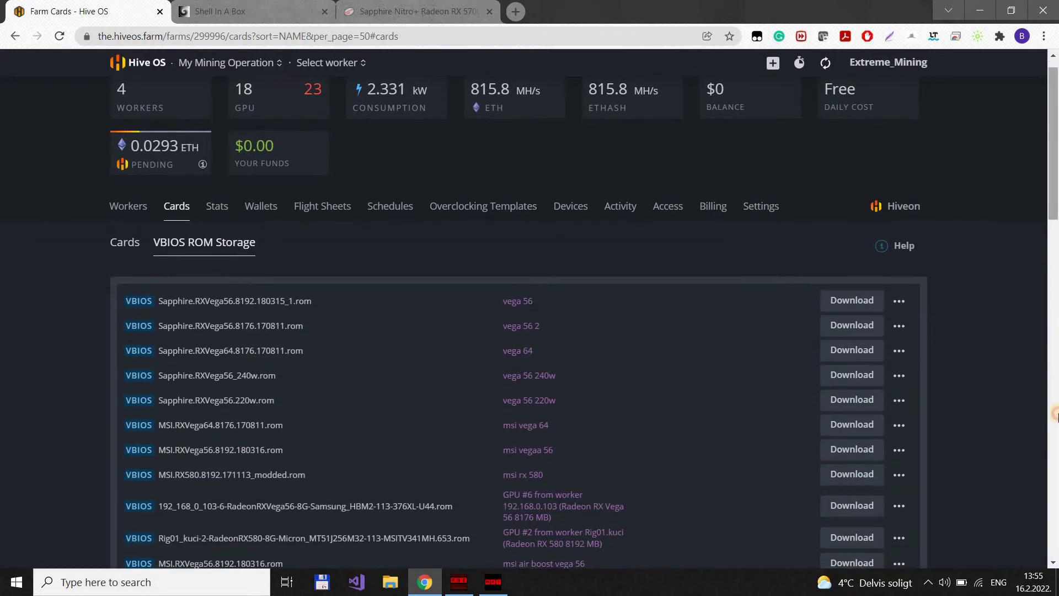
pyautogui.scroll(-8, 1055, 505)
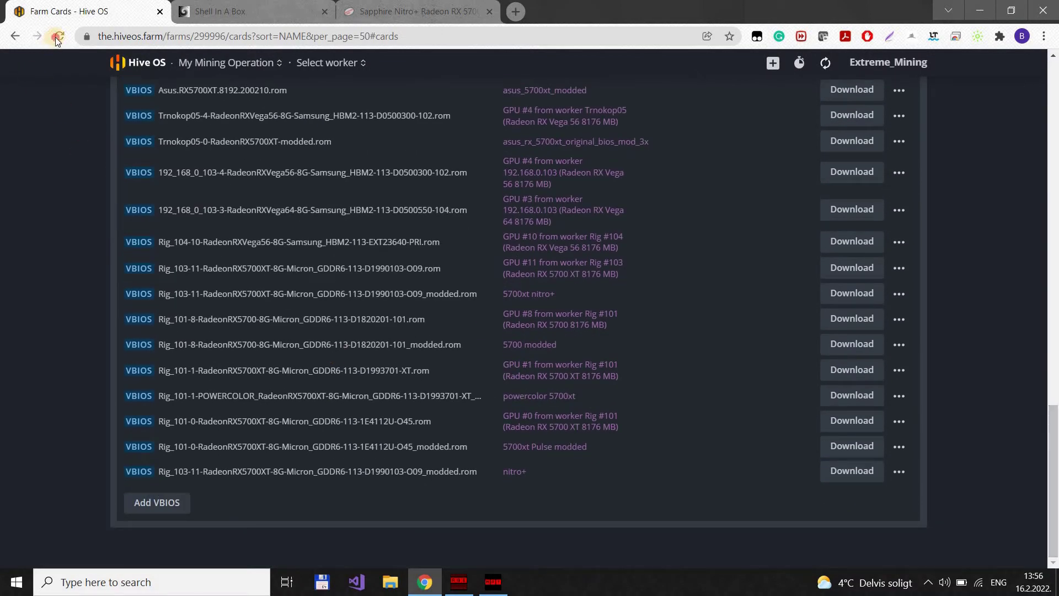
pyautogui.click(337, 219)
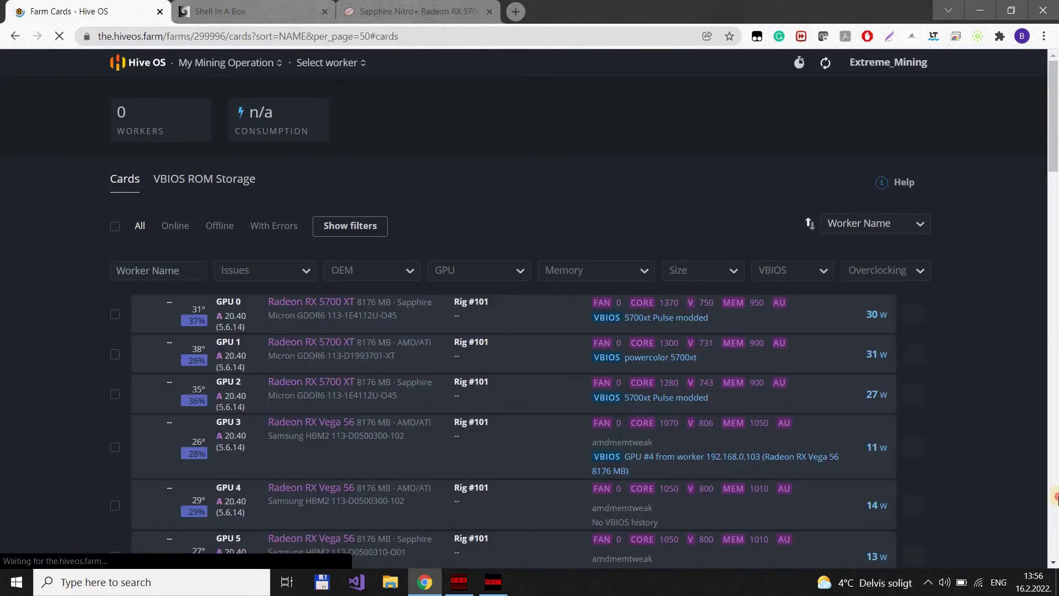
pyautogui.scroll(-8, 1055, 517)
pyautogui.scroll(-20, 1054, 517)
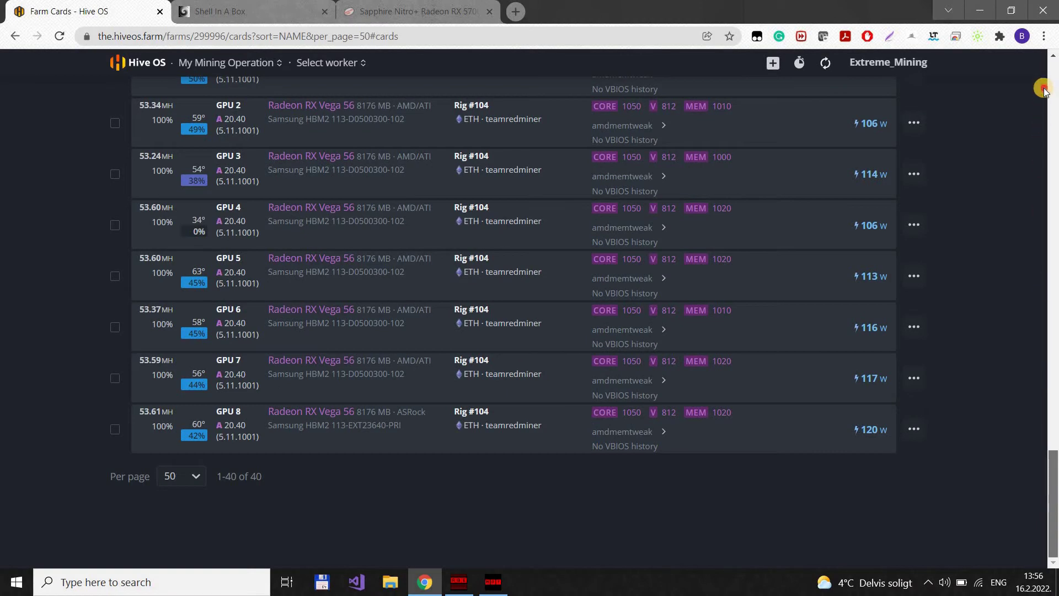
pyautogui.scroll(20, 1043, 89)
pyautogui.scroll(3, 251, 258)
pyautogui.click(243, 266)
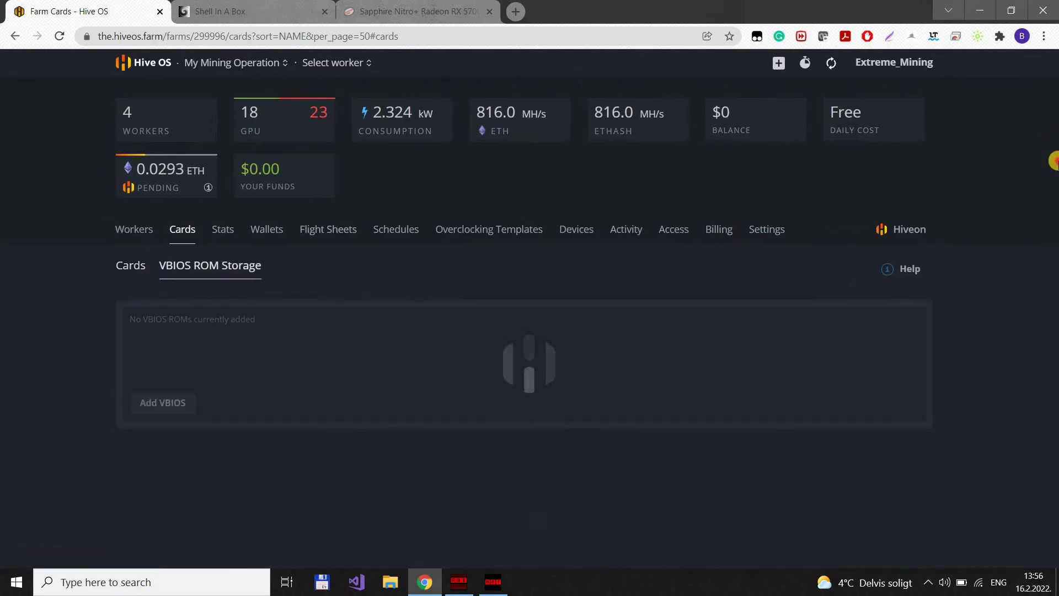
pyautogui.scroll(-15, 619, 472)
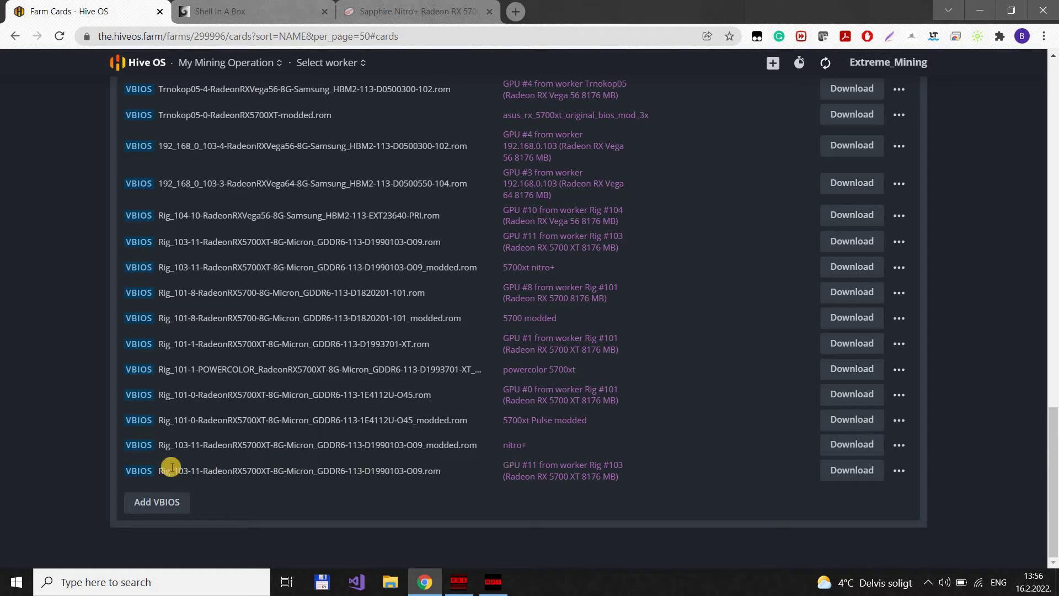
# Download the Rig #103 GPU 11 ROM into the gpu bios folder, renamed as 5700xt_mining_v….rom.
pyautogui.click(830, 470)
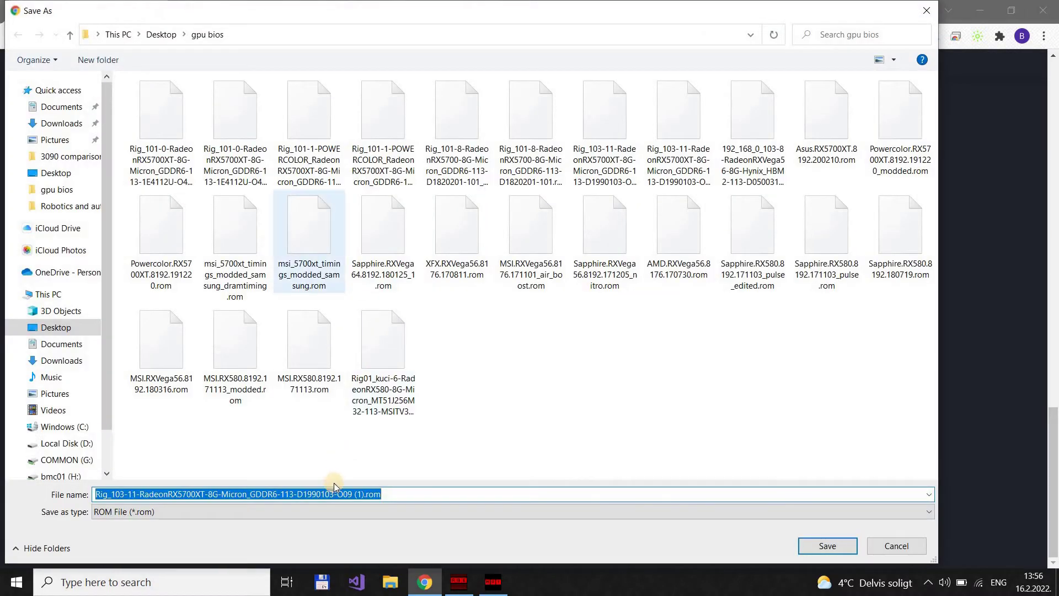
pyautogui.click(366, 493)
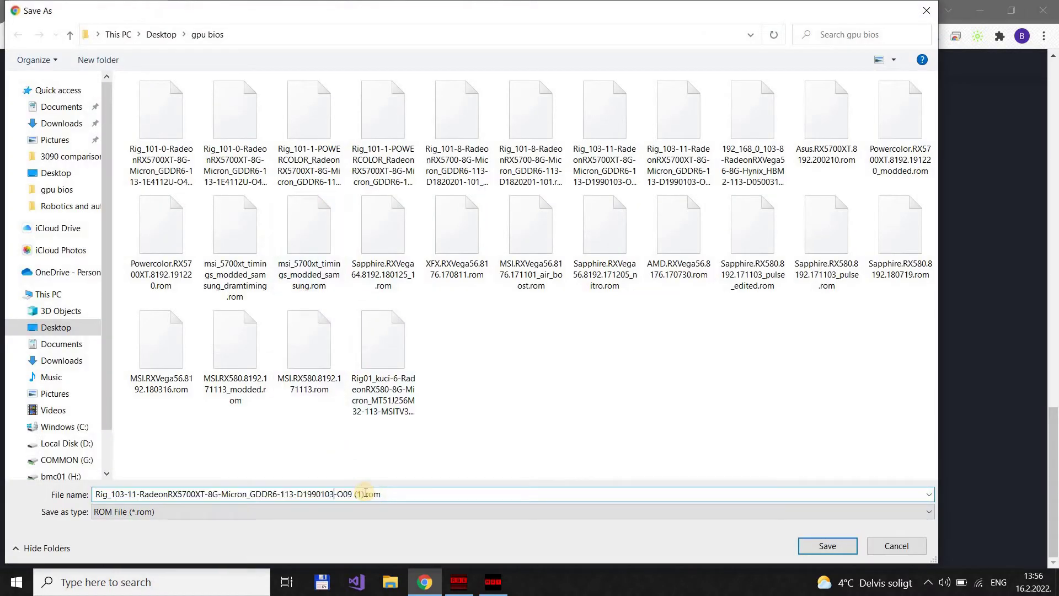
pyautogui.moveTo(364, 493); pyautogui.dragTo(115, 495)
pyautogui.moveTo(202, 463); pyautogui.dragTo(602, 317)
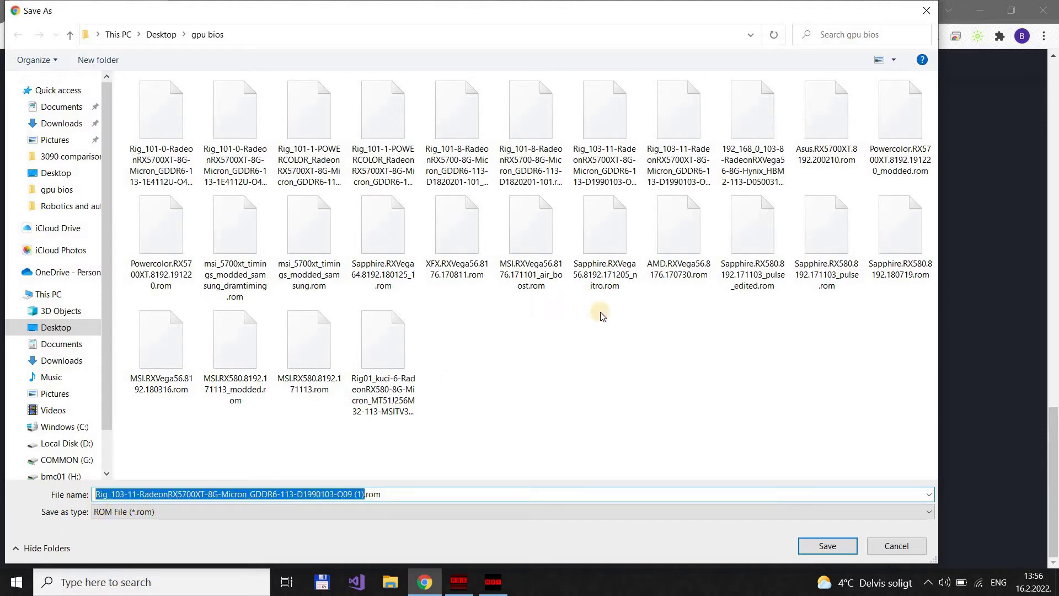
pyautogui.write('5700xt_mining_video')
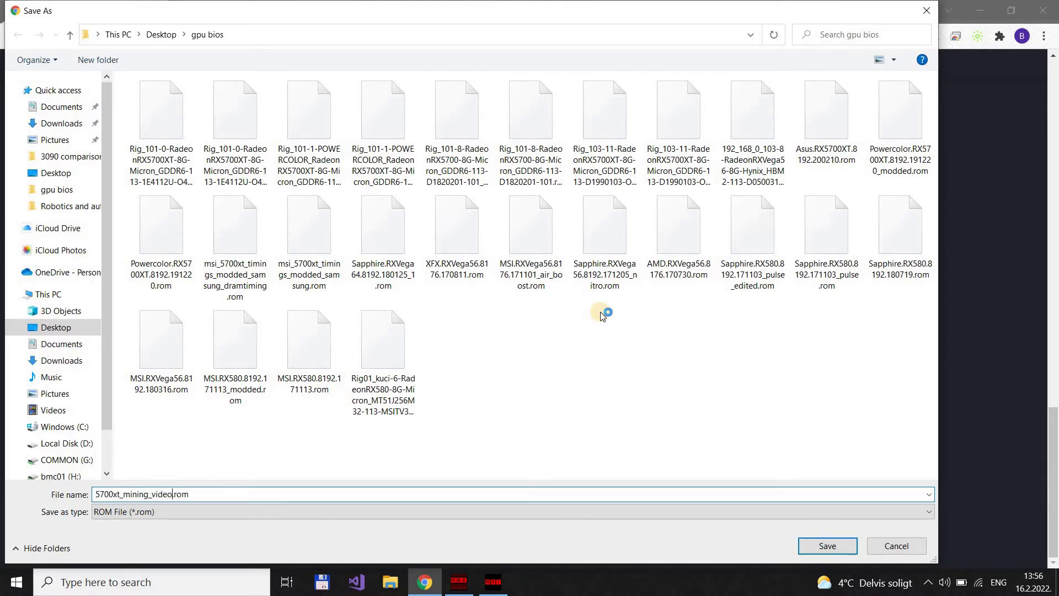
pyautogui.press('Return')
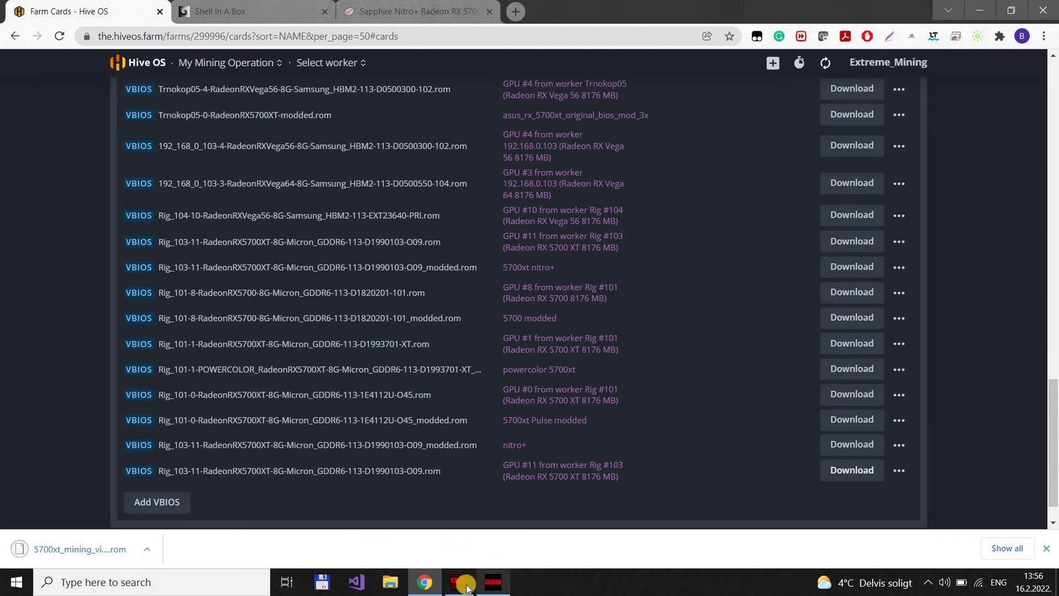
# Load 5700xt_mining_video.rom into Red BIOS Editor.
pyautogui.moveTo(465, 588)
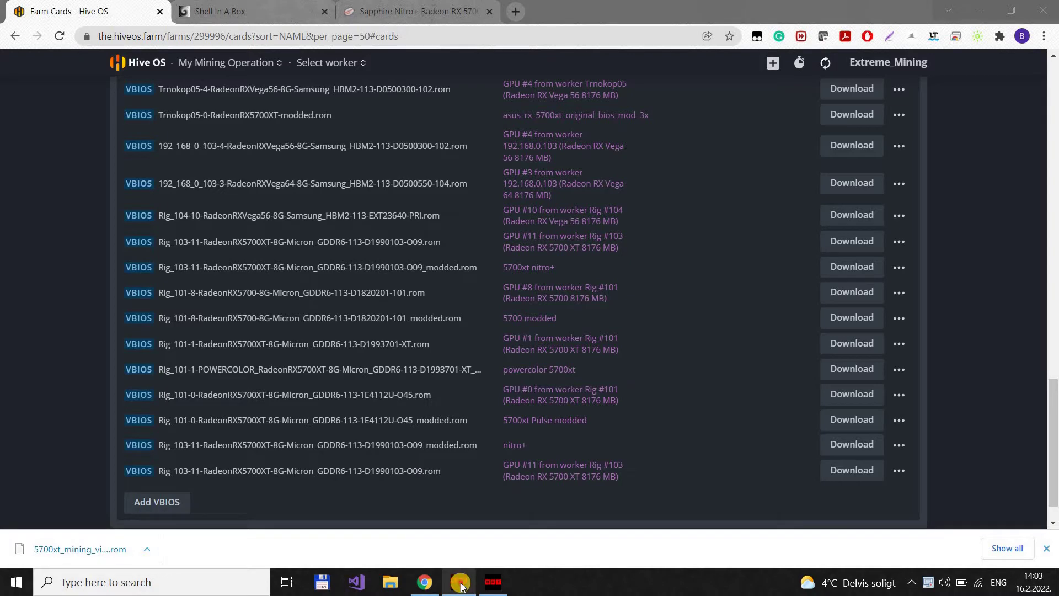
pyautogui.click(461, 585)
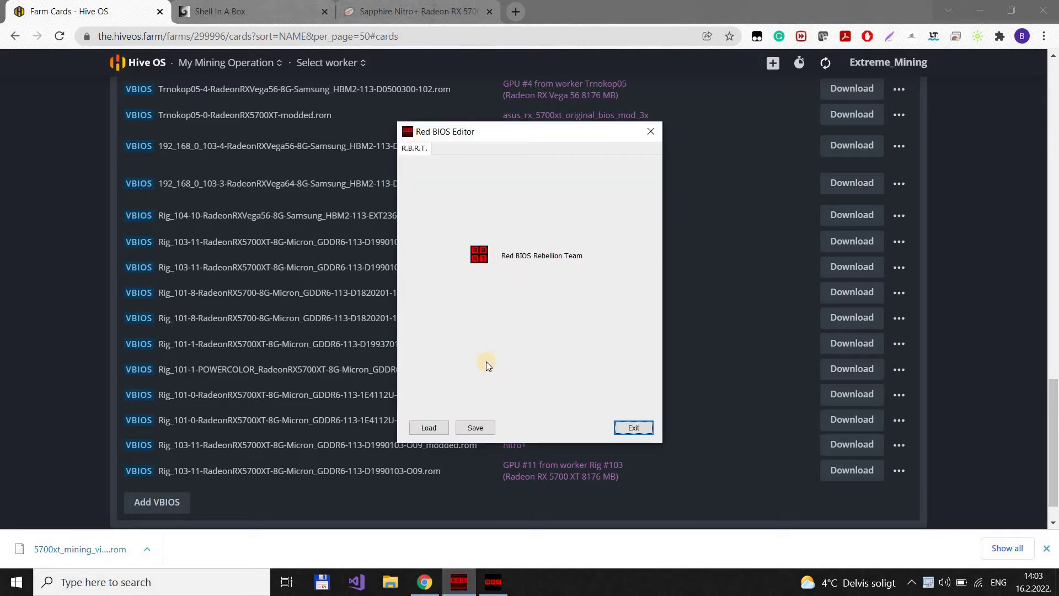
pyautogui.click(433, 426)
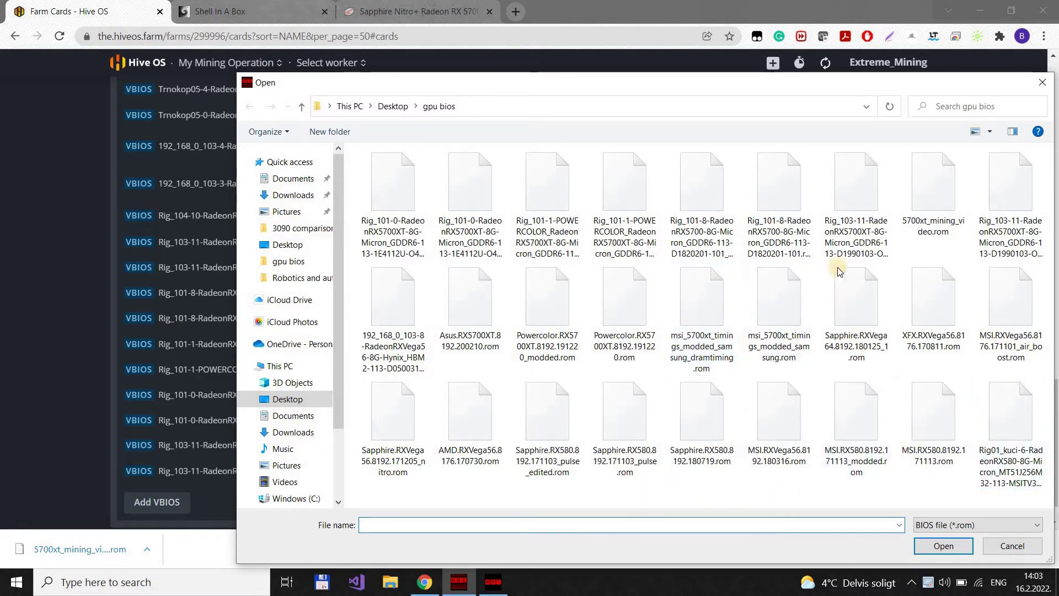
pyautogui.click(933, 188)
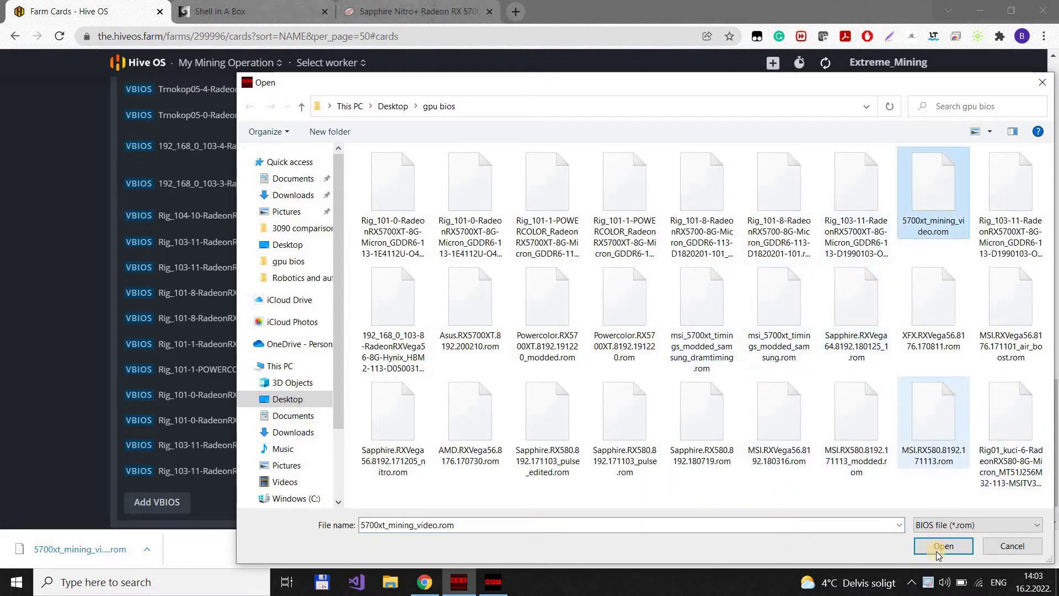
pyautogui.click(932, 547)
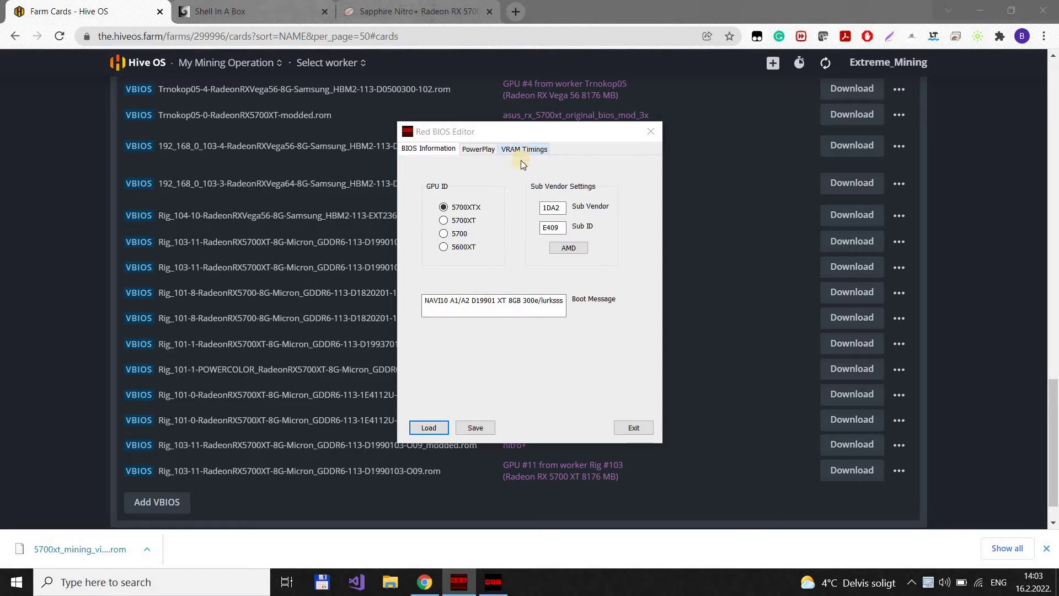
# Open the Navi10 GDDR6 Timings for the 1550 MHz strap from the VRAM Timings tab.
pyautogui.click(523, 150)
pyautogui.click(501, 255)
pyautogui.click(595, 255)
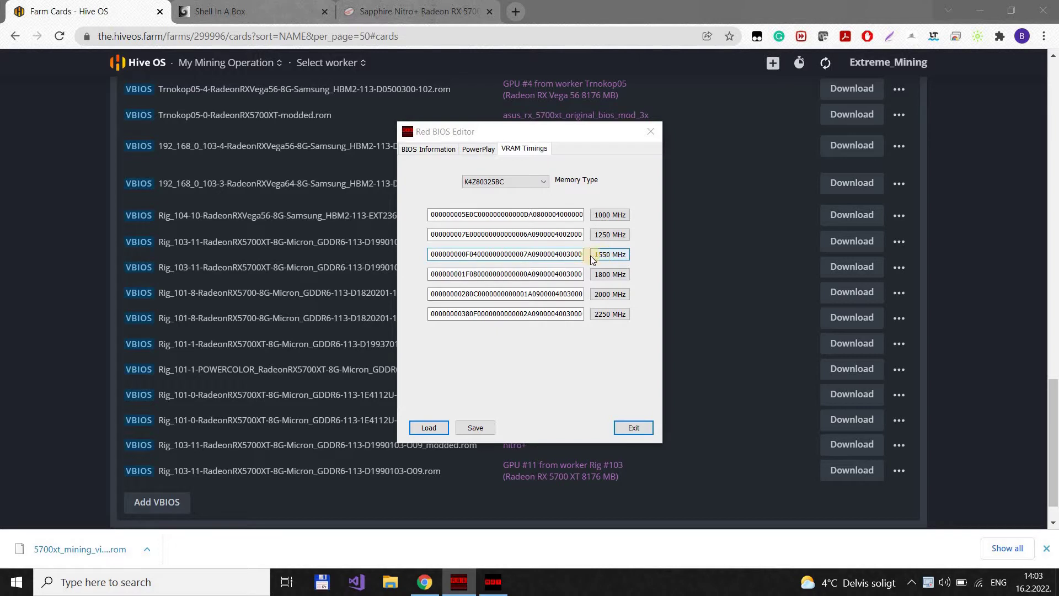
pyautogui.click(563, 255)
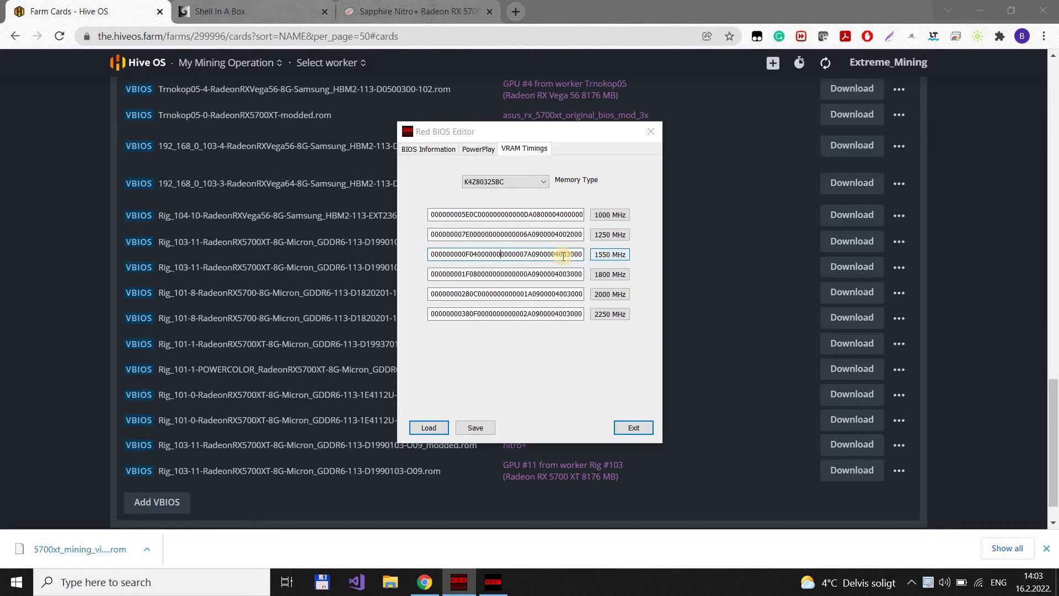
pyautogui.click(600, 256)
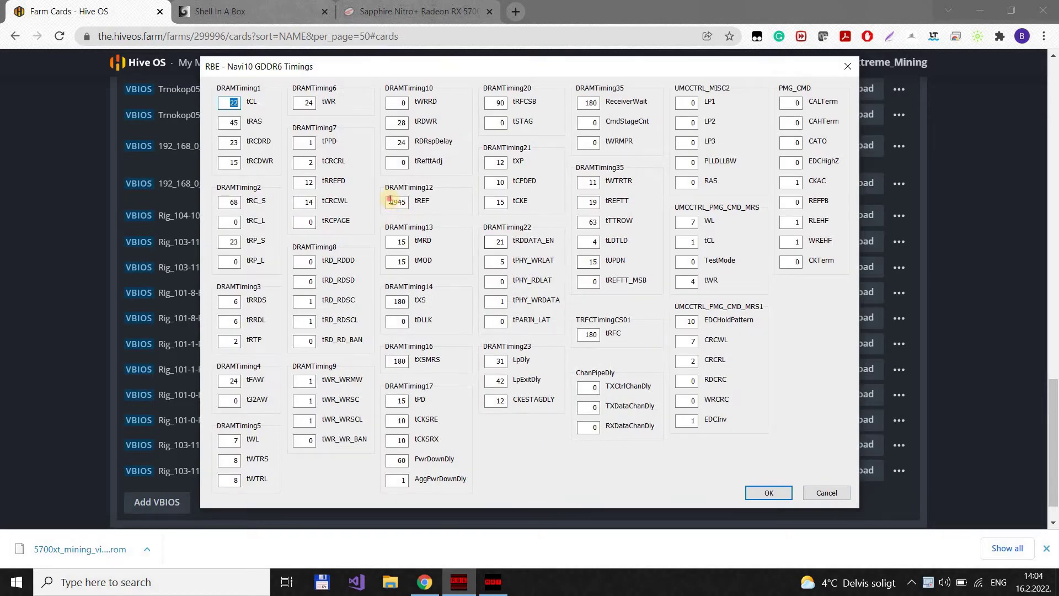
# Select the tREF value 2945 and launch Windows Calculator.
pyautogui.moveTo(392, 194); pyautogui.dragTo(234, 582)
pyautogui.click(234, 582)
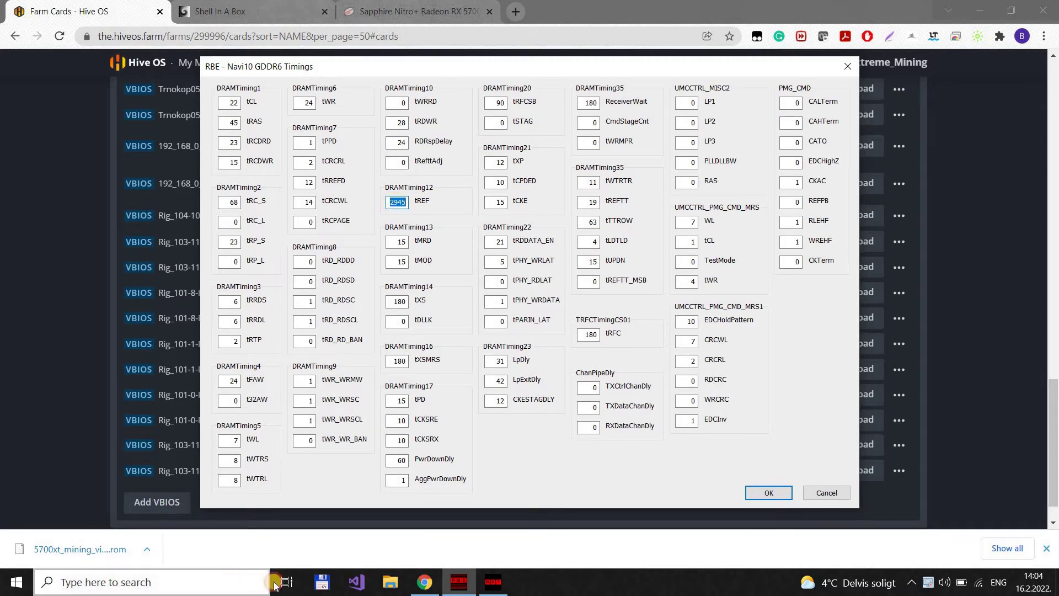
pyautogui.write('calc')
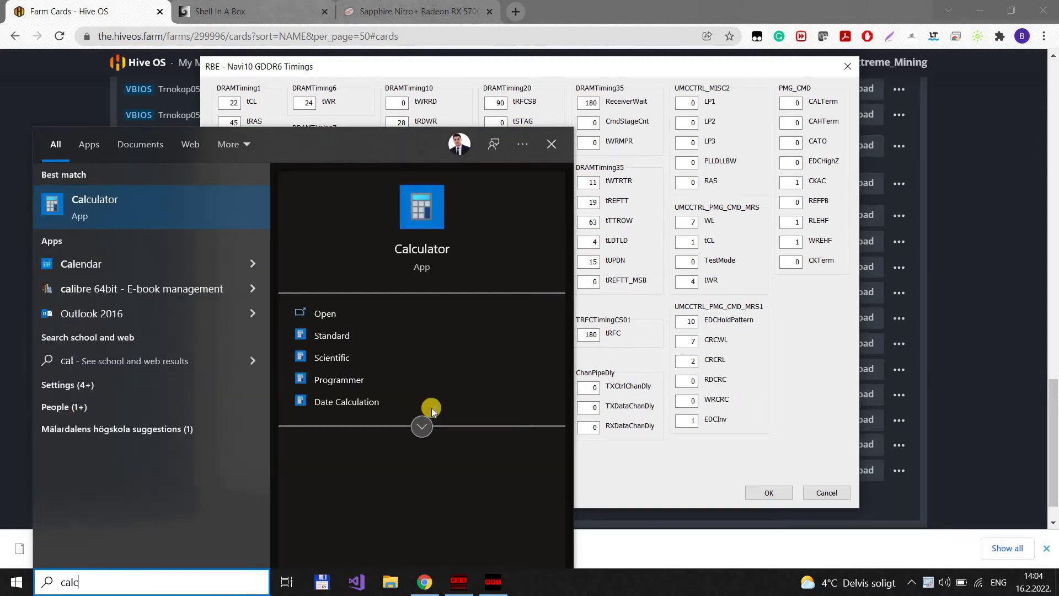
pyautogui.press('Return')
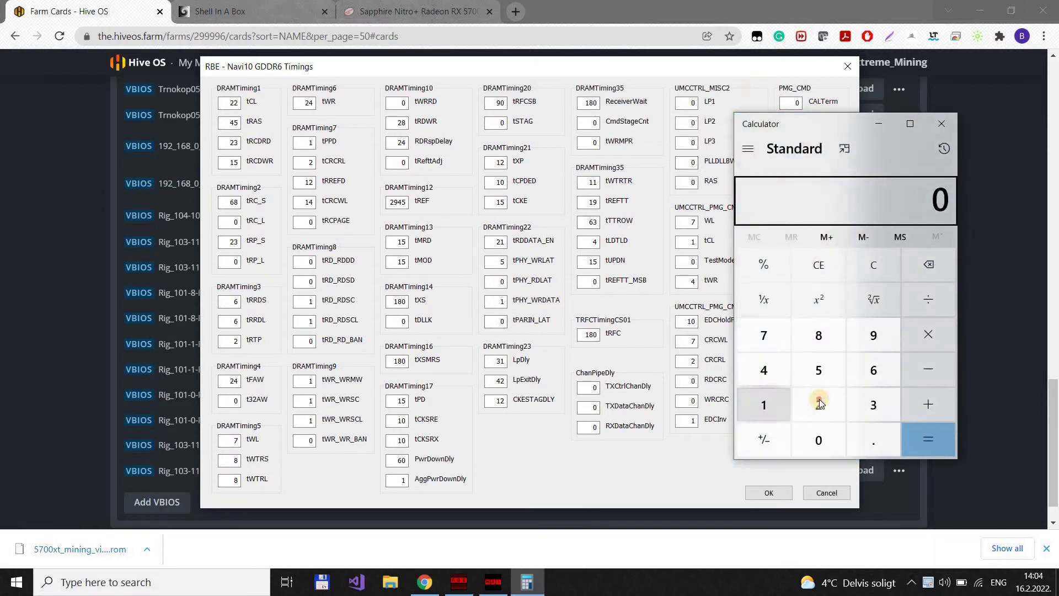
# Compute 2945 × 3 = 8835 in Calculator and select tREF for replacement.
pyautogui.click(818, 404)
pyautogui.click(874, 335)
pyautogui.click(764, 369)
pyautogui.click(819, 370)
pyautogui.click(929, 334)
pyautogui.click(874, 404)
pyautogui.press('Return')
pyautogui.doubleClick(390, 202)
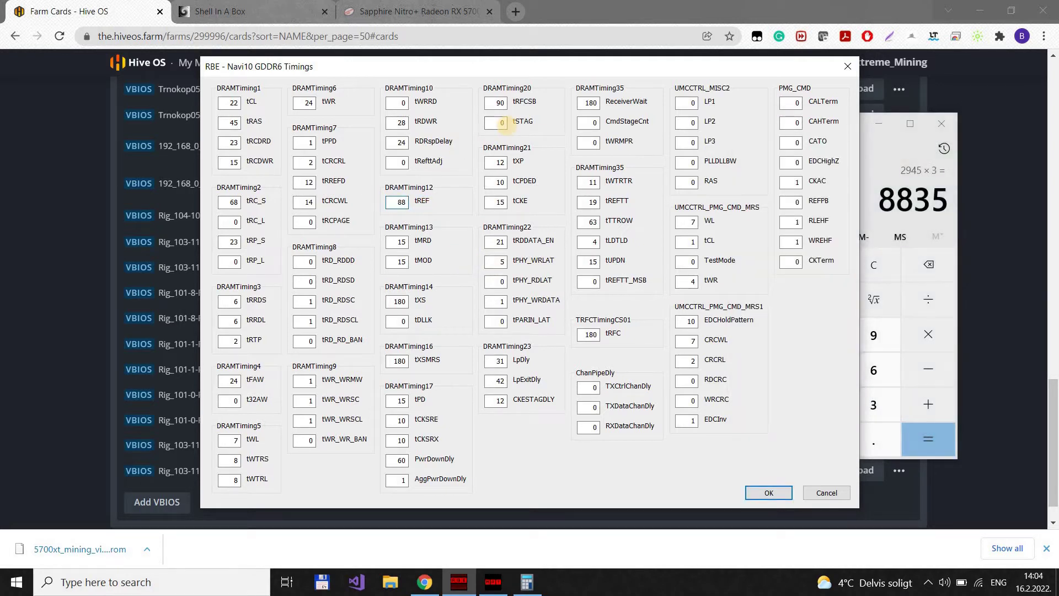
# Apply the edited timings and copy the 1550 MHz strap string.
pyautogui.click(756, 492)
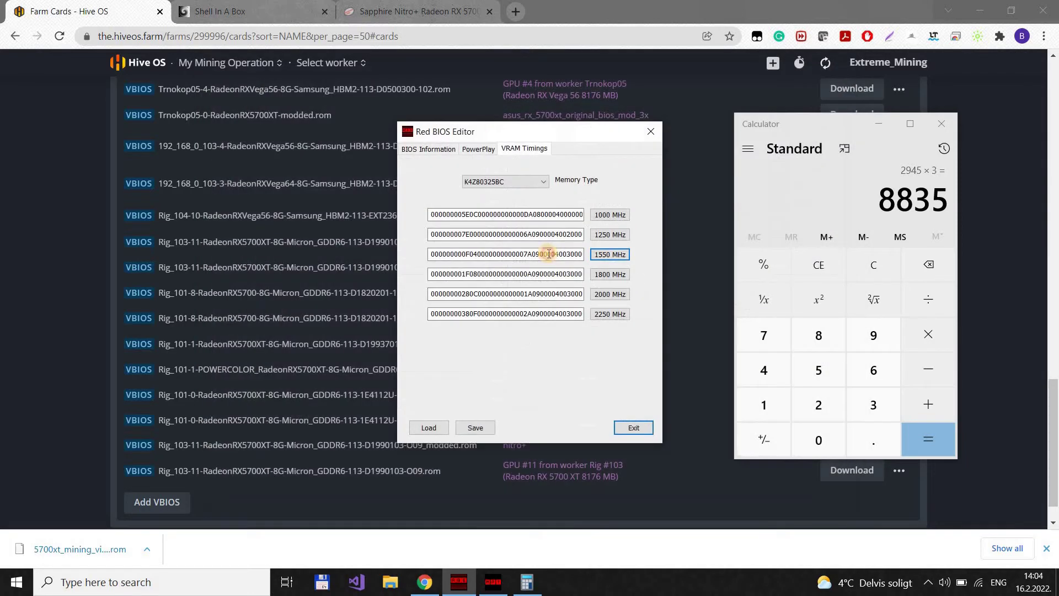
pyautogui.click(548, 254)
pyautogui.hotkey('ctrl', 'a')
pyautogui.hotkey('ctrl', 'v')
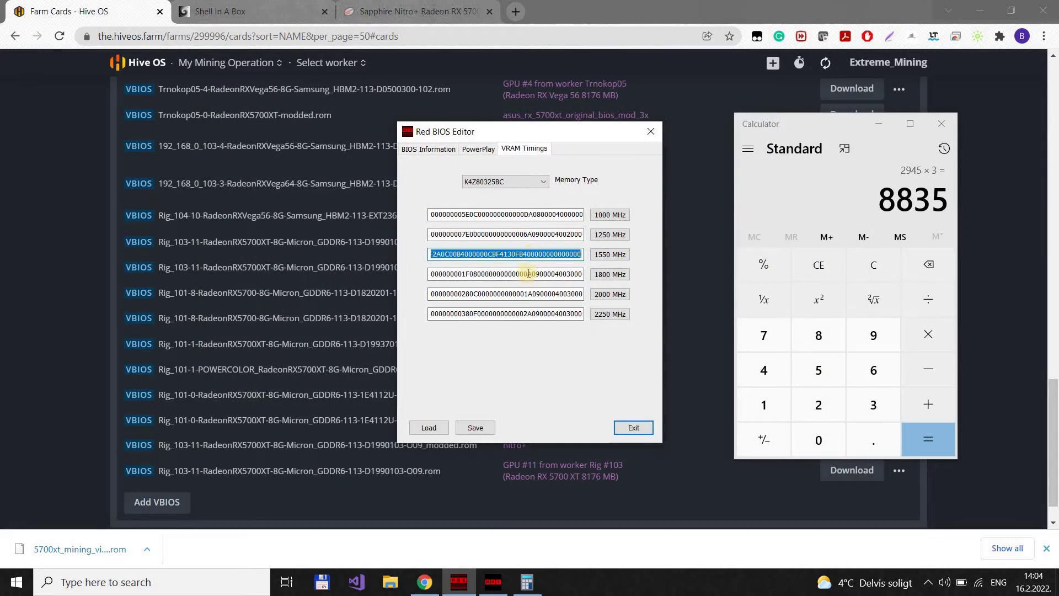
# Paste the 1550 MHz string into the 1800 MHz strap and select the 2000 MHz strap.
pyautogui.click(530, 278)
pyautogui.hotkey('ctrl', 'a')
pyautogui.hotkey('ctrl', 'v')
pyautogui.hotkey('ctrl', 'a')
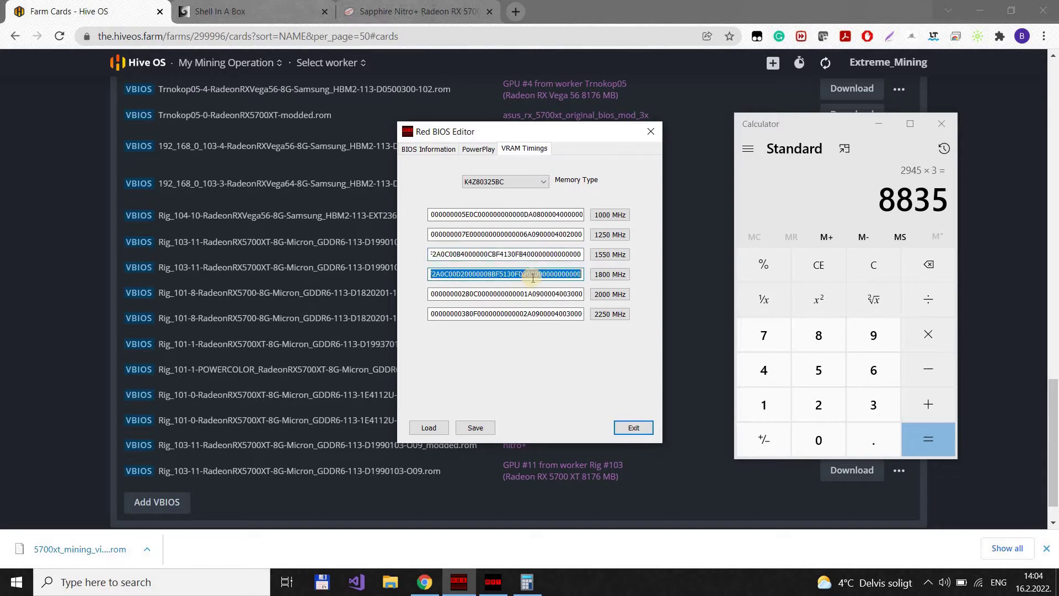
pyautogui.hotkey('ctrl', 'v')
pyautogui.click(524, 295)
pyautogui.hotkey('ctrl', 'a')
# Paste the 1550 MHz string into the 2000 and 2250 MHz straps.
pyautogui.hotkey('ctrl', 'v')
pyautogui.click(530, 313)
pyautogui.hotkey('ctrl', 'a')
pyautogui.hotkey('ctrl', 'v')
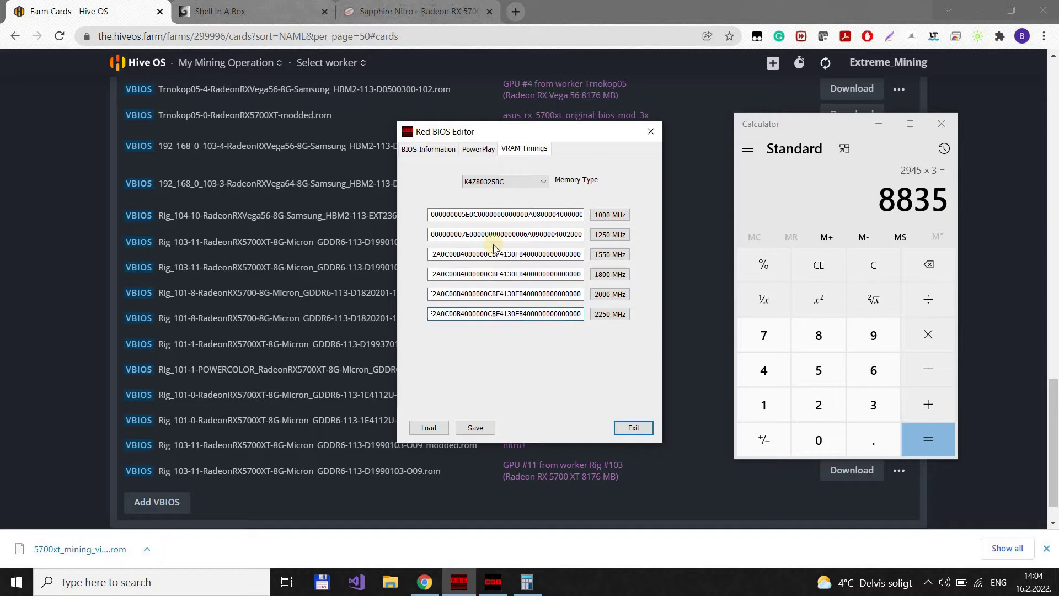
# Switch Memory Type to MT61K256M32 and set its 1550 MHz strap tREF to 8835.
pyautogui.click(518, 184)
pyautogui.click(512, 202)
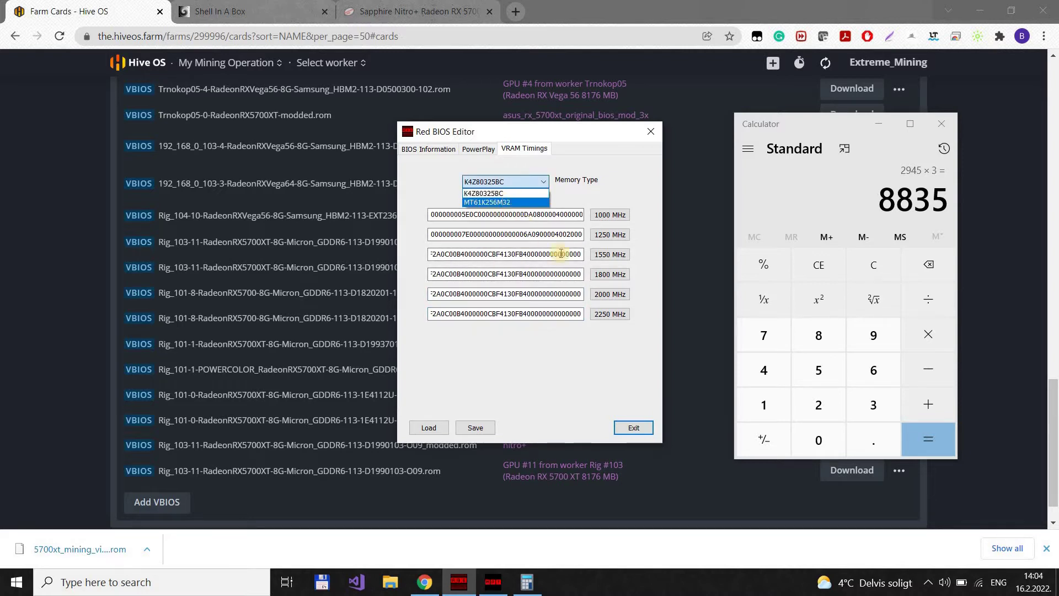
pyautogui.click(601, 258)
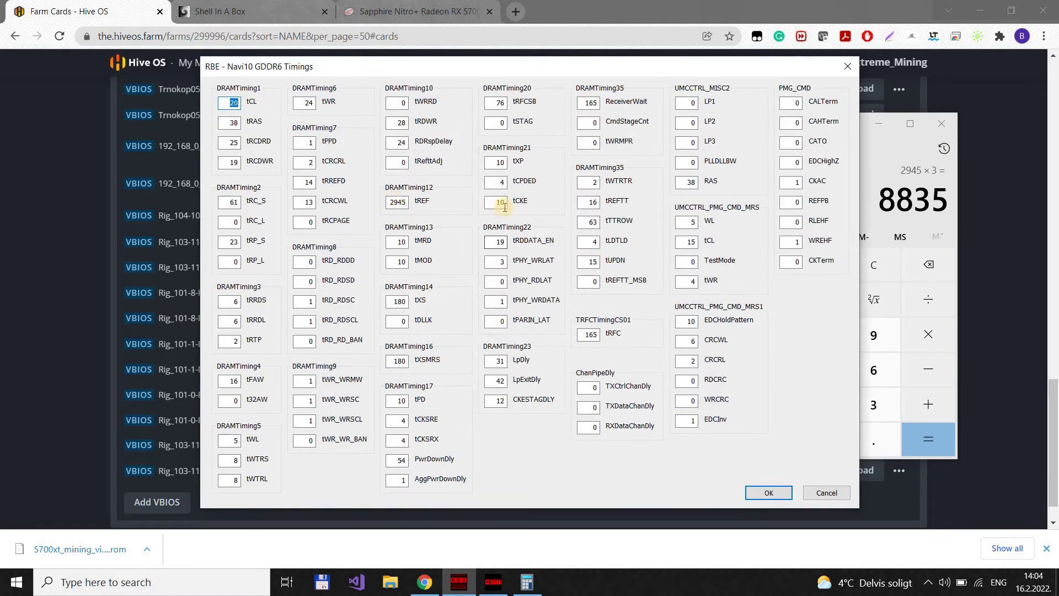
pyautogui.doubleClick(389, 202)
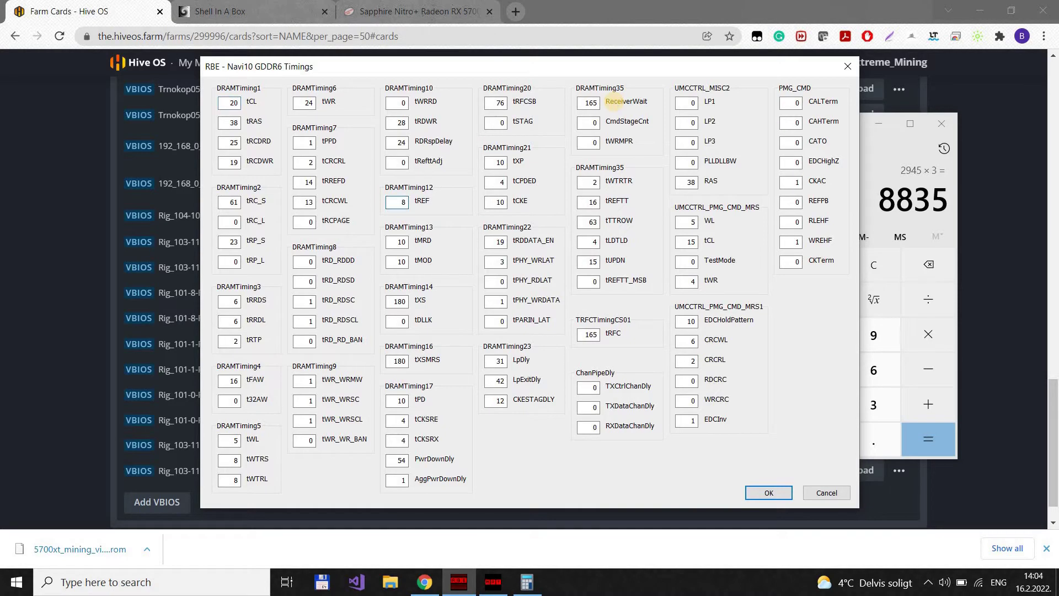
pyautogui.click(778, 491)
# Copy the new 1550 MHz strap into the 1750, 1800, 1875 and 2000 MHz straps.
pyautogui.click(558, 253)
pyautogui.hotkey('ctrl', 'a')
pyautogui.hotkey('ctrl', 'v')
pyautogui.click(546, 274)
pyautogui.hotkey('ctrl', 'a')
pyautogui.hotkey('ctrl', 'v')
pyautogui.click(541, 295)
pyautogui.hotkey('ctrl', 'a')
pyautogui.hotkey('ctrl', 'v')
pyautogui.hotkey('ctrl', 'a')
pyautogui.click(530, 313)
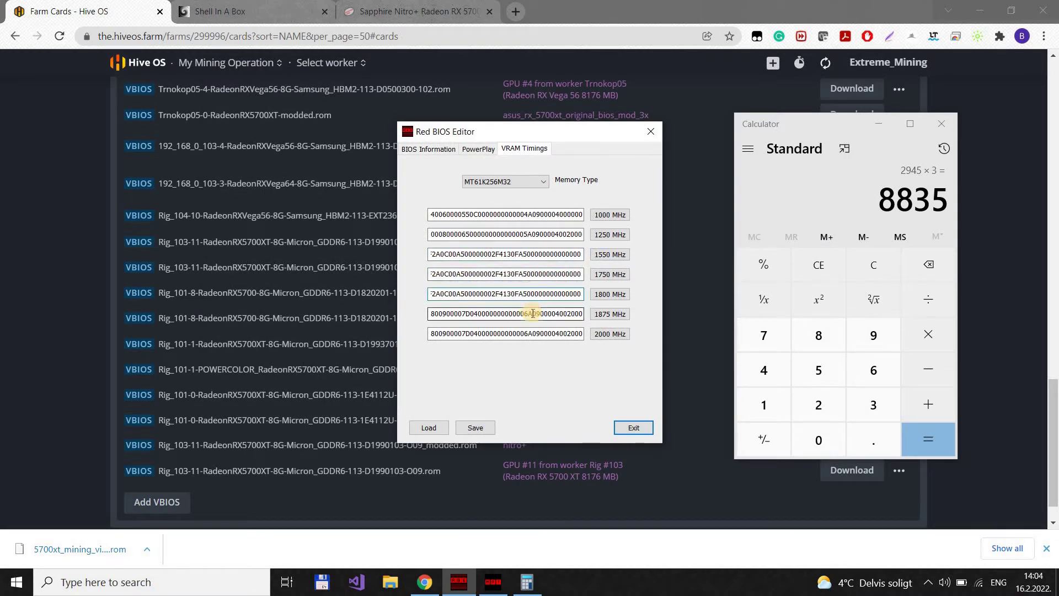
pyautogui.hotkey('ctrl', 'a')
pyautogui.hotkey('ctrl', 'v')
pyautogui.click(539, 335)
pyautogui.hotkey('ctrl', 'a')
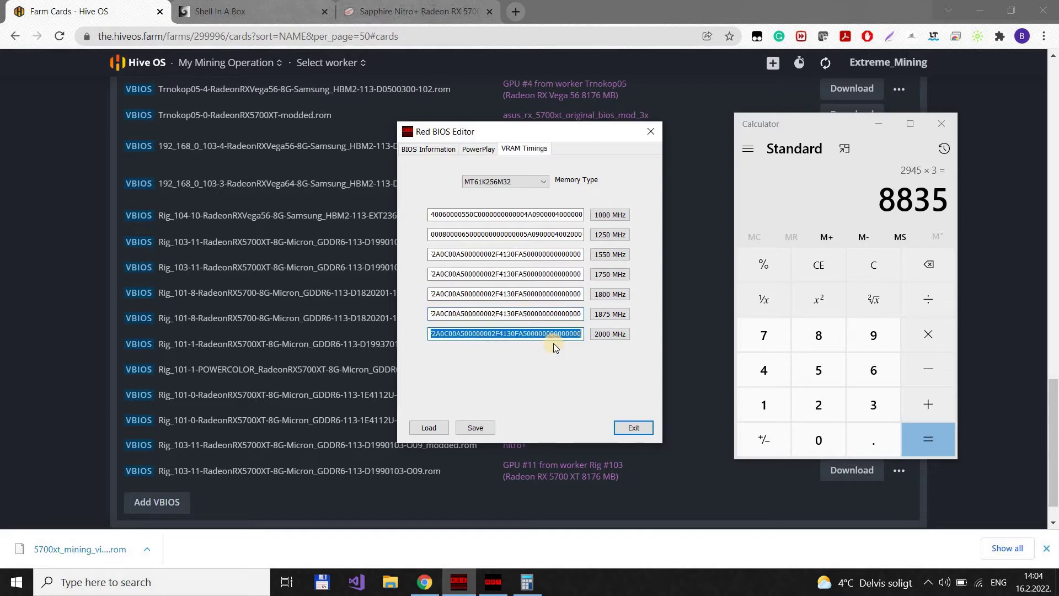
pyautogui.hotkey('ctrl', 'v')
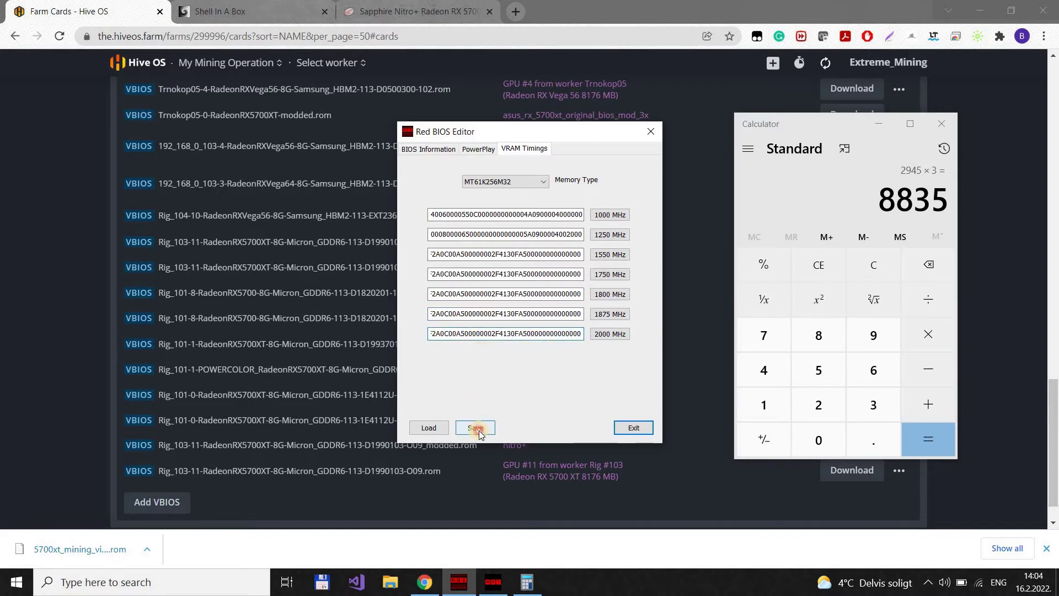
# Save the BIOS as 5700xt_mining_video_modded.rom, then view the BIOS Information tab.
pyautogui.click(479, 429)
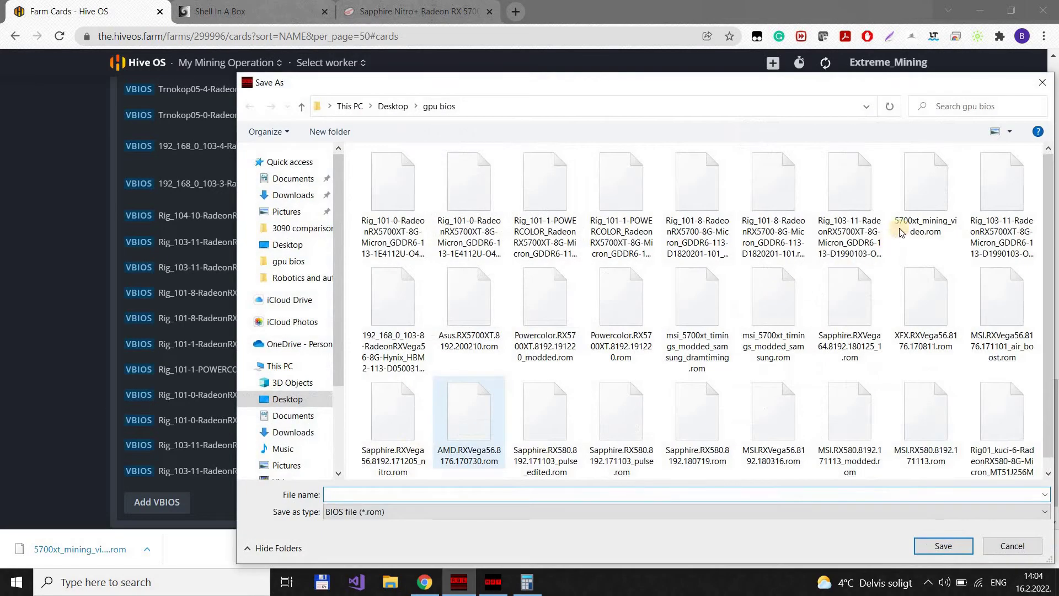
pyautogui.click(905, 226)
pyautogui.click(402, 493)
pyautogui.write('_')
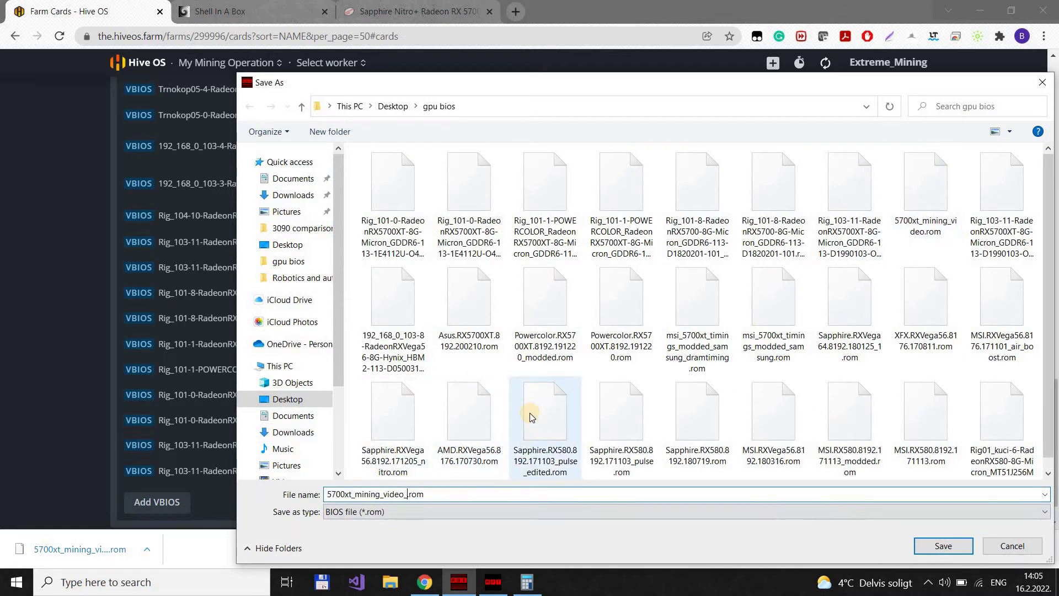
pyautogui.write('modded')
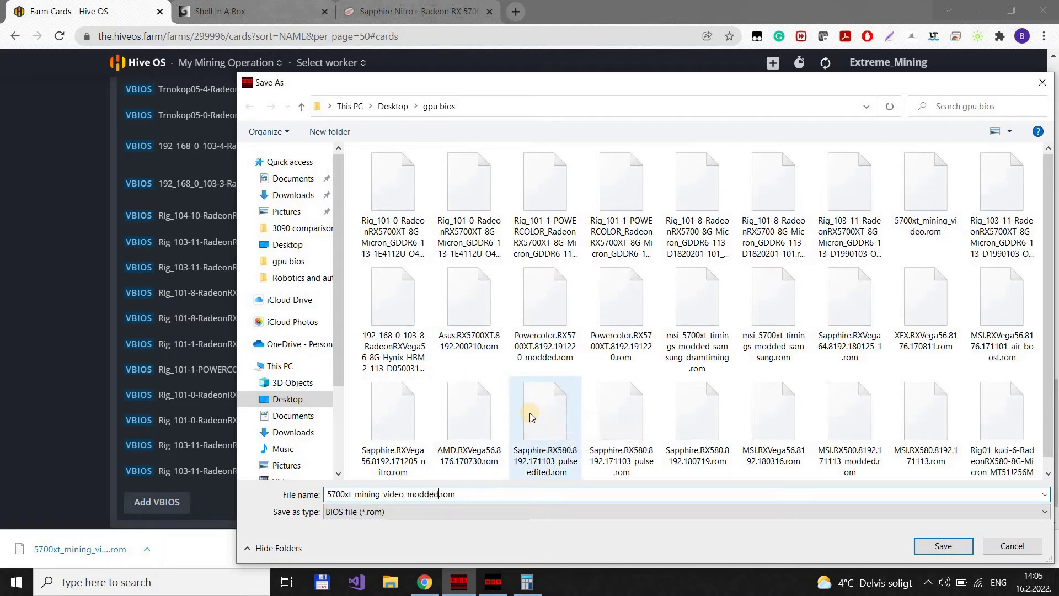
pyautogui.press('Return')
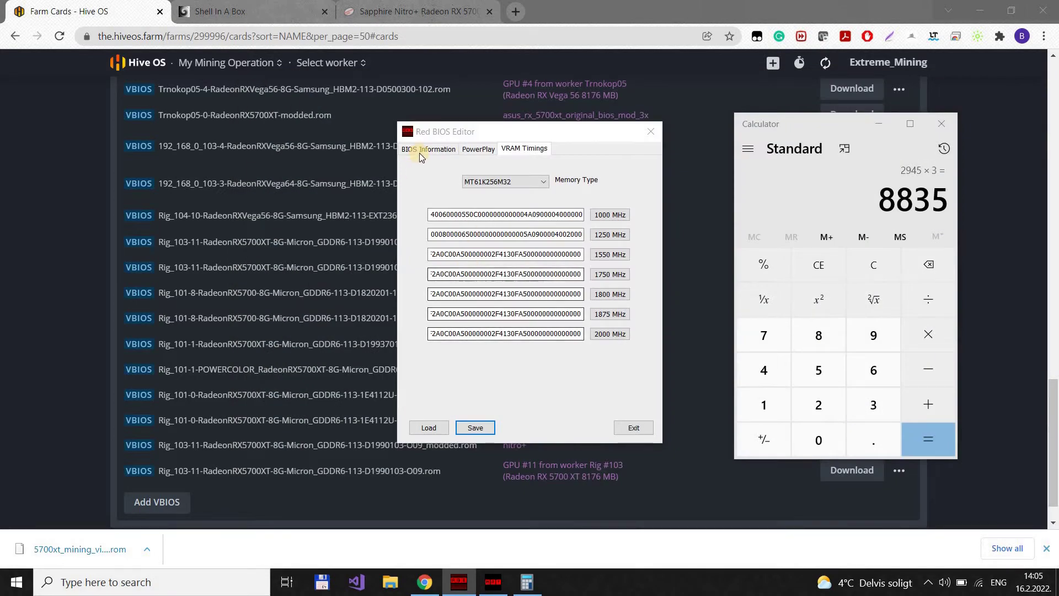
pyautogui.click(419, 150)
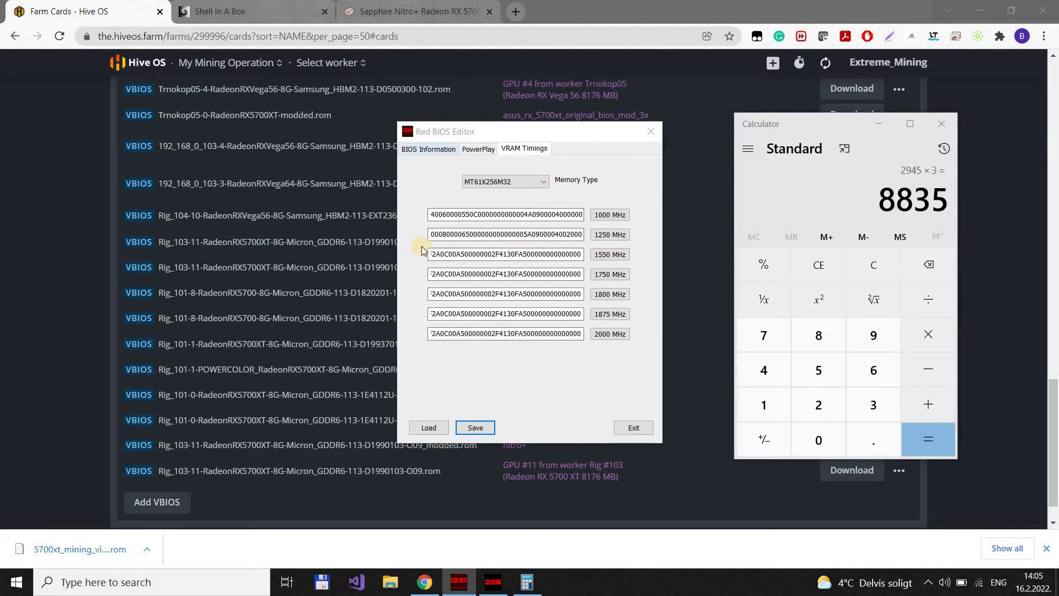
# Load 5700xt_mining_video_modded.rom into MorePowerTool.
pyautogui.click(492, 584)
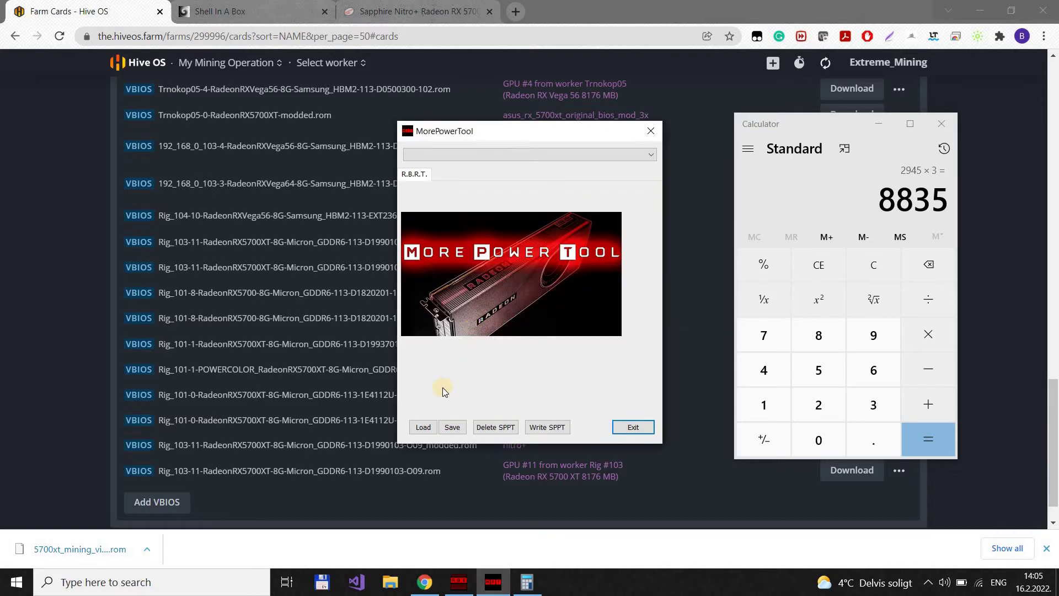
pyautogui.click(423, 427)
pyautogui.scroll(3, 541, 276)
pyautogui.click(481, 220)
pyautogui.doubleClick(550, 324)
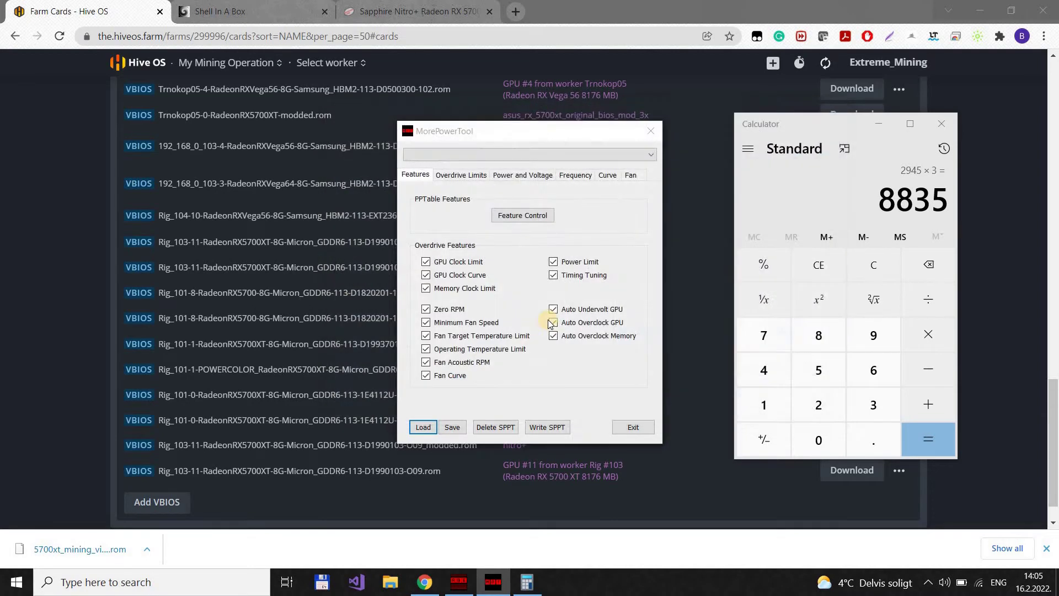
# Set Memory Maximum Clock to 1100 and Minimum Voltage GFX to 650, then start saving.
pyautogui.click(458, 175)
pyautogui.click(480, 220)
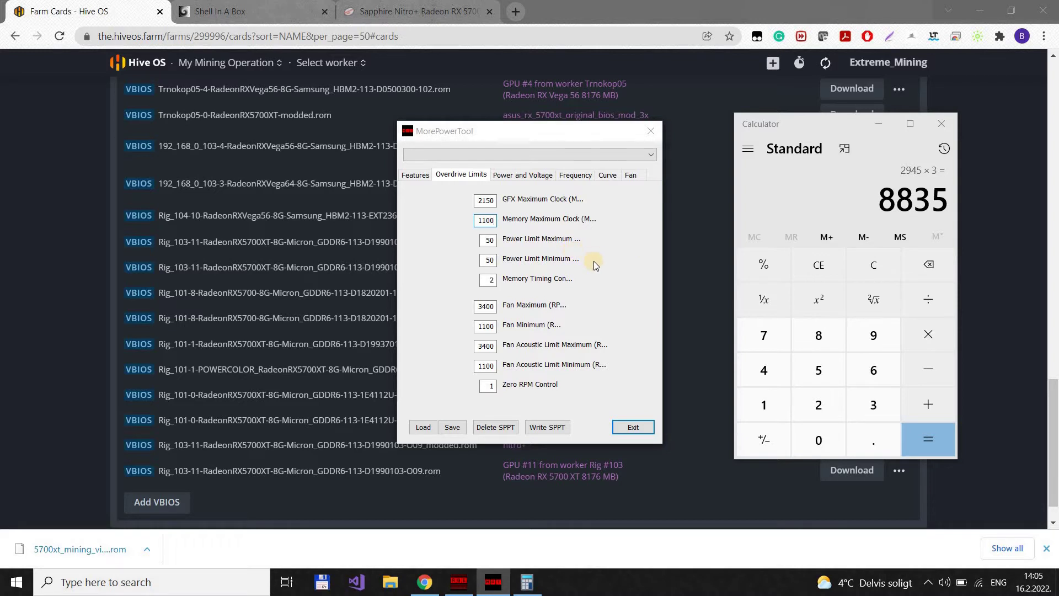
pyautogui.click(515, 176)
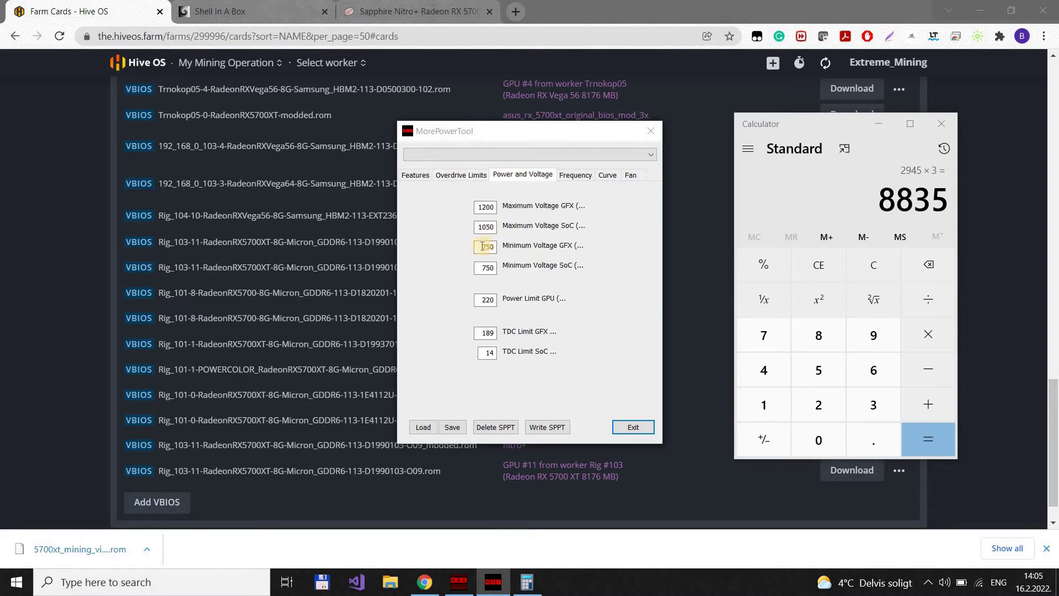
pyautogui.click(482, 246)
pyautogui.write('65065')
pyautogui.press('Tab')
pyautogui.click(574, 175)
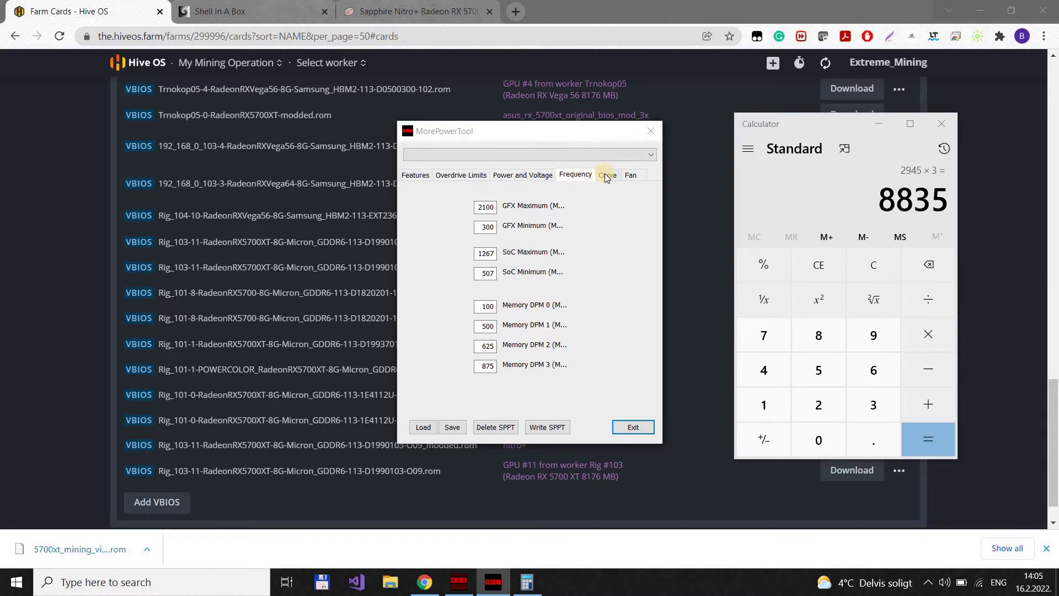
pyautogui.click(626, 177)
pyautogui.click(453, 428)
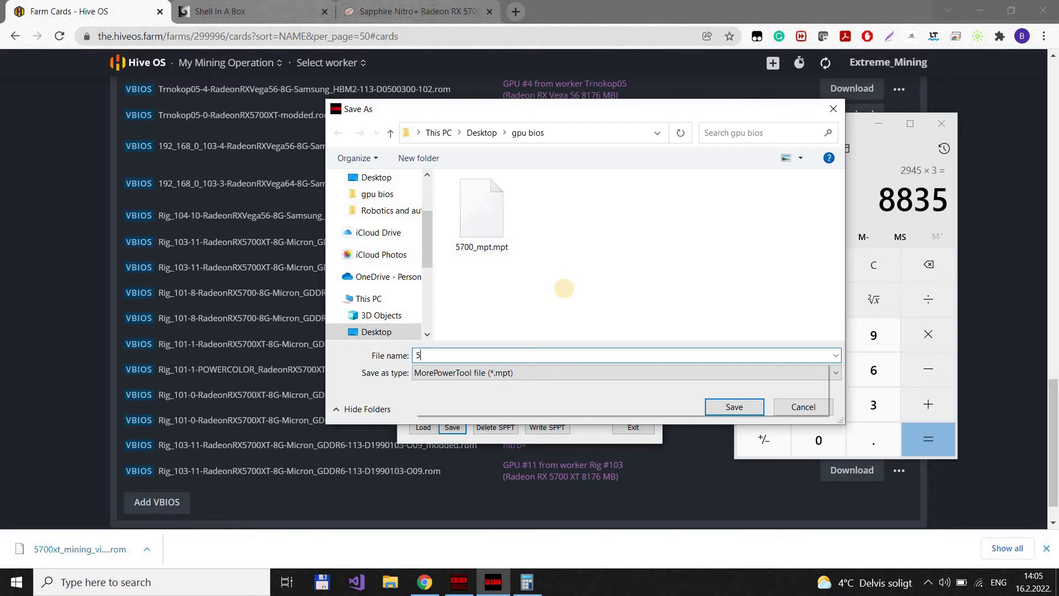
# Name the power table file 5700xt_mpt_mod and save it as .mpt.
pyautogui.write('5700xt_')
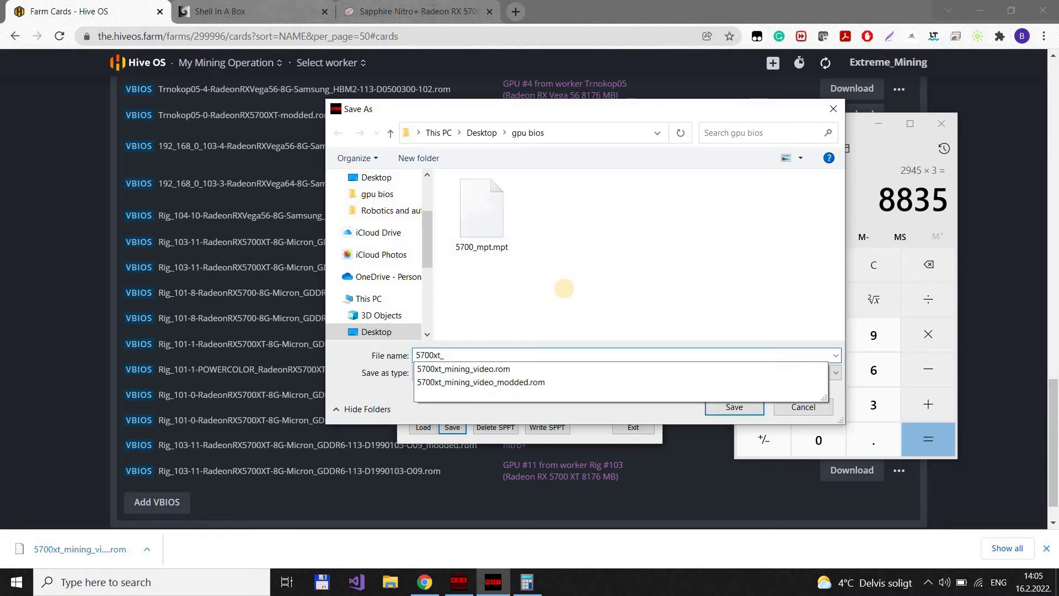
pyautogui.write('mpt_mod')
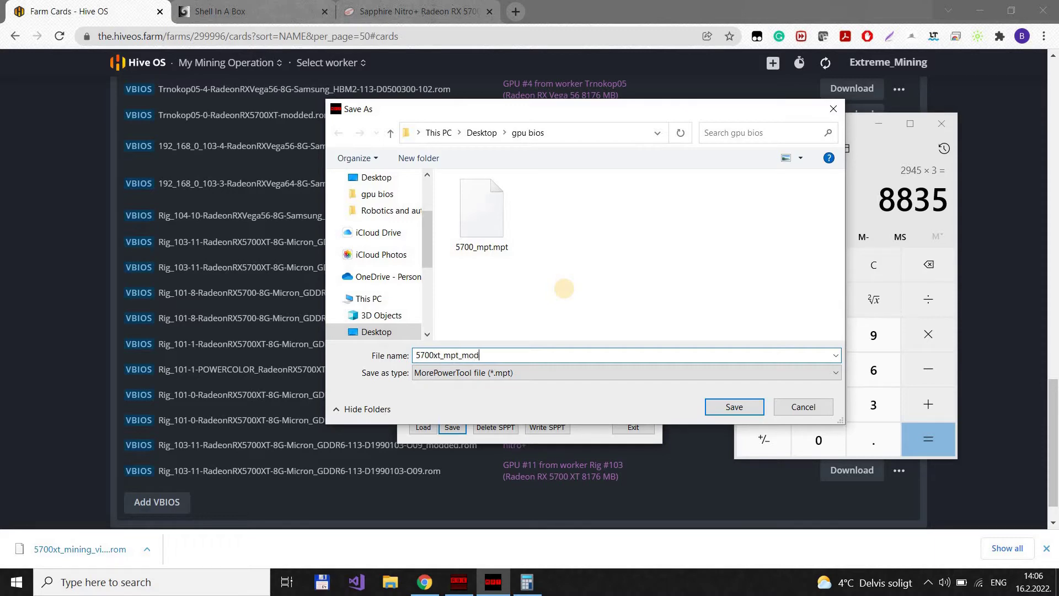
pyautogui.press('Return')
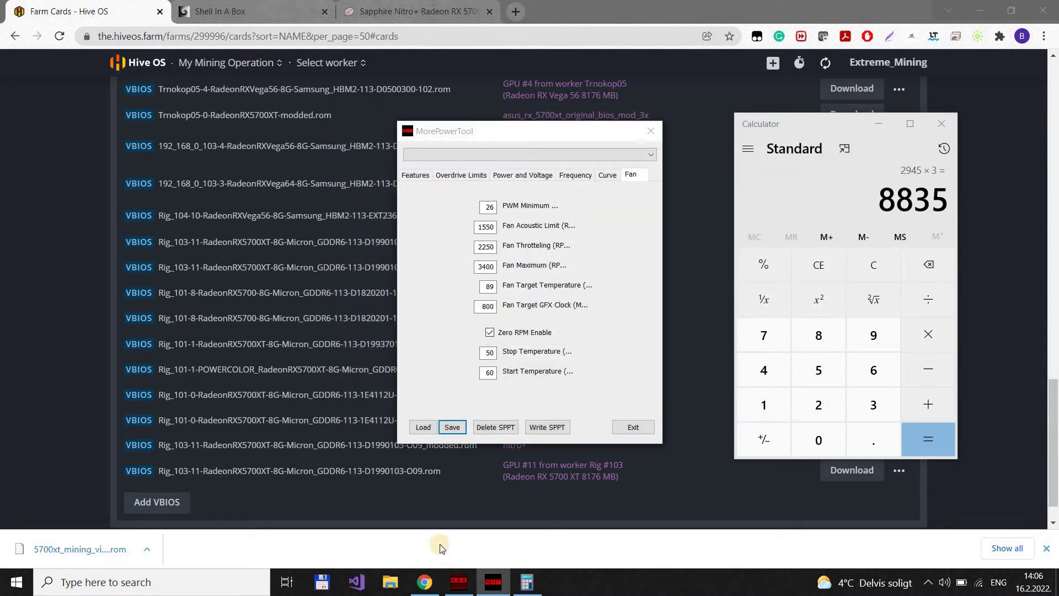
# Load 5700xt_mpt_mod.mpt as the PowerPlay table and save the BIOS as 5700xt_mining_video_modded.rom.
pyautogui.click(459, 584)
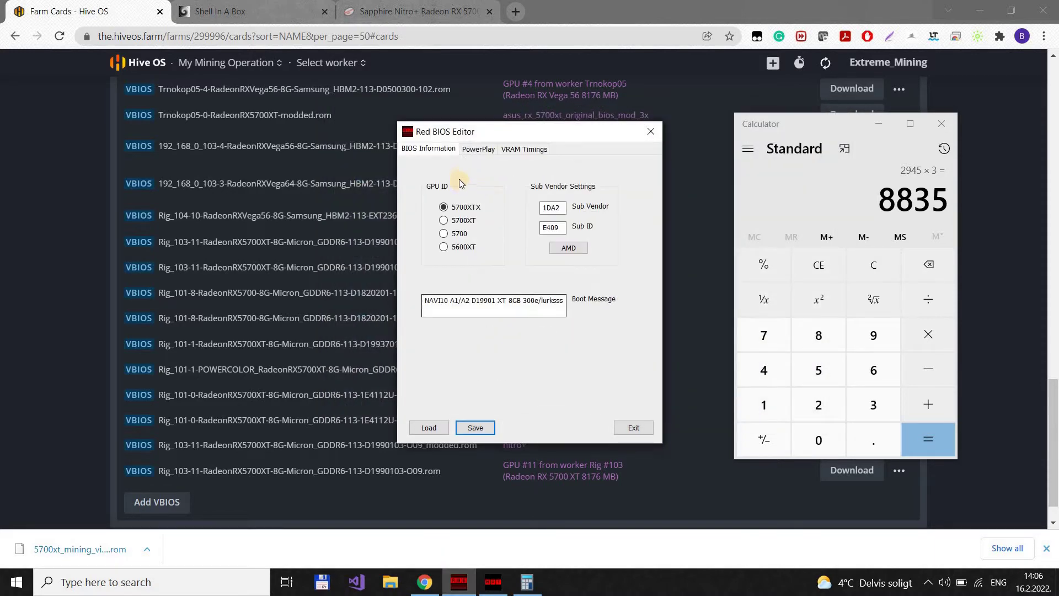
pyautogui.click(479, 149)
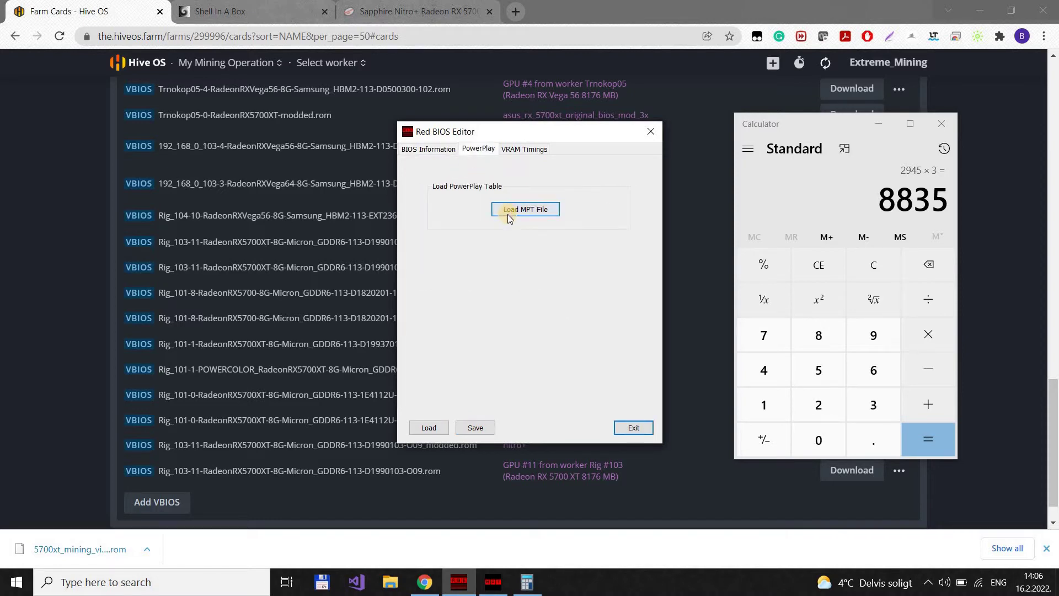
pyautogui.click(507, 214)
pyautogui.click(407, 228)
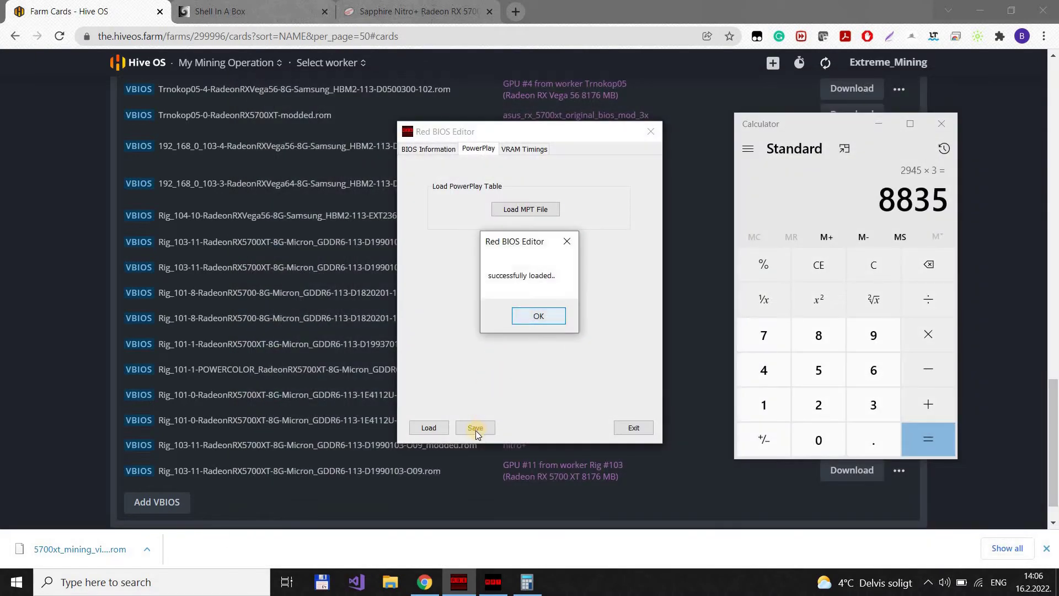
pyautogui.press('Return')
pyautogui.click(482, 428)
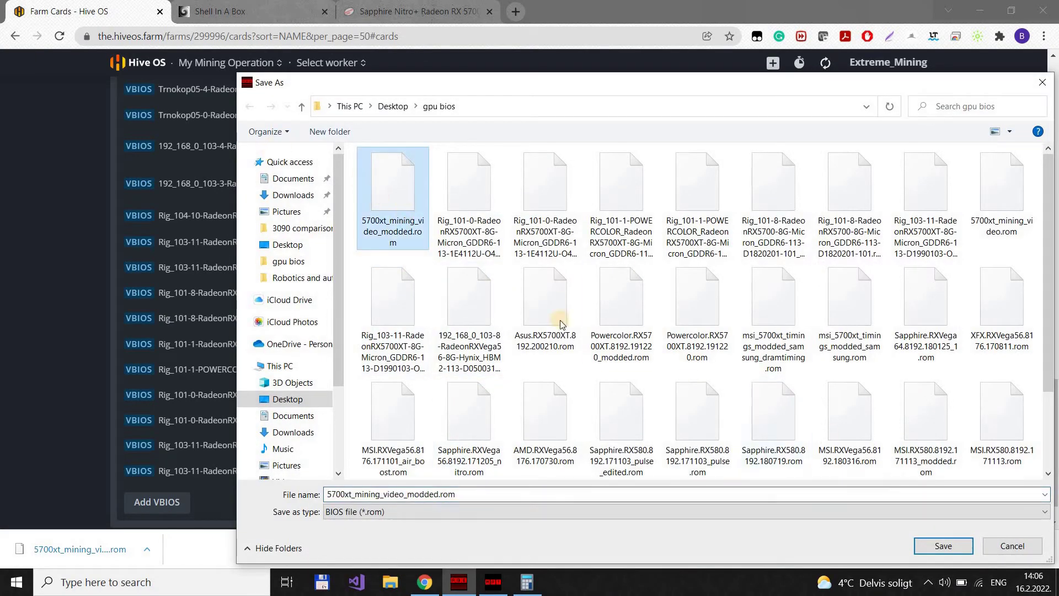
pyautogui.press('Return')
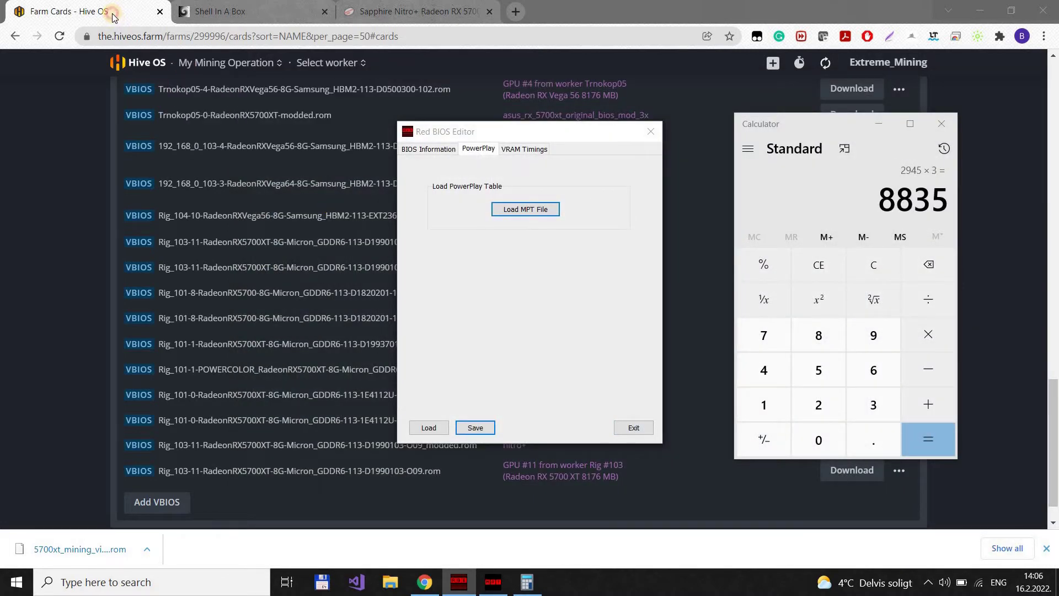
# Upload 5700xt_mining_video_modded.rom to Hive OS VBIOS storage with the description 'modded 5700xt'.
pyautogui.click(68, 244)
pyautogui.scroll(-1, 111, 169)
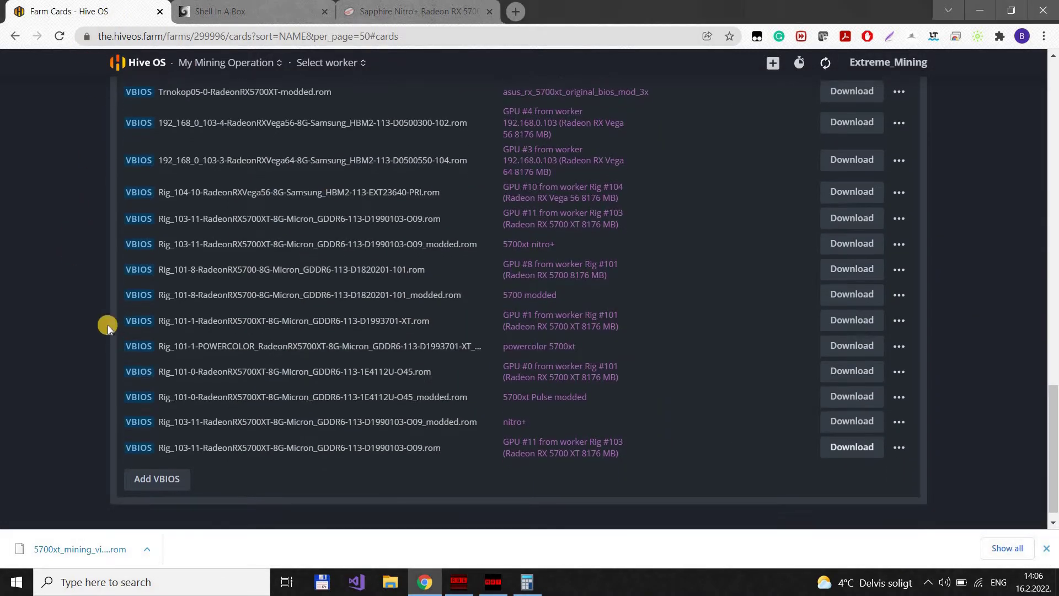
pyautogui.click(148, 484)
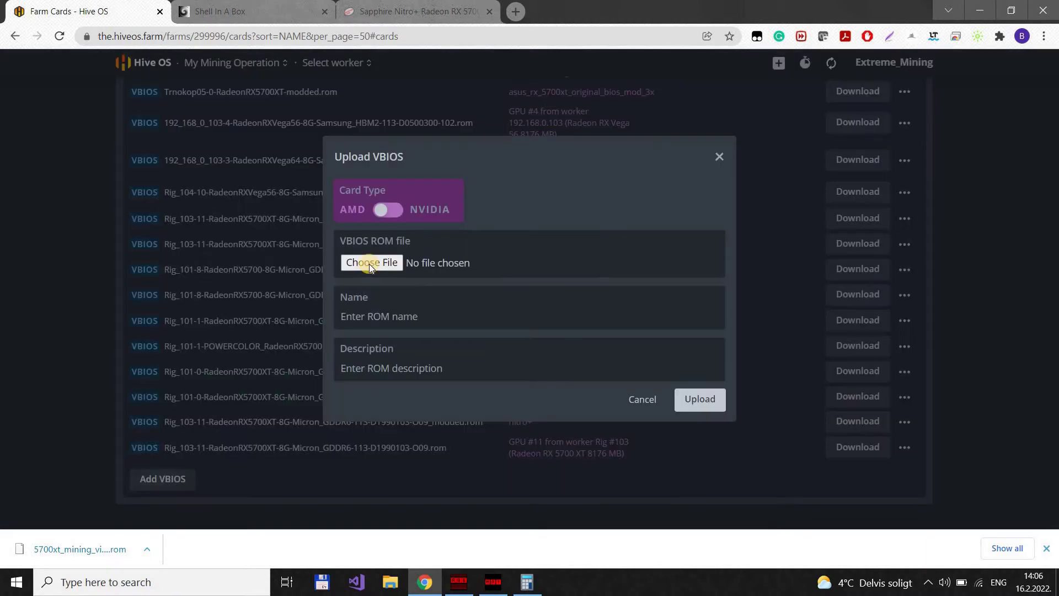
pyautogui.click(401, 273)
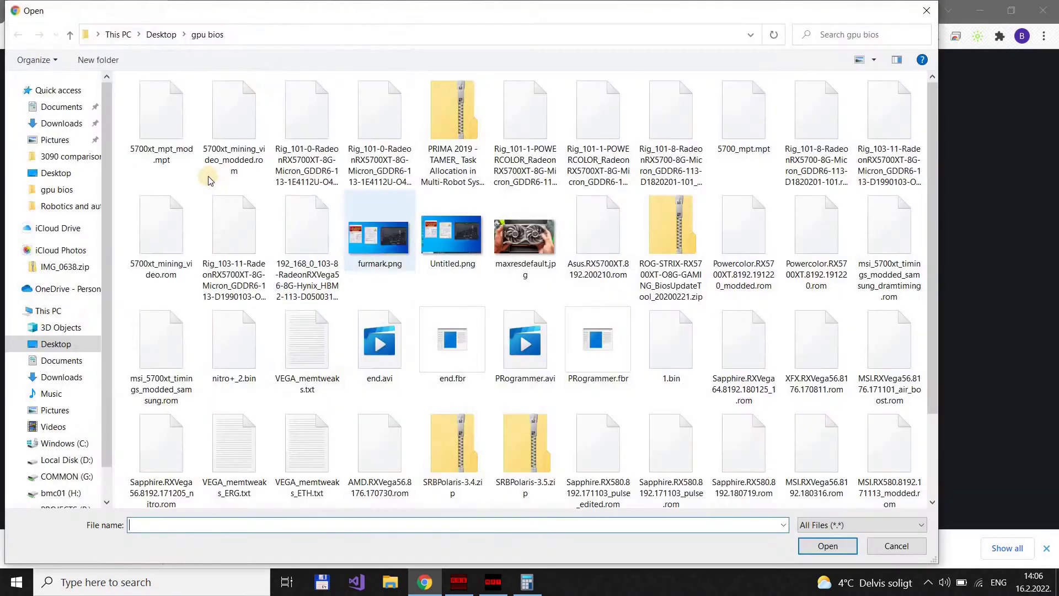
pyautogui.click(256, 180)
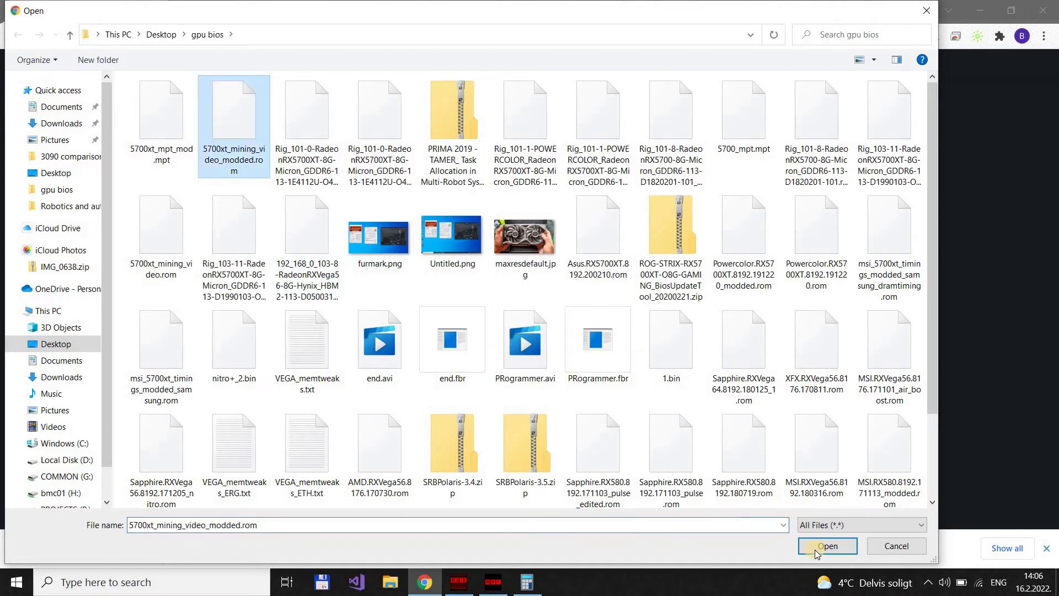
pyautogui.click(826, 544)
pyautogui.click(426, 317)
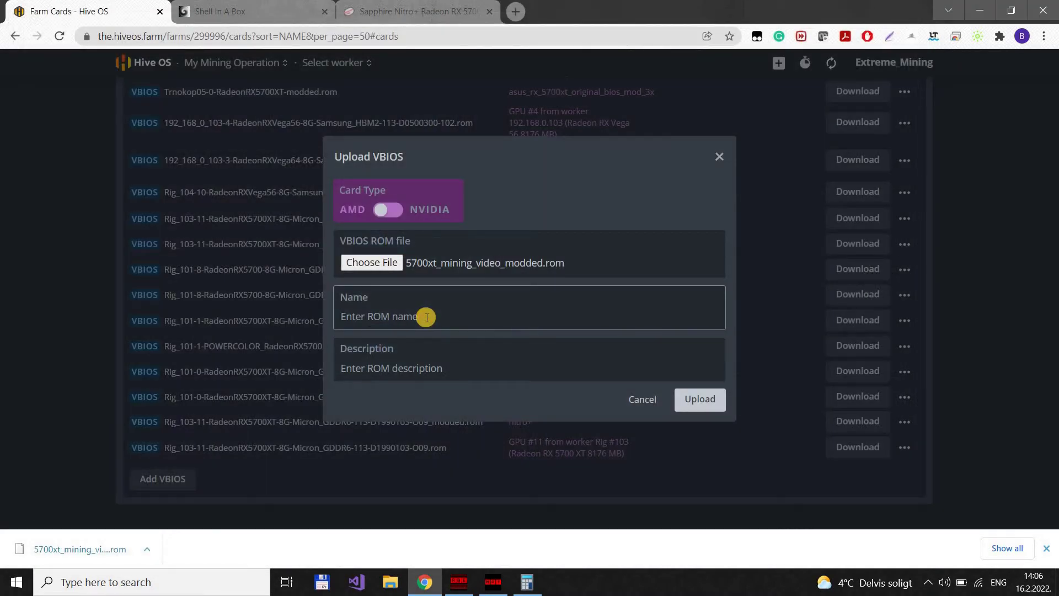
pyautogui.write('modded 5700xt')
pyautogui.click(703, 400)
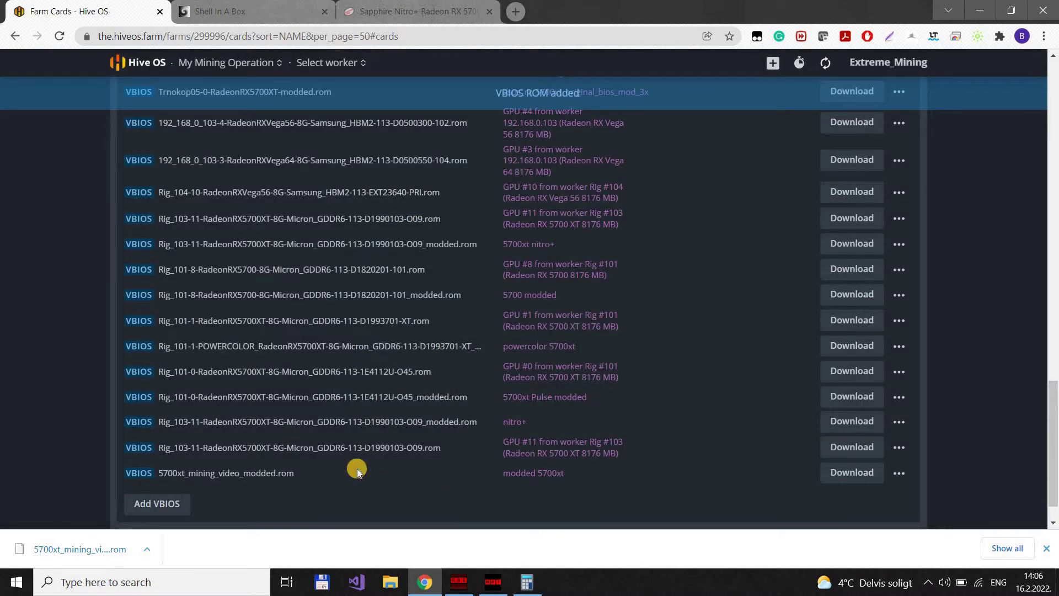
# Open the stored VBIOS selection list for GPU 11 on the Cards page.
pyautogui.scroll(7, 352, 322)
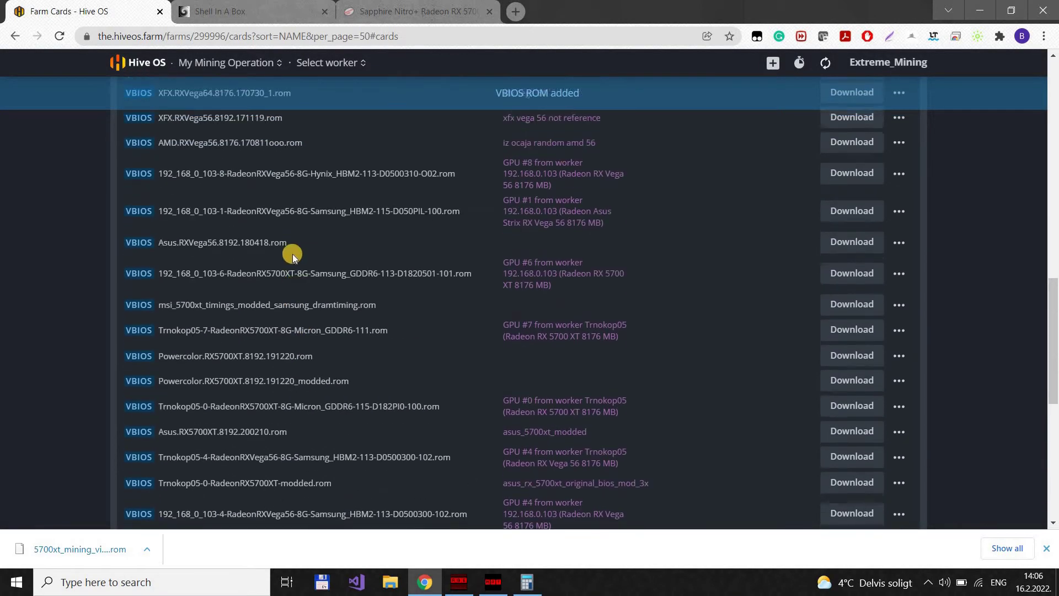
pyautogui.scroll(14, 285, 252)
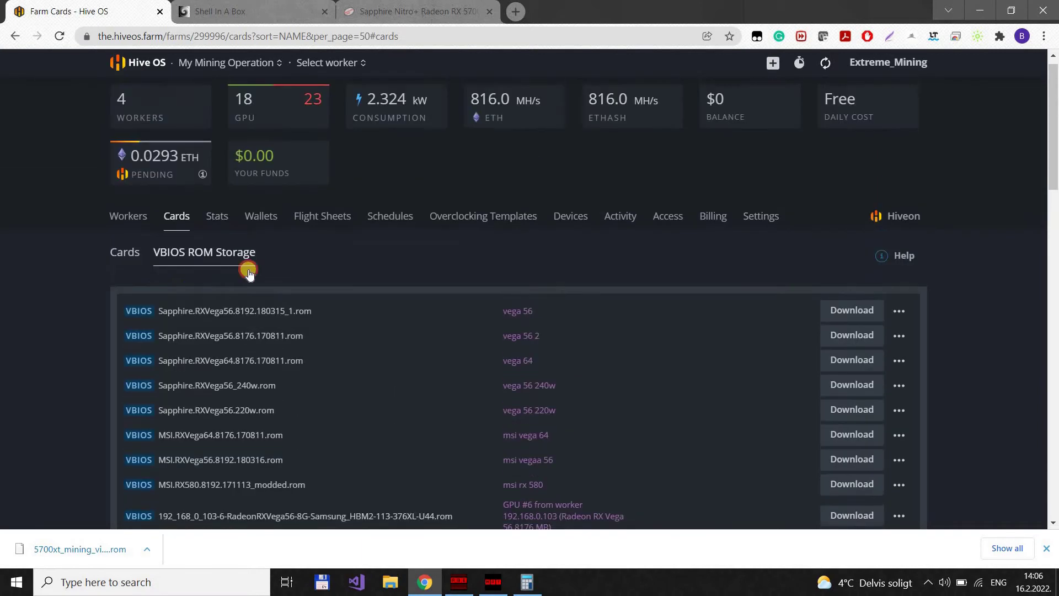
pyautogui.scroll(-3, 466, 307)
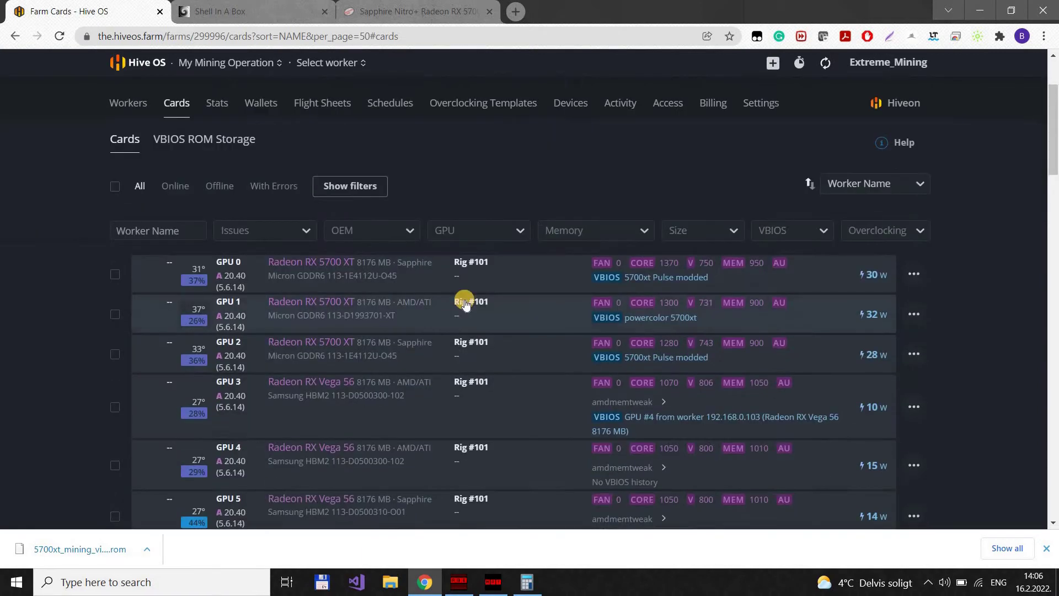
pyautogui.scroll(-18, 466, 307)
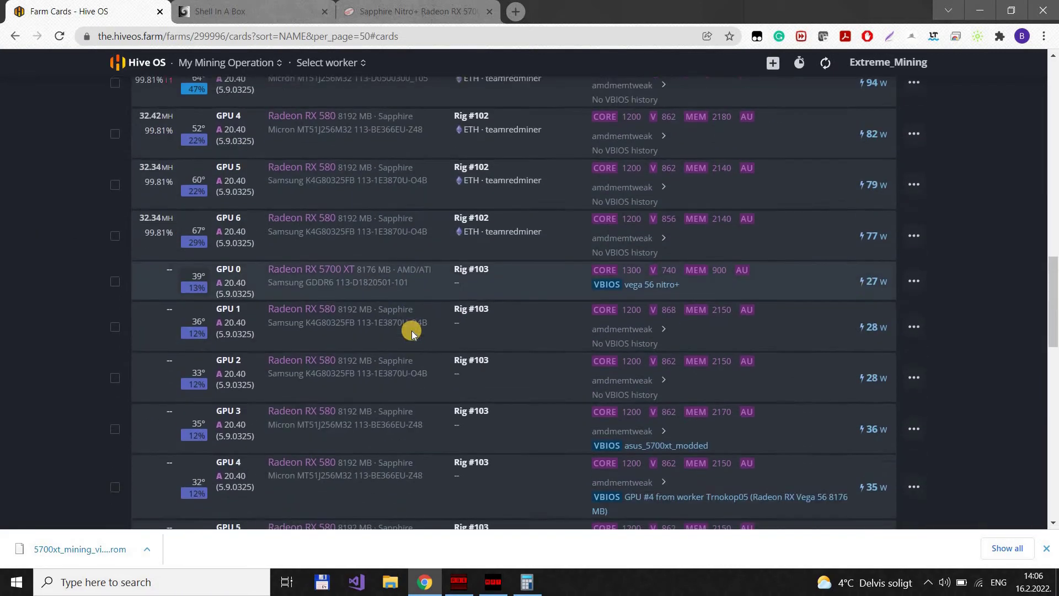
pyautogui.scroll(-11, 413, 334)
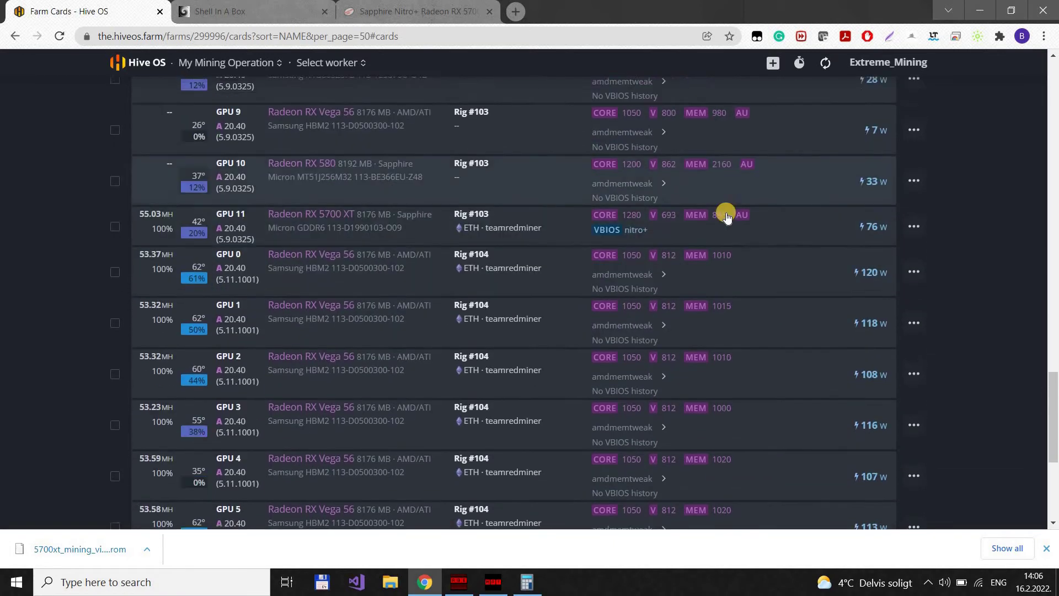
pyautogui.click(914, 212)
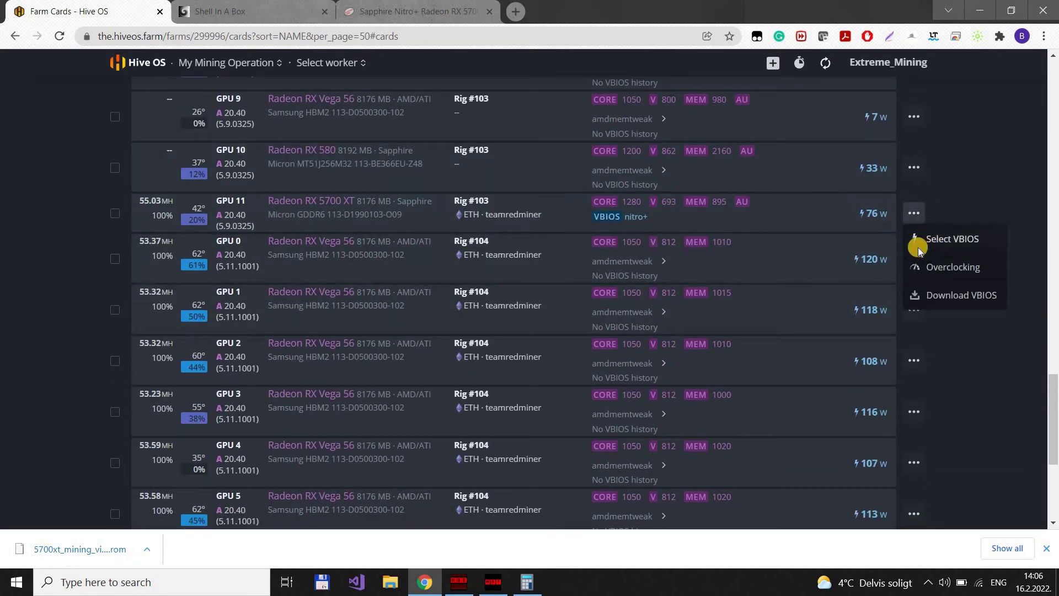
pyautogui.click(917, 248)
# Enable reboot-after-flash and forced flashing, then flash 5700xt_mining_video_modded.rom onto GPU 11.
pyautogui.scroll(-5, 598, 300)
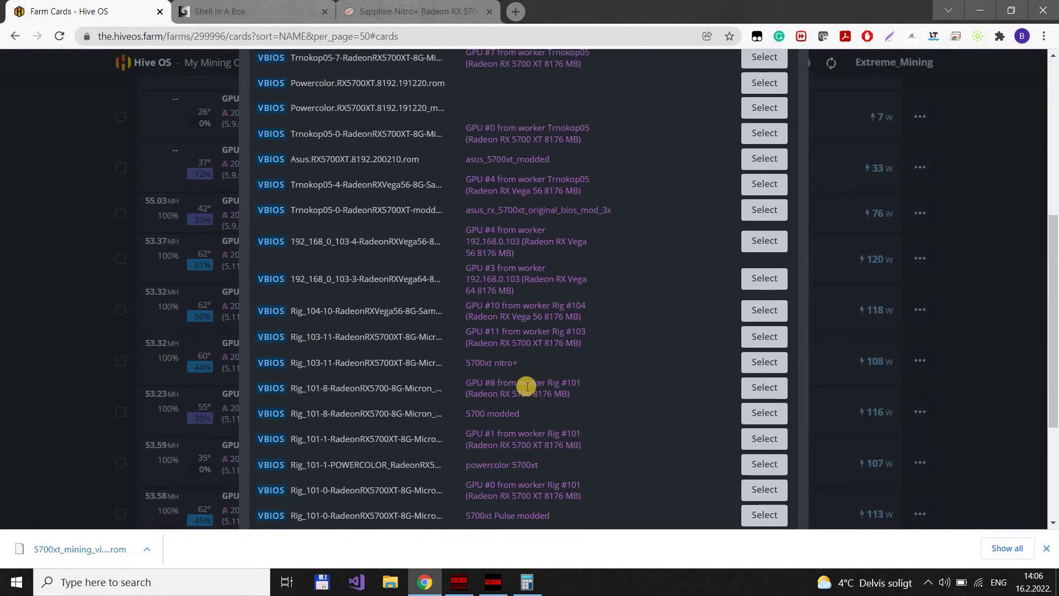
pyautogui.scroll(-2, 697, 429)
pyautogui.click(265, 429)
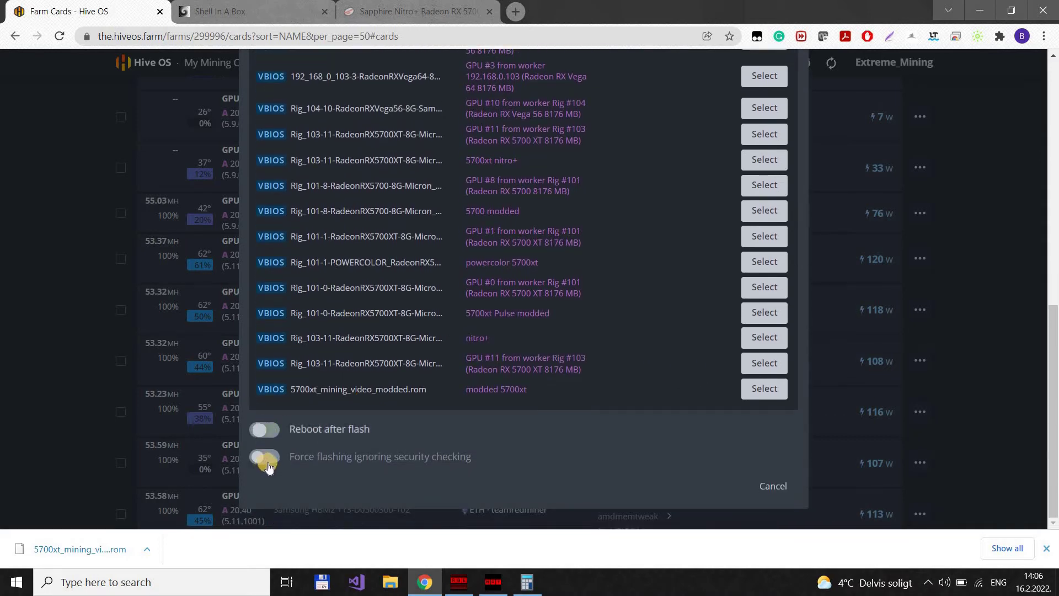
pyautogui.click(269, 459)
pyautogui.click(723, 394)
pyautogui.click(764, 391)
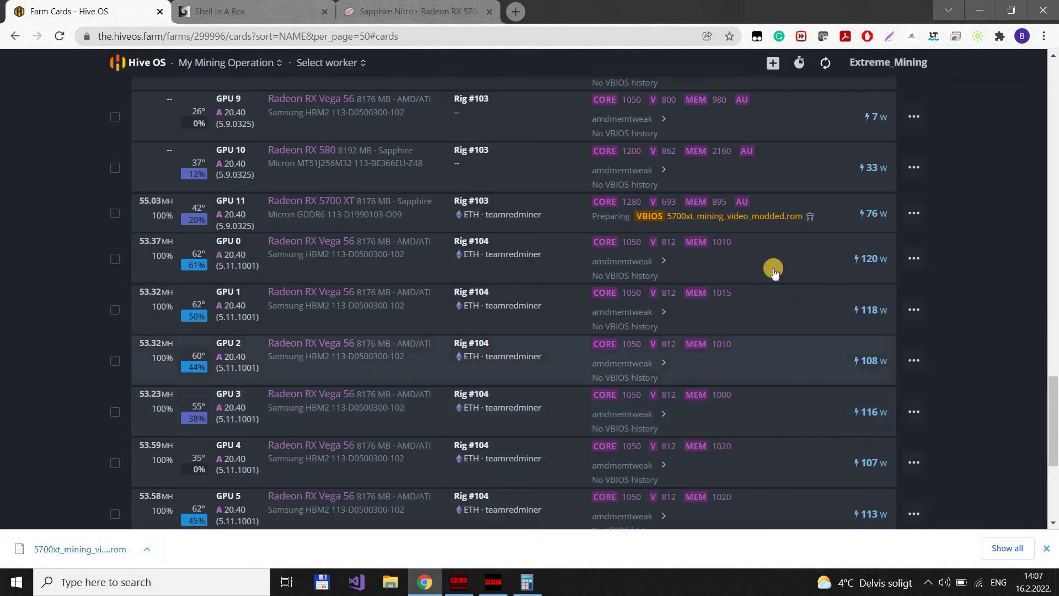
pyautogui.scroll(14, 765, 274)
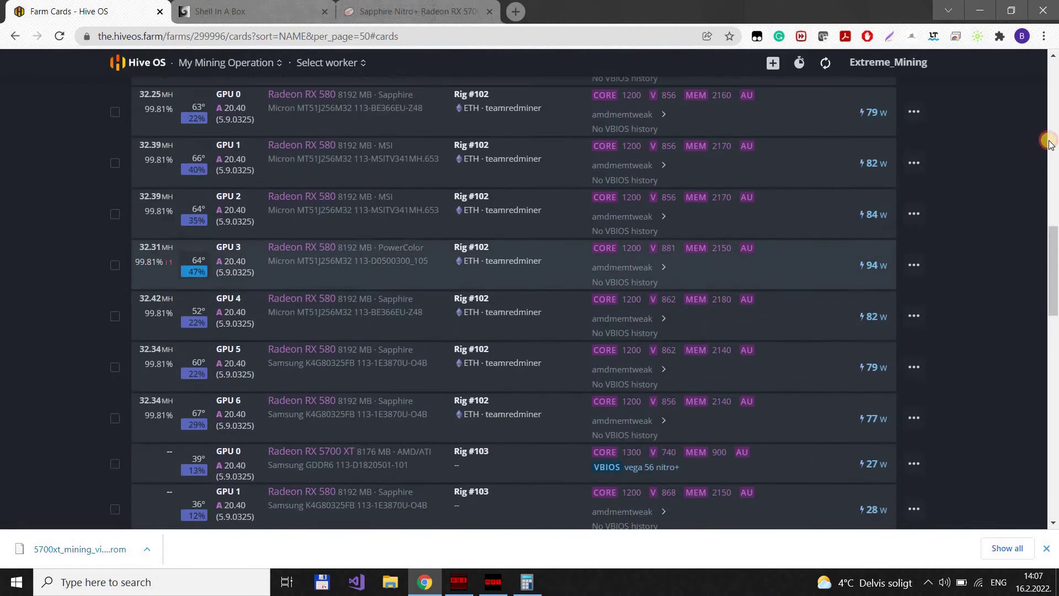
pyautogui.scroll(13, 634, 244)
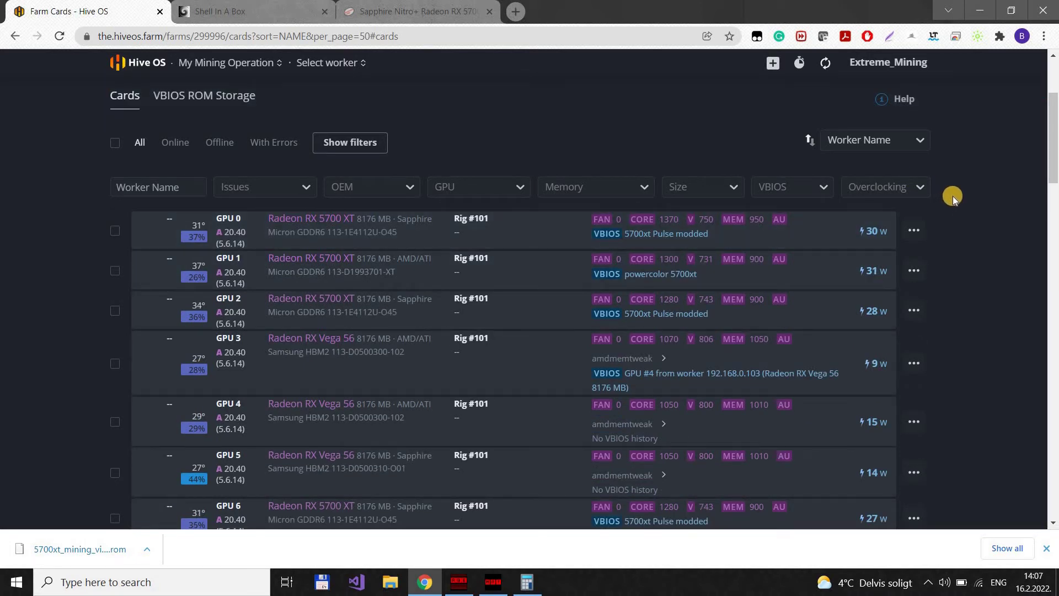
pyautogui.scroll(3, 964, 187)
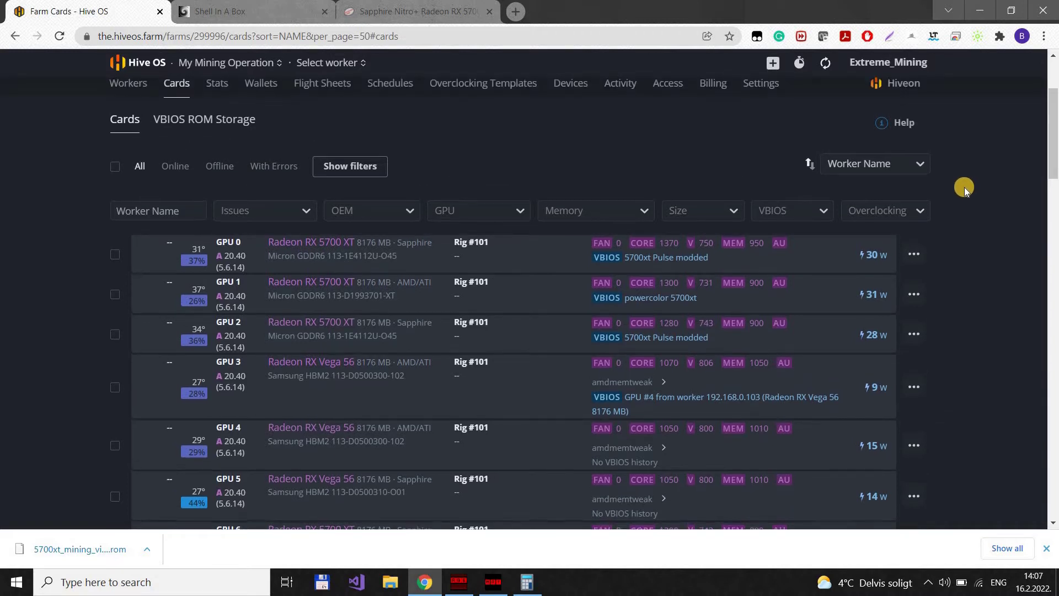
pyautogui.scroll(1, 505, 264)
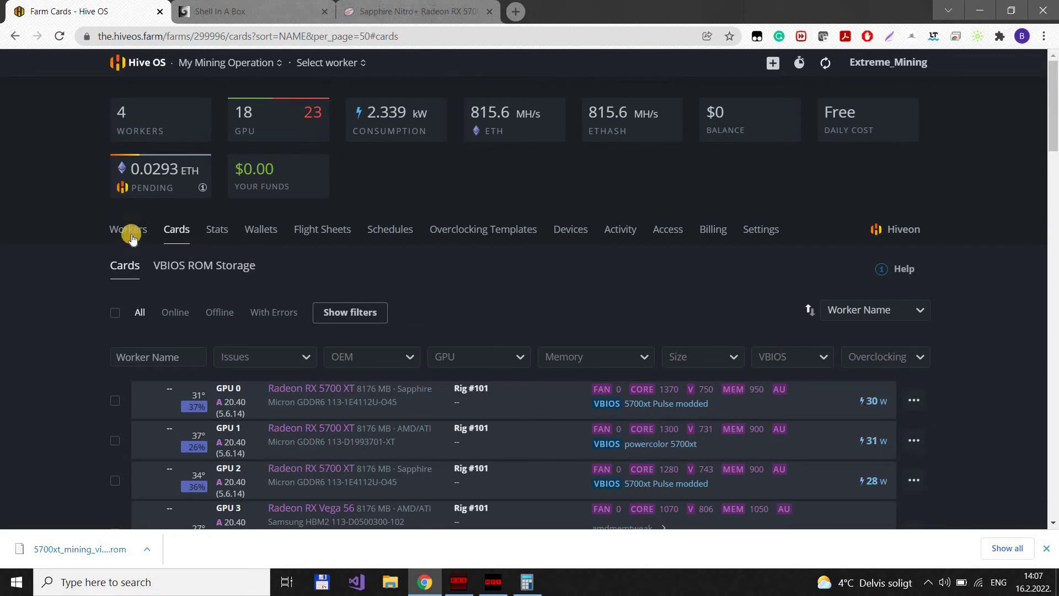
# Open Rig #103's worker page and reload it until 'ROM flashing OK, now reboot' appears.
pyautogui.click(328, 62)
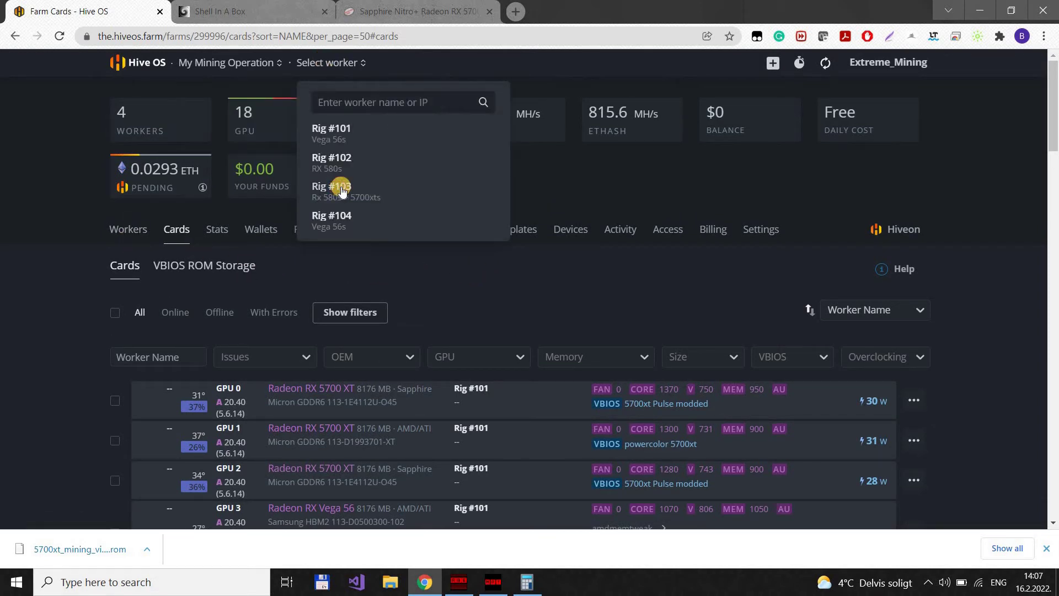
pyautogui.click(337, 187)
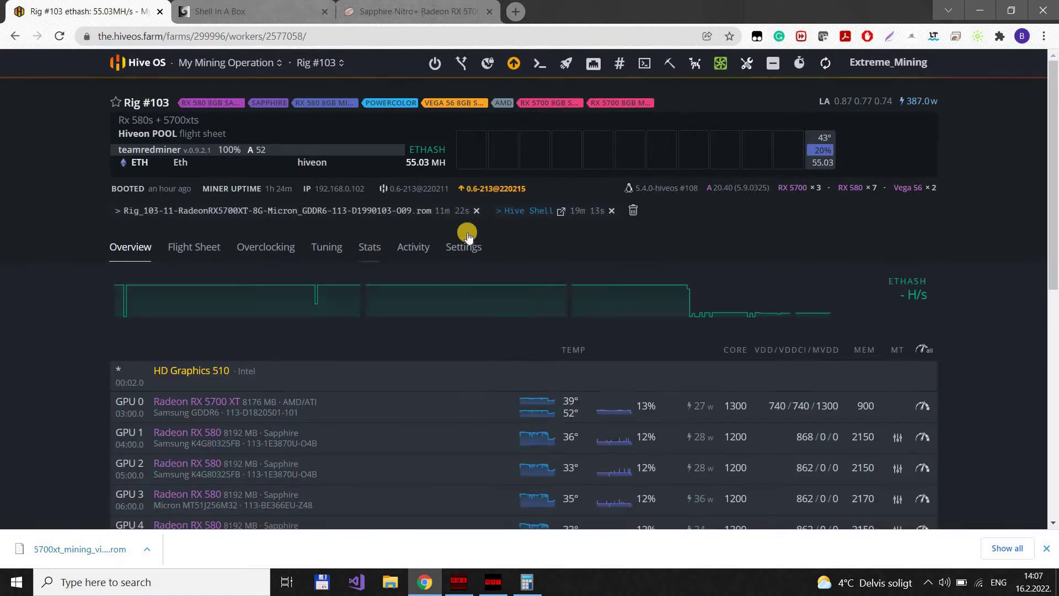
pyautogui.scroll(-7, 580, 250)
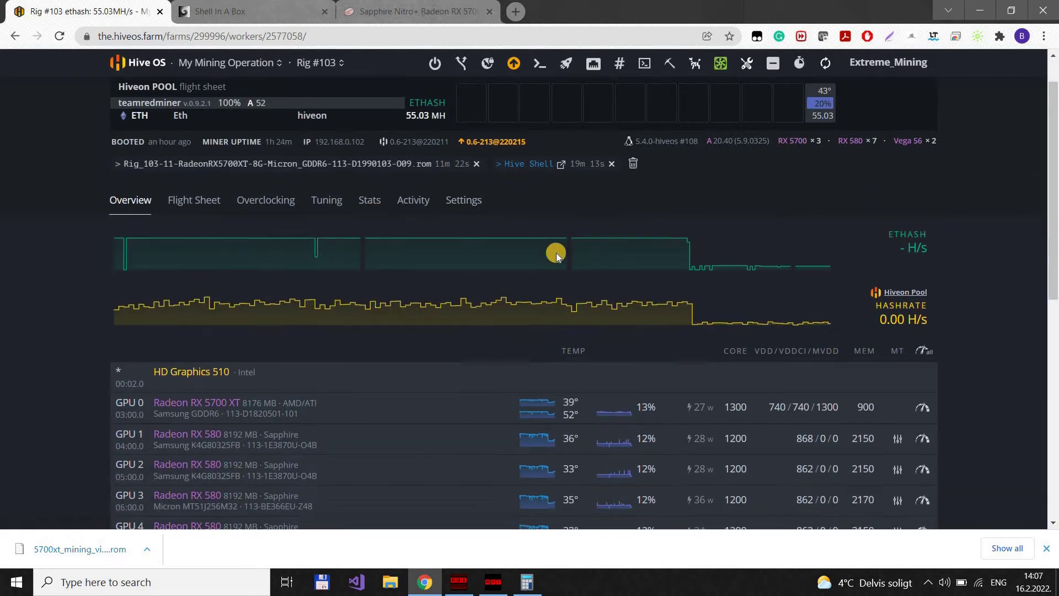
pyautogui.click(59, 36)
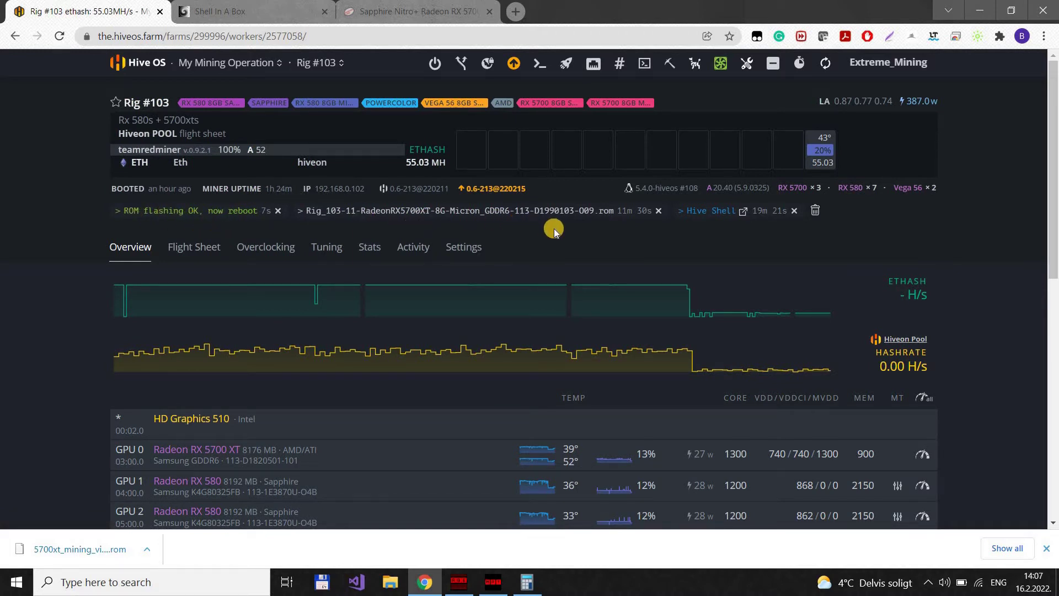
pyautogui.click(58, 37)
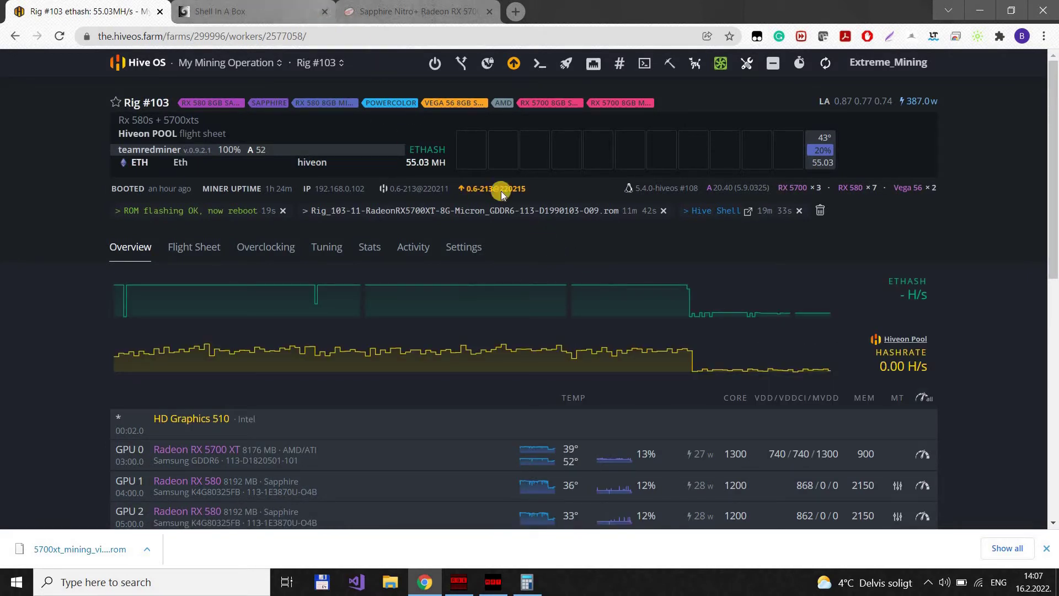
pyautogui.scroll(-3, 640, 258)
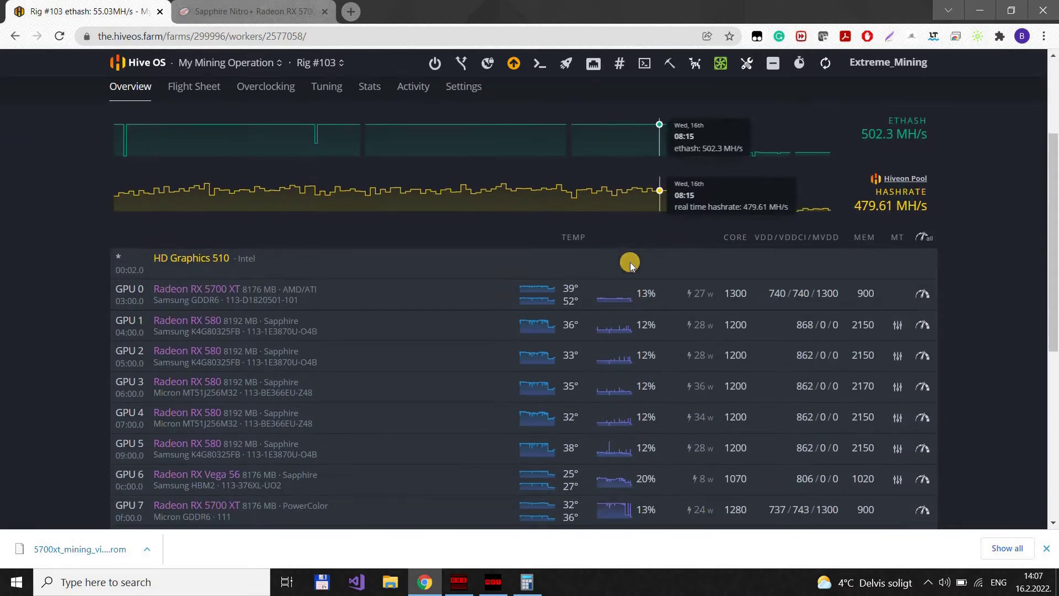
pyautogui.scroll(-5, 631, 265)
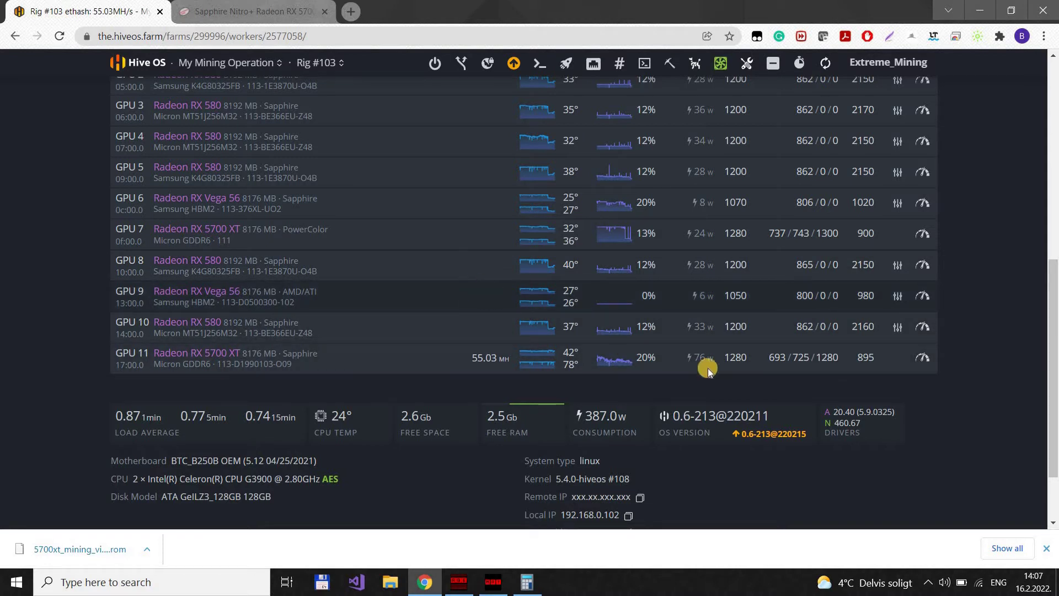
# Inspect GPU 11's overclock values (core 1280 MHz, 693/725/1280 mV, memory 895 MHz) and close unchanged.
pyautogui.click(923, 358)
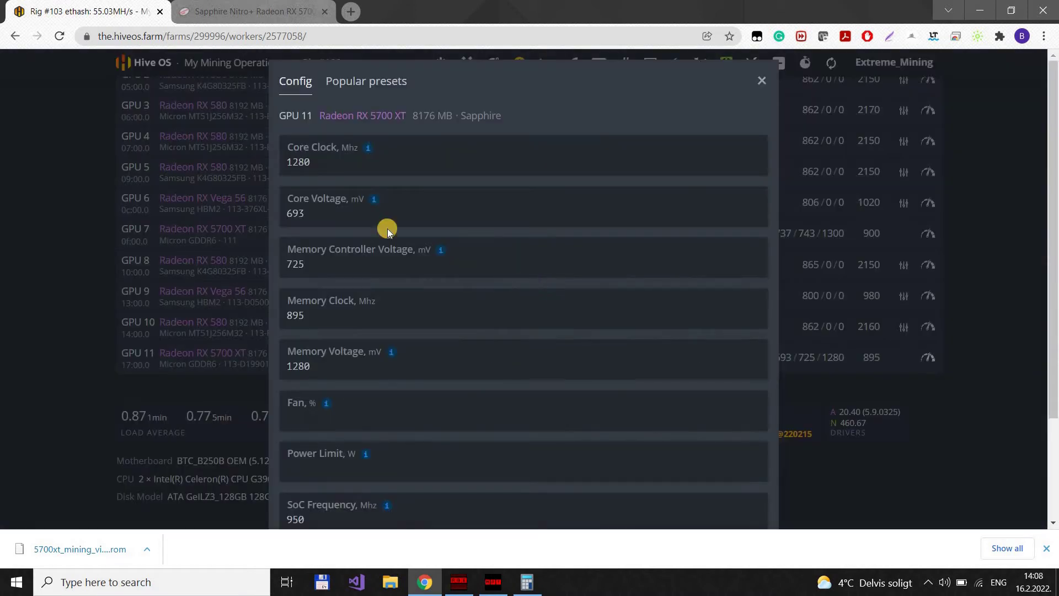
pyautogui.moveTo(284, 167); pyautogui.dragTo(347, 165)
pyautogui.click(347, 166)
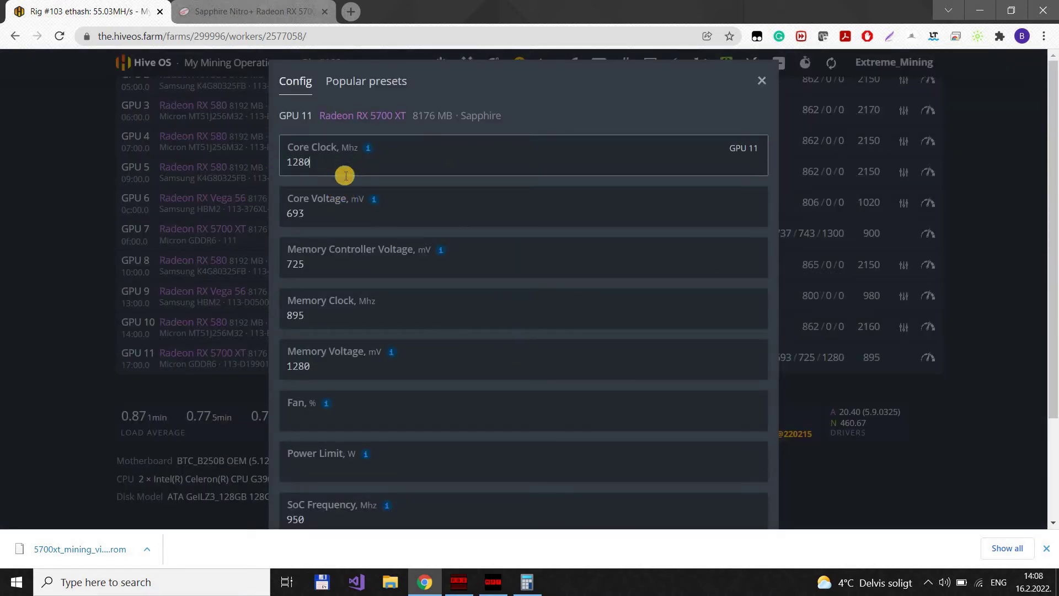
pyautogui.click(321, 217)
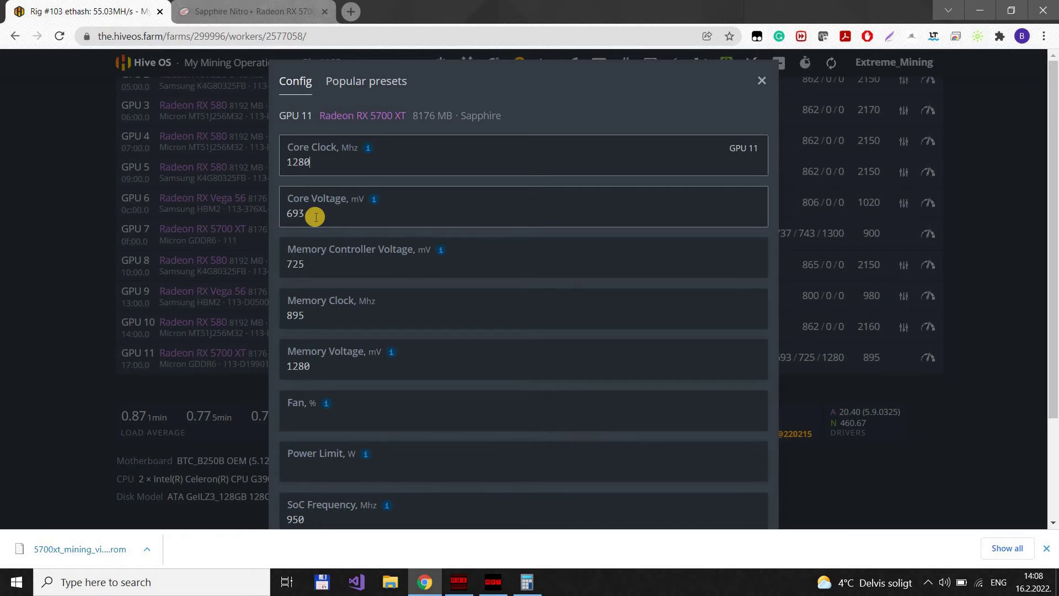
pyautogui.click(312, 215)
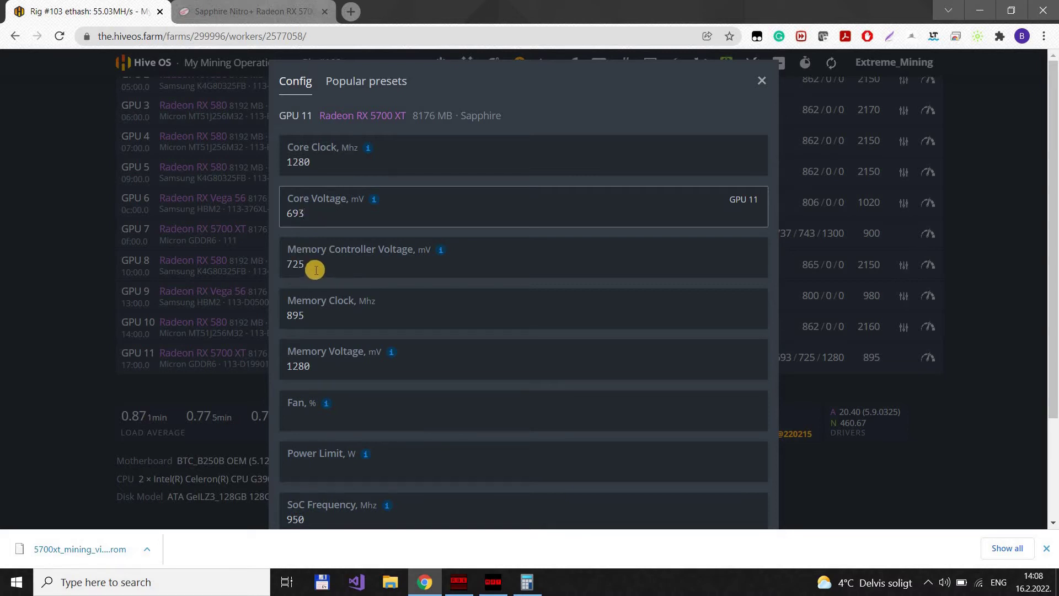
pyautogui.doubleClick(293, 264)
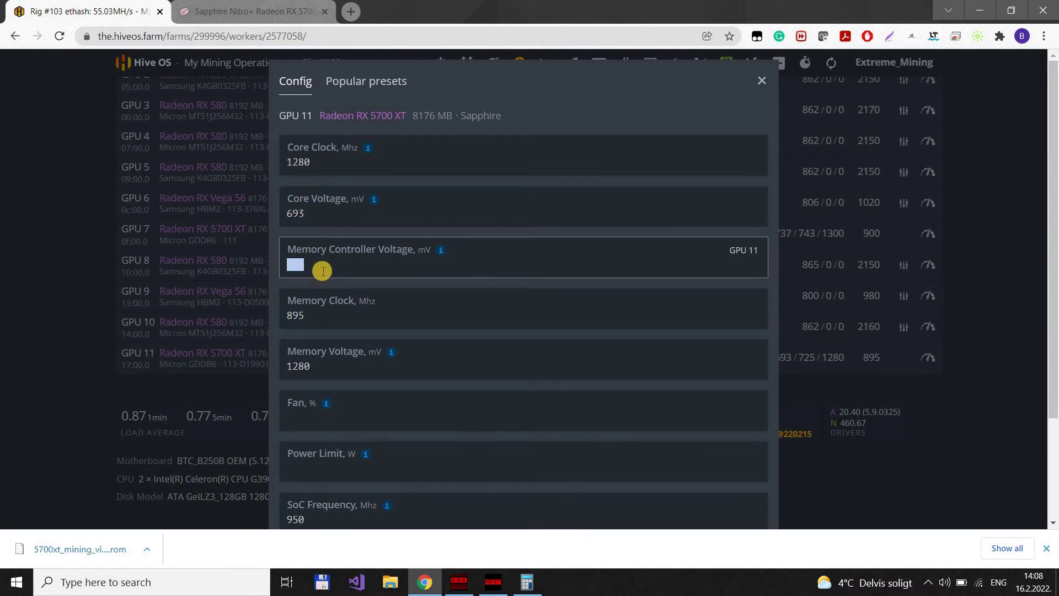
pyautogui.doubleClick(317, 315)
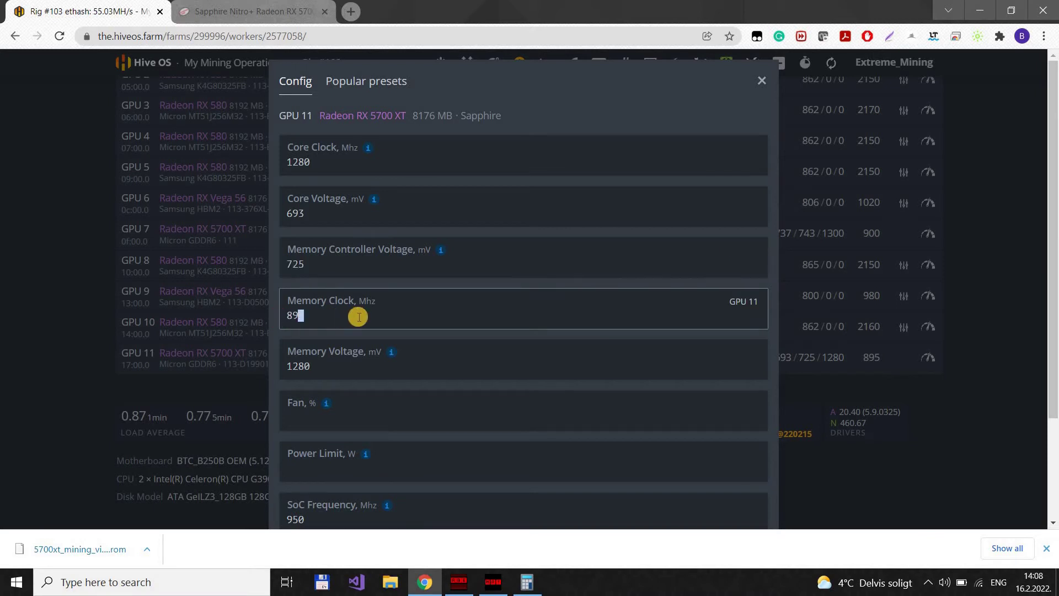
pyautogui.doubleClick(367, 337)
pyautogui.click(396, 348)
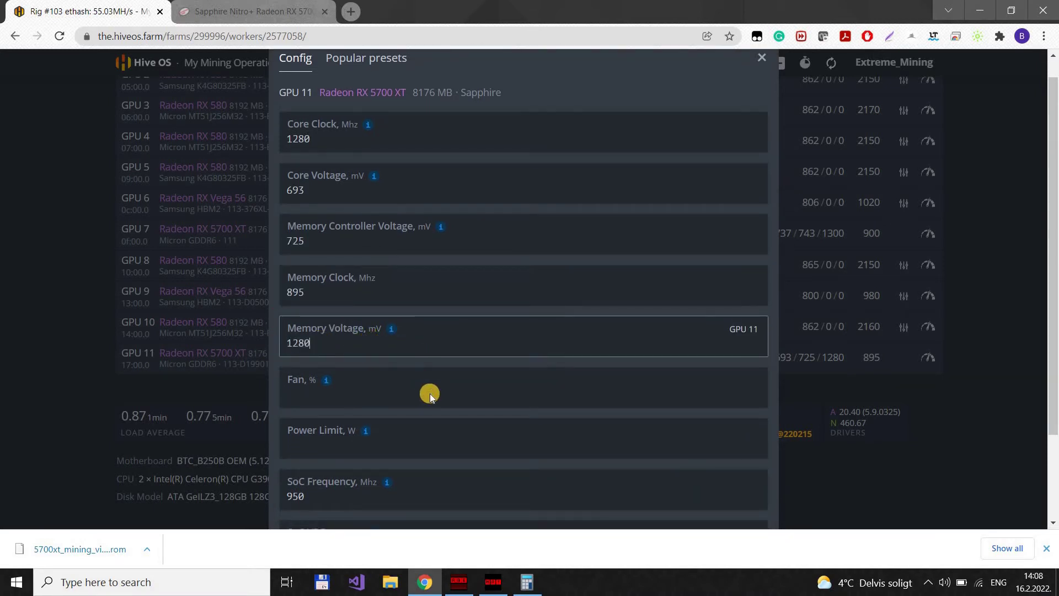
pyautogui.scroll(-2, 429, 393)
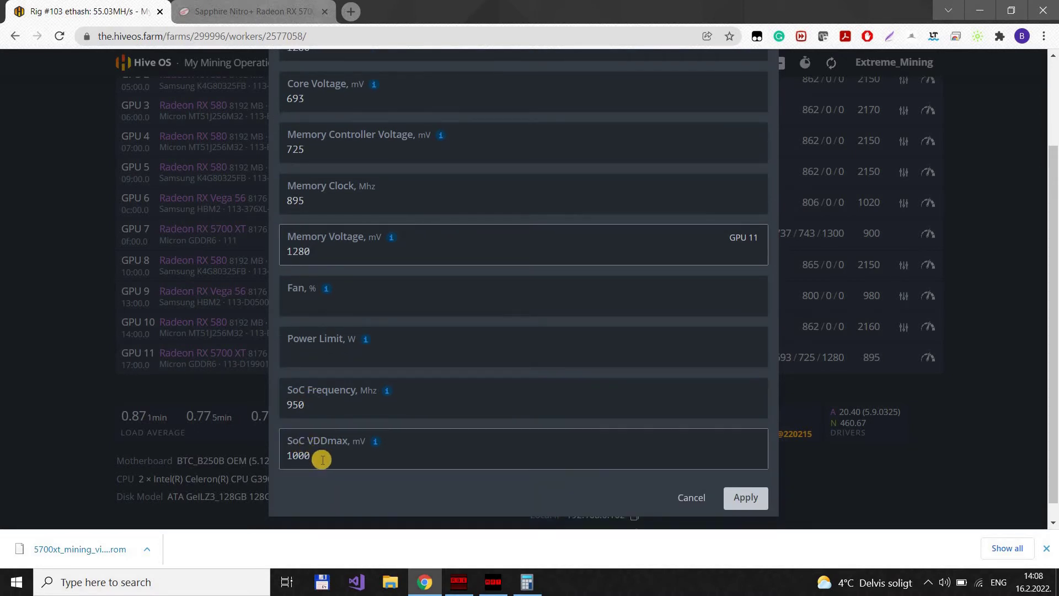
pyautogui.click(567, 457)
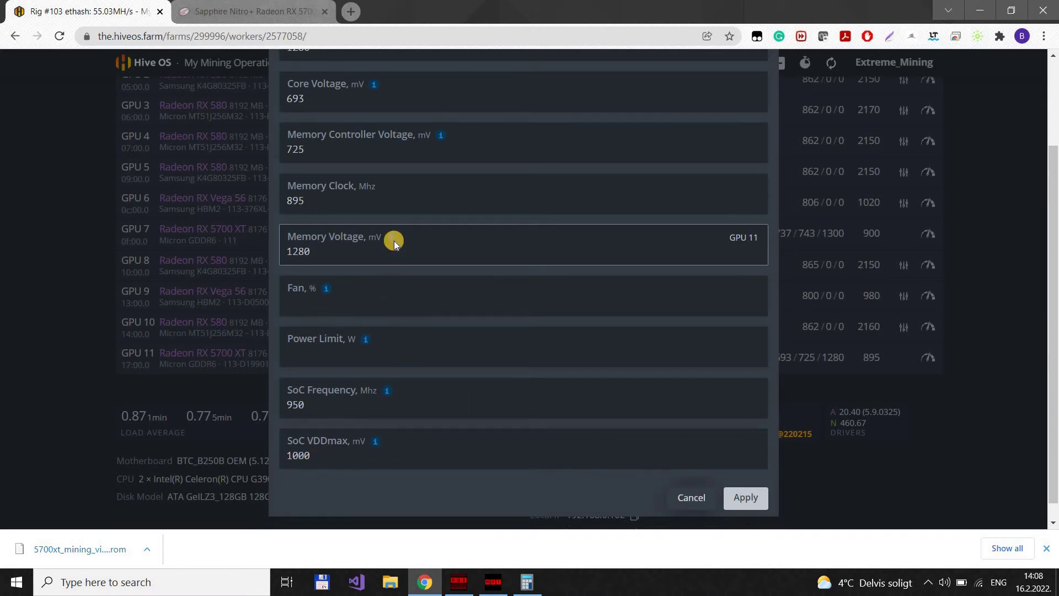
pyautogui.press('Escape')
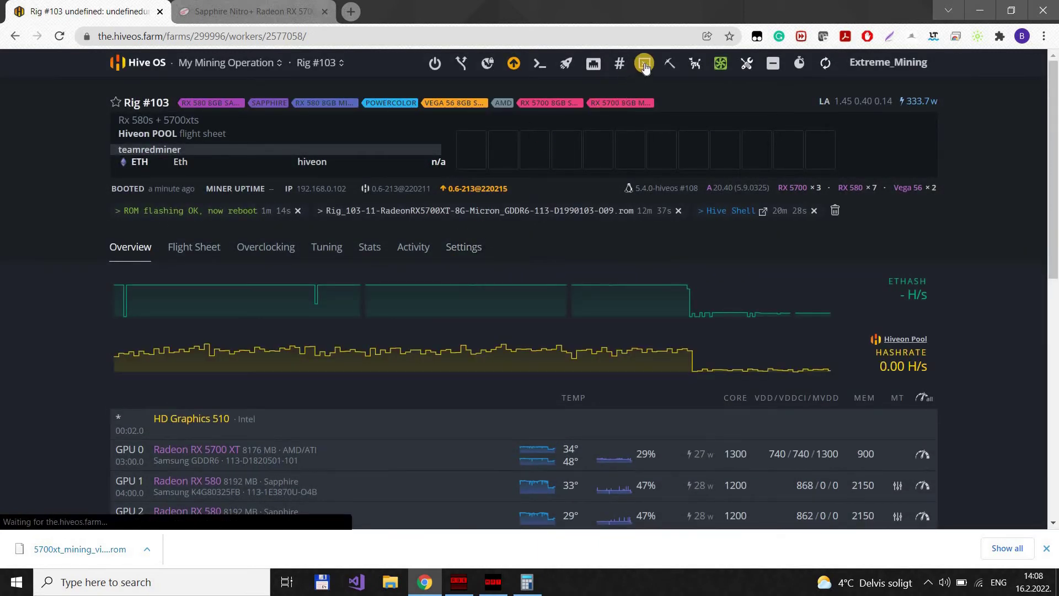
# Open Hive Shell, run 'miner' to view the teamredminer log at 55 MH/s, then return to the rig tab.
pyautogui.scroll(-1, 645, 62)
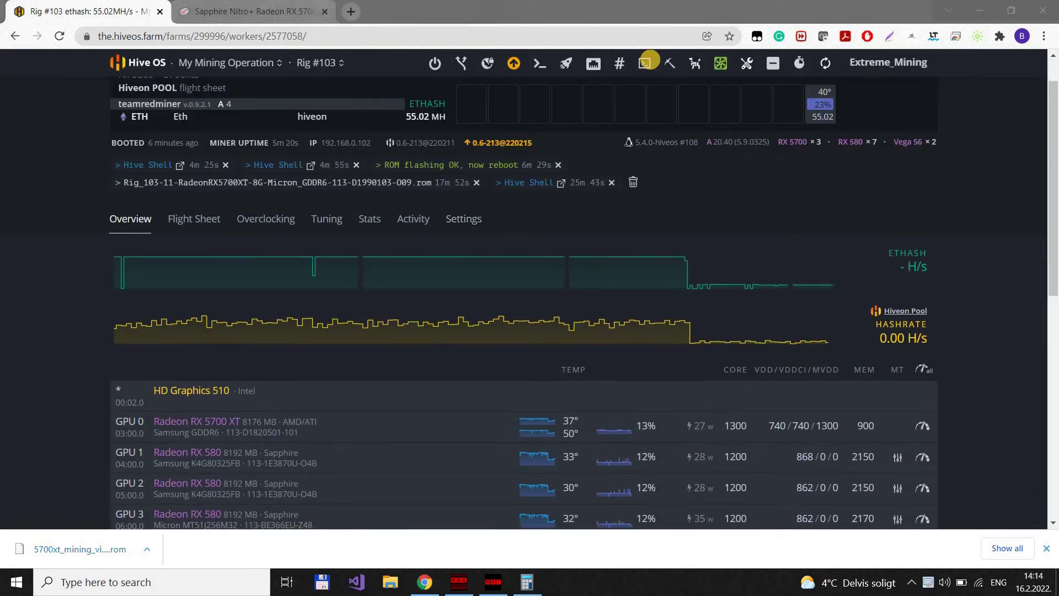
pyautogui.click(179, 165)
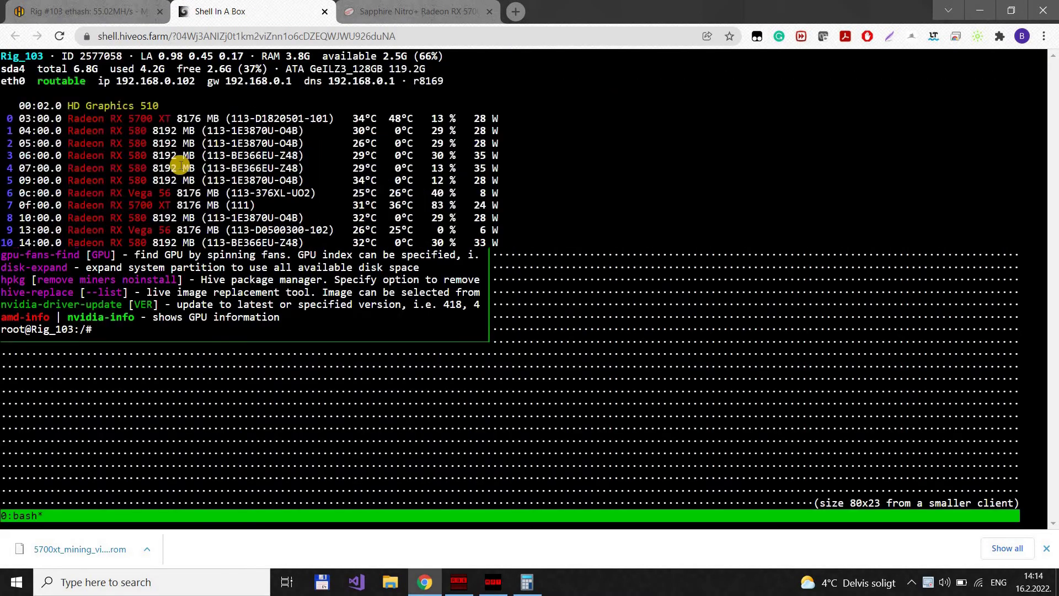
pyautogui.write('miner')
pyautogui.press('Return')
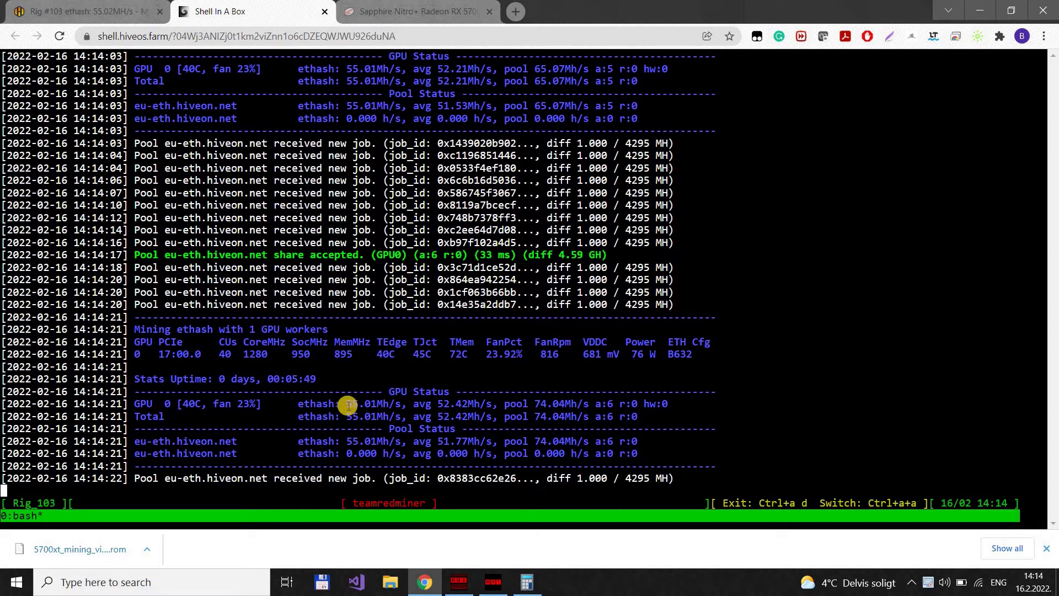
pyautogui.moveTo(371, 404); pyautogui.dragTo(346, 405)
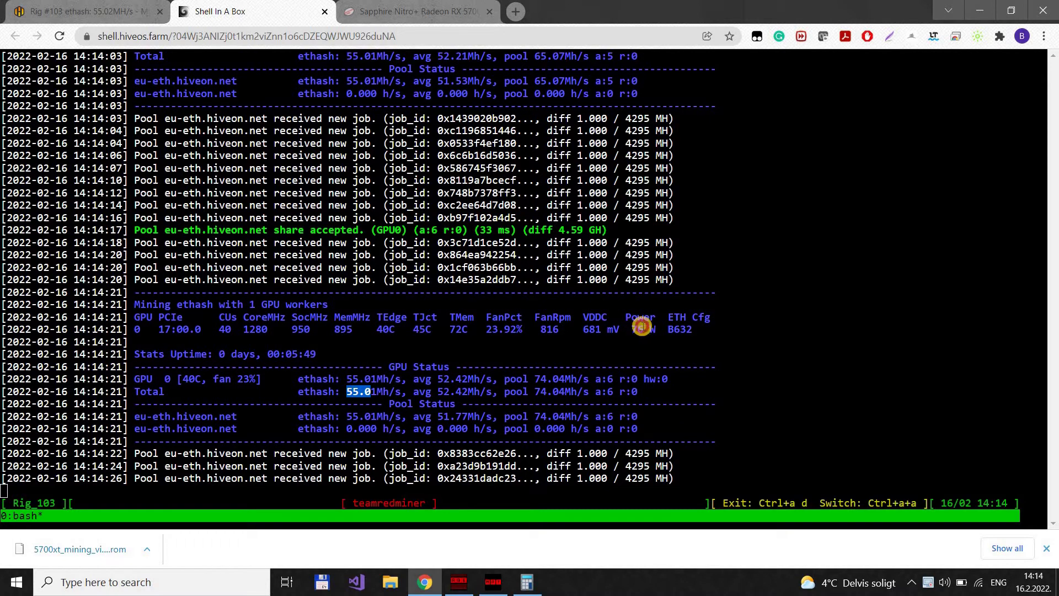
pyautogui.click(636, 327)
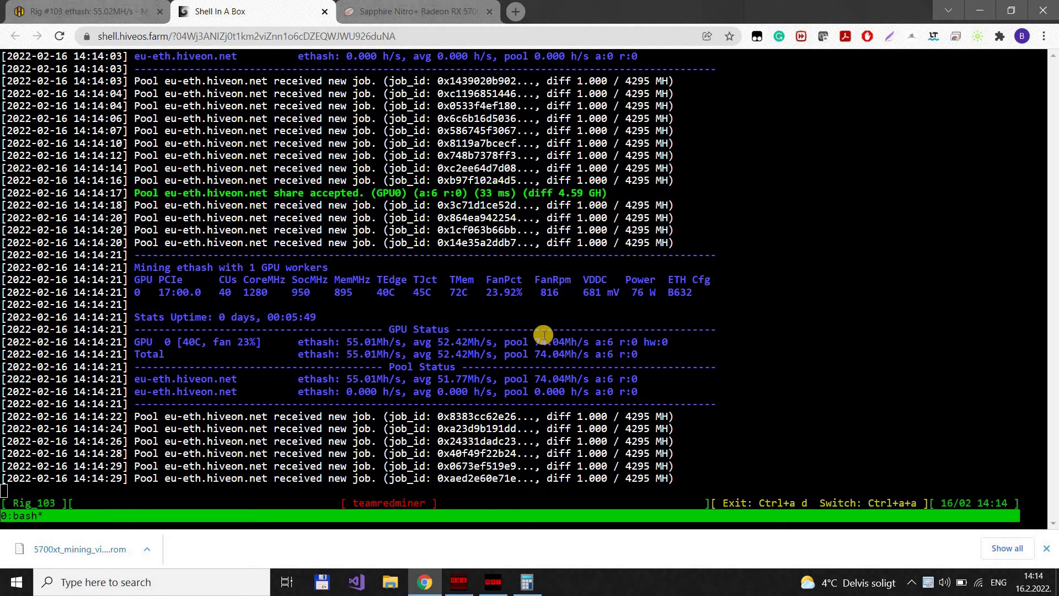
pyautogui.click(117, 5)
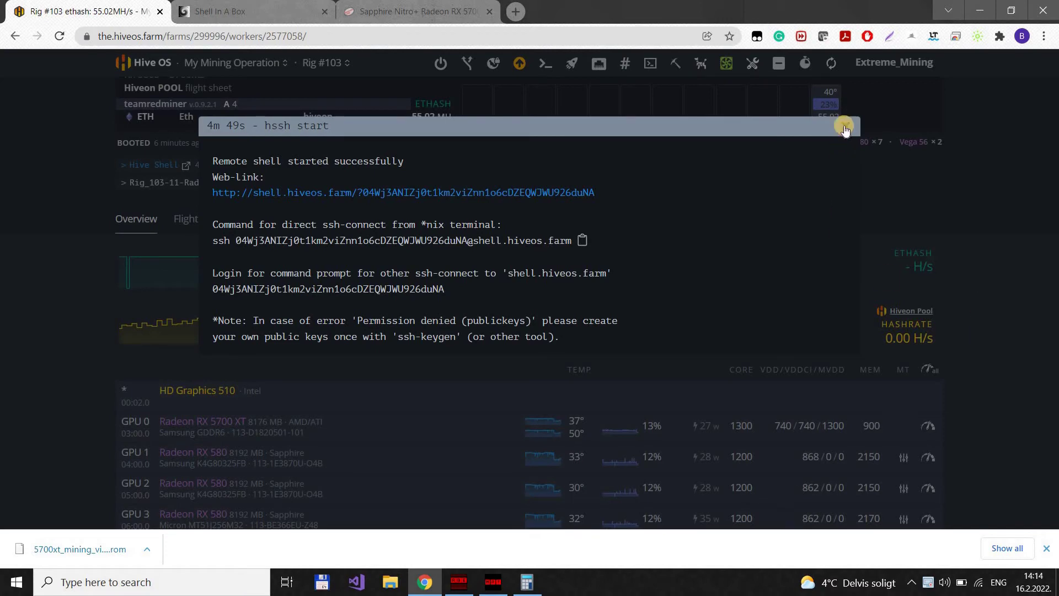
# Compare GPU 11's 693 mV core voltage in Hive OS with the miner's 681 mV VDDC reading.
pyautogui.click(988, 343)
pyautogui.scroll(-7, 937, 396)
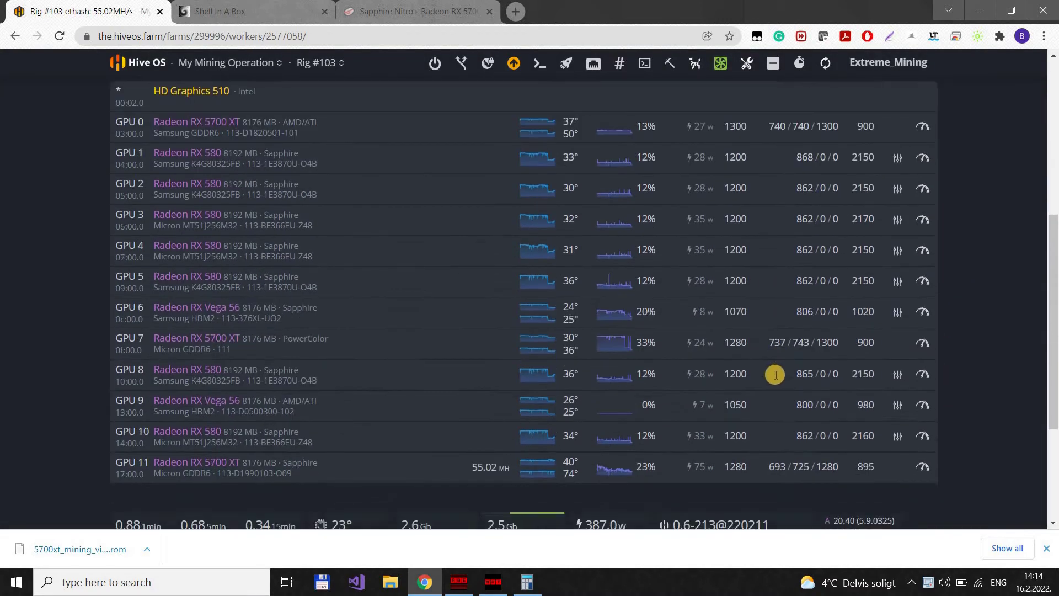
pyautogui.doubleClick(772, 375)
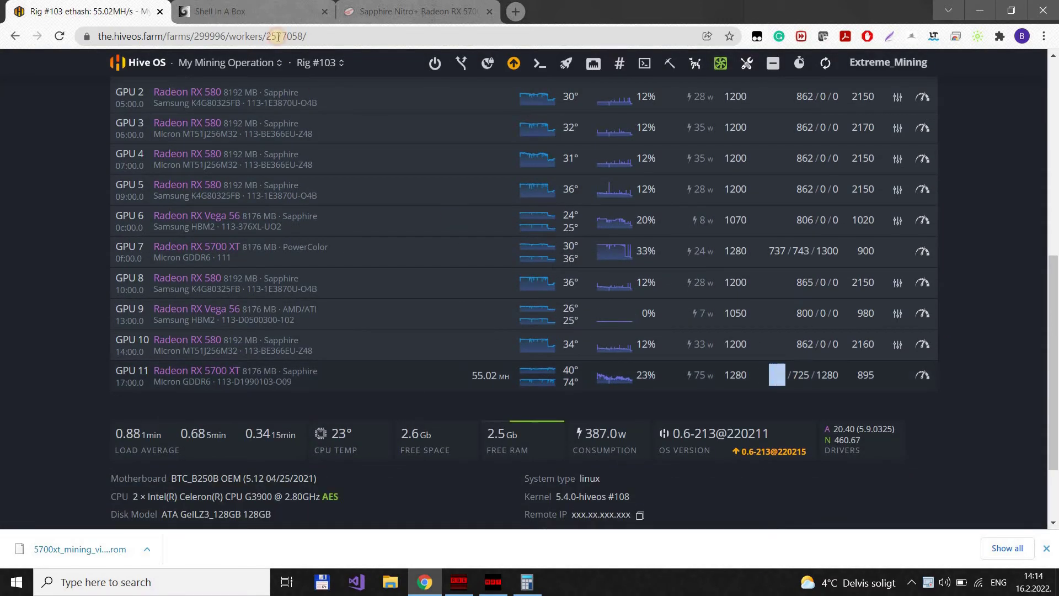
pyautogui.click(266, 13)
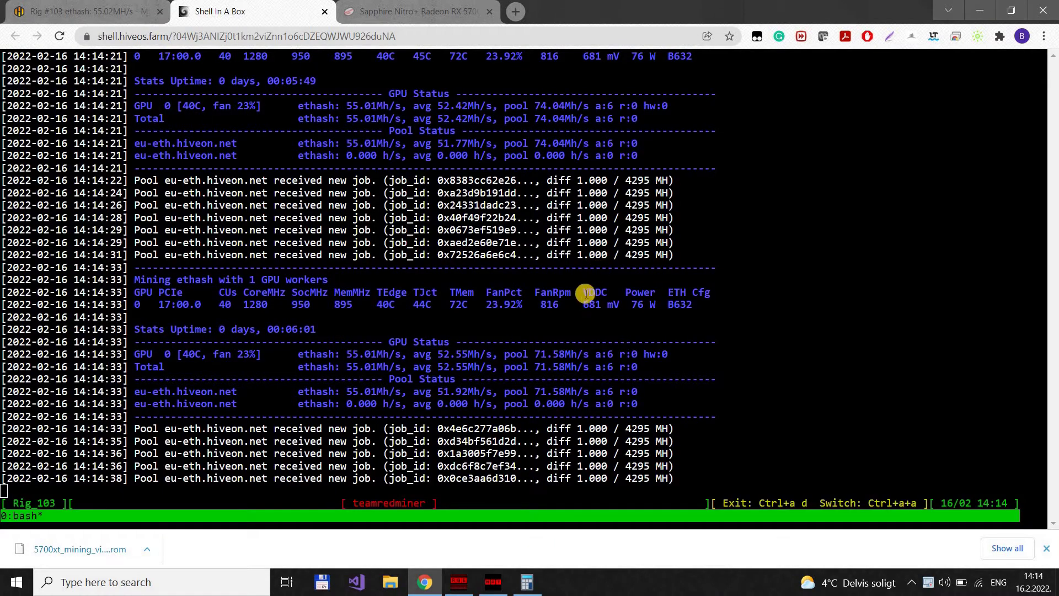
pyautogui.moveTo(582, 267); pyautogui.dragTo(597, 268)
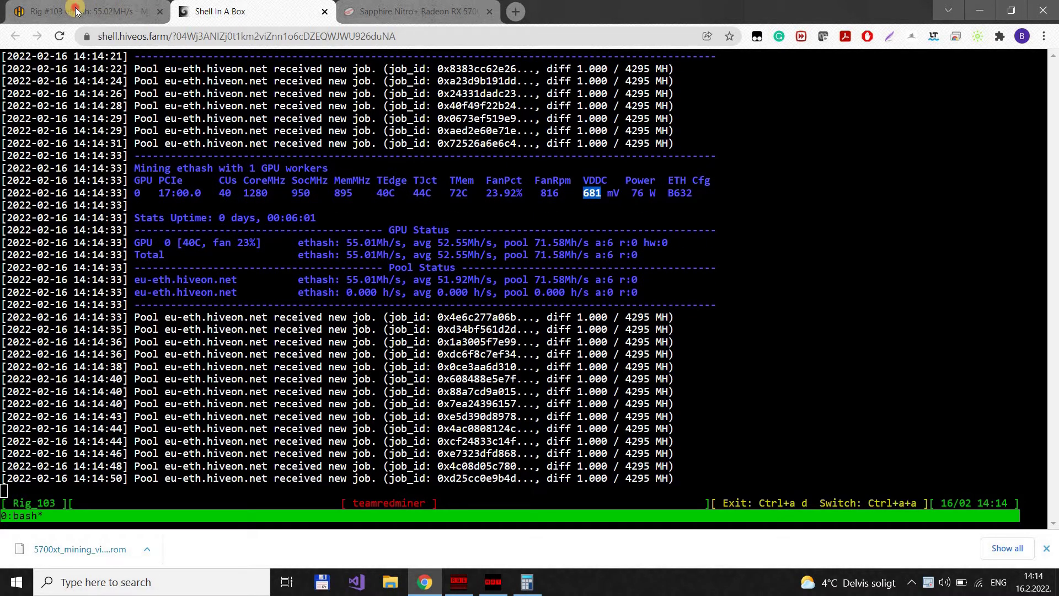
pyautogui.hotkey('ctrl', 'shift', 'Tab')
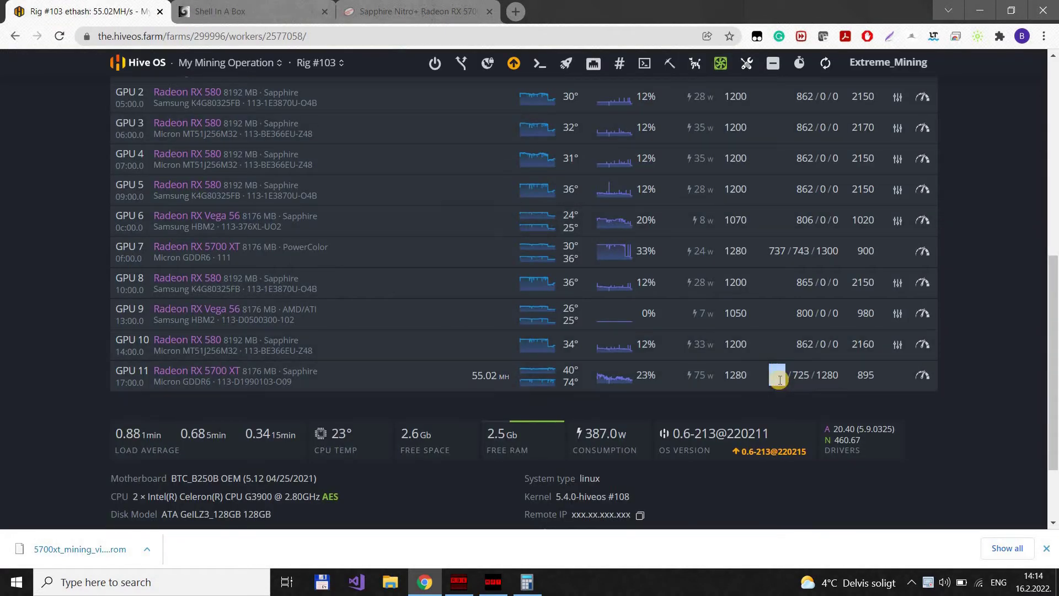
pyautogui.click(768, 374)
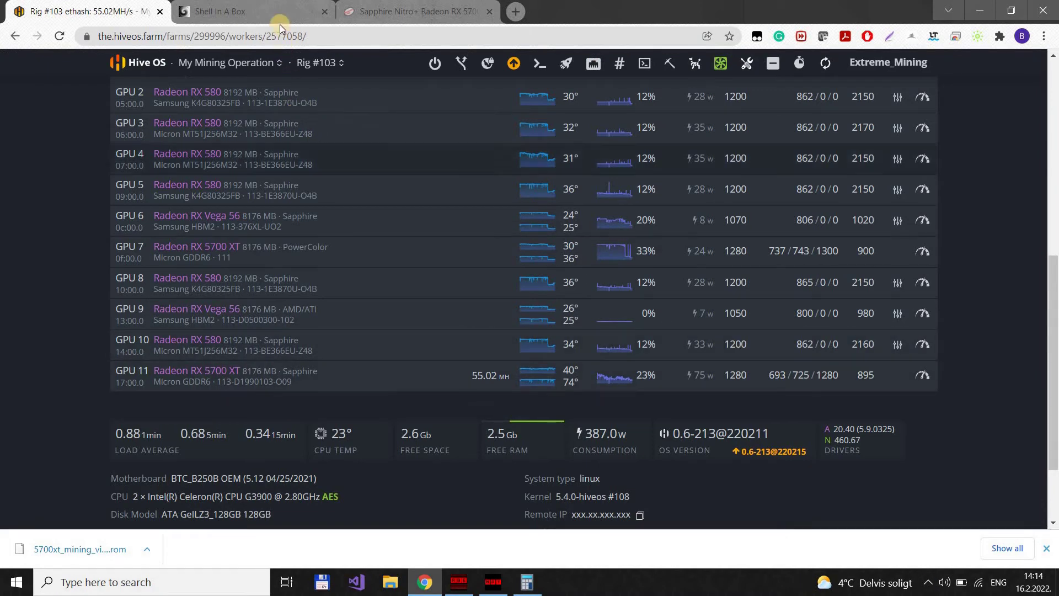
pyautogui.hotkey('ctrl', 'Tab')
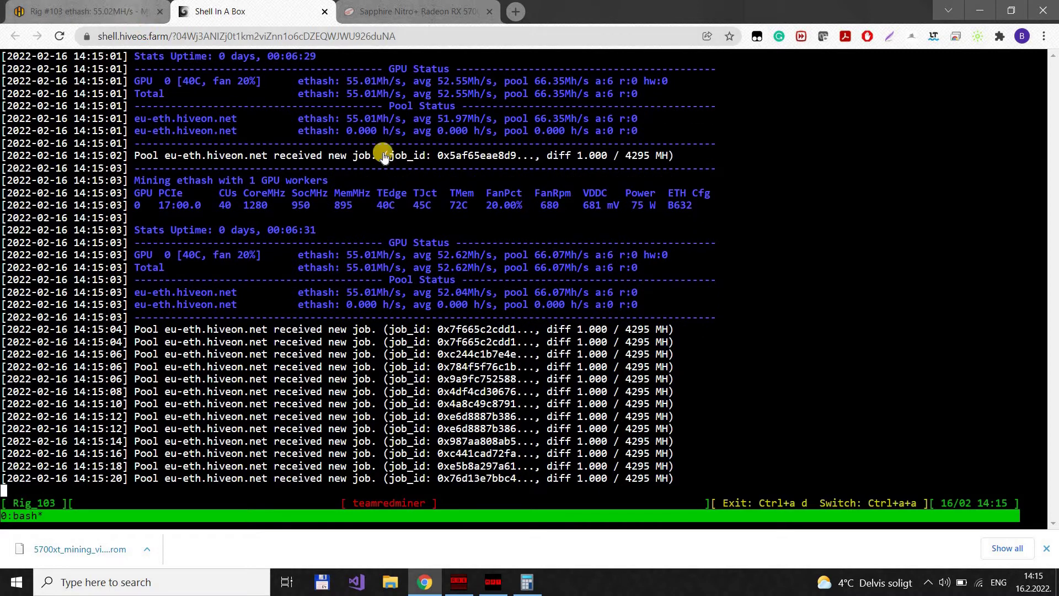
pyautogui.hotkey('ctrl', '1')
# Set GPU 11's core clock to 1370 MHz and core voltage to 757 mV.
pyautogui.click(924, 375)
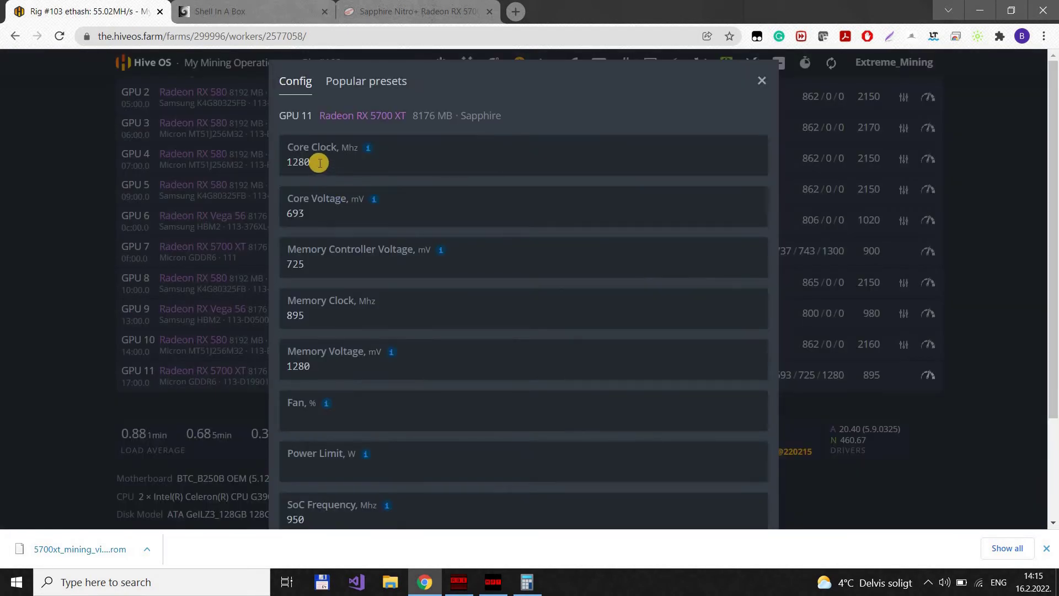
pyautogui.click(319, 162)
pyautogui.hotkey('ctrl', 'a')
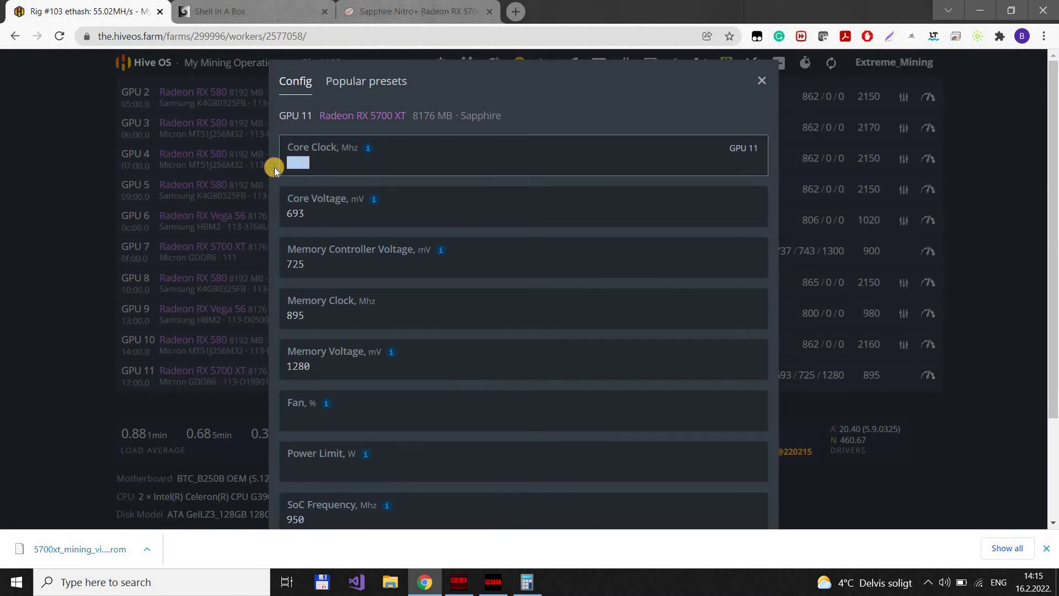
pyautogui.write('1370')
pyautogui.press('Tab')
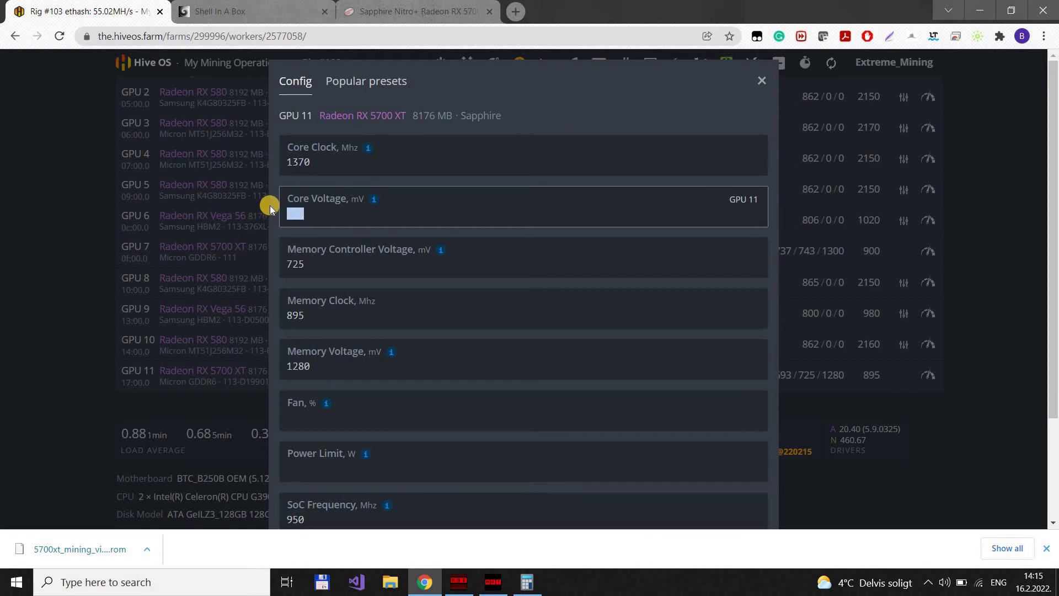
pyautogui.write('758')
pyautogui.press('BackSpace')
pyautogui.write('7')
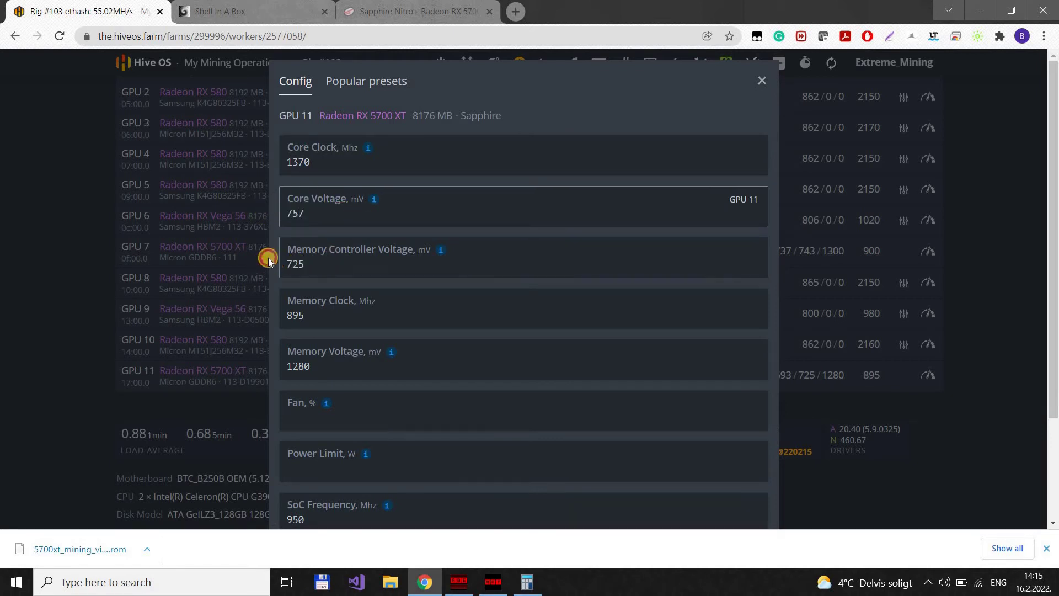
# Set memory controller 850 mV, memory 962 MHz at 1350 mV, clear both SoC values, and apply.
pyautogui.press('Tab')
pyautogui.write('850')
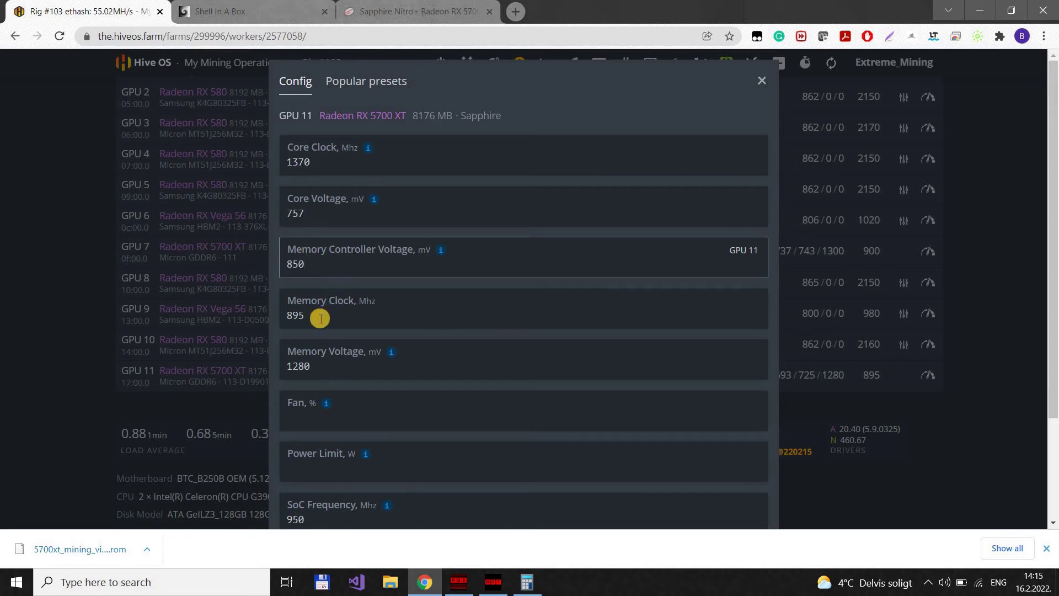
pyautogui.press('Tab')
pyautogui.write('962')
pyautogui.press('Tab')
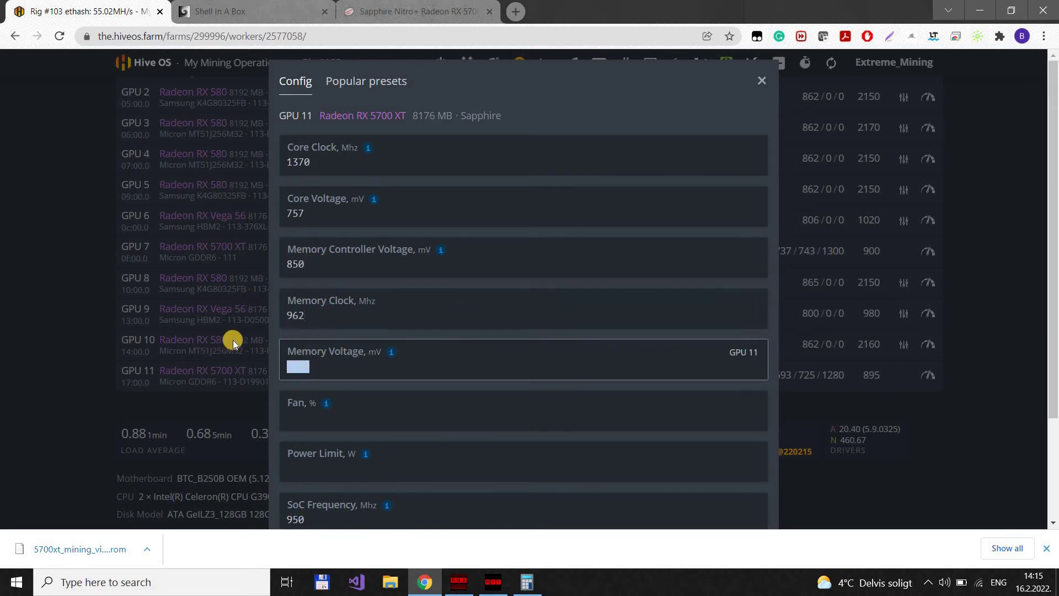
pyautogui.write('1350')
pyautogui.scroll(-2, 331, 425)
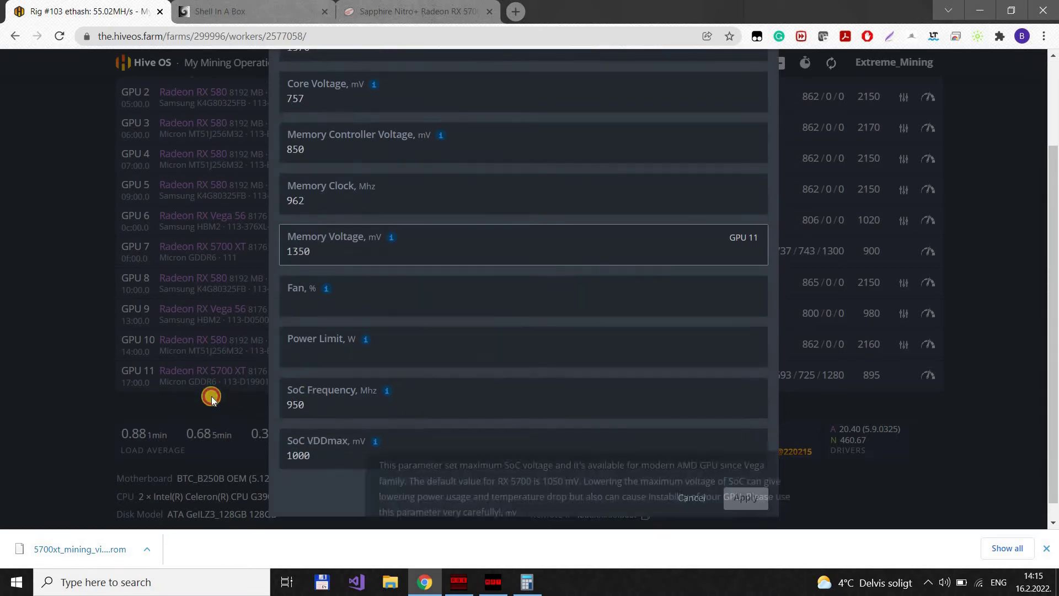
pyautogui.press('Tab')
pyautogui.press('Tab')
pyautogui.press('Tab')
pyautogui.press('BackSpace')
pyautogui.press('Tab')
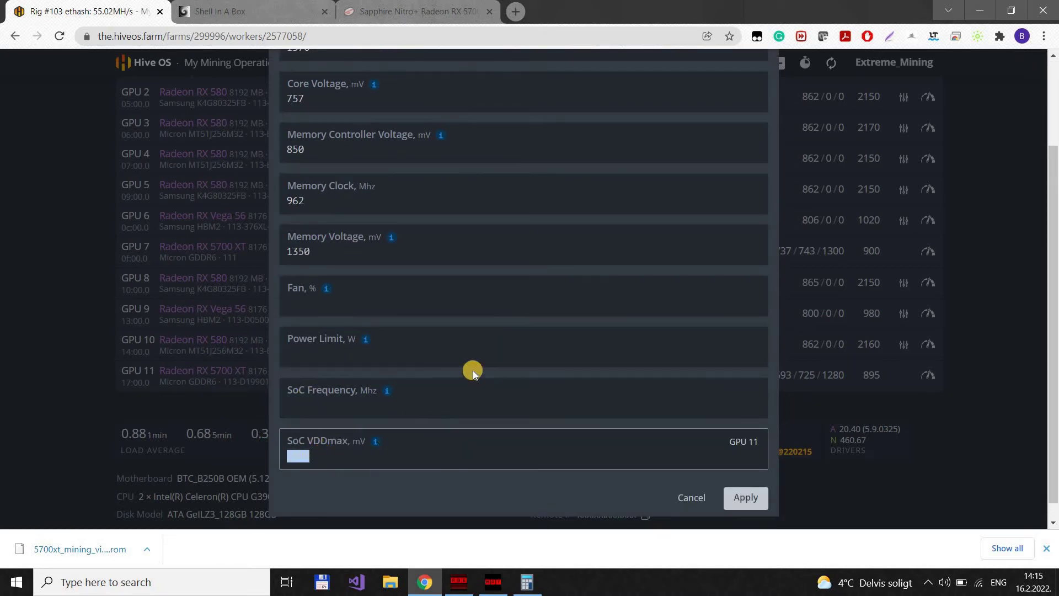
pyautogui.press('BackSpace')
pyautogui.click(733, 495)
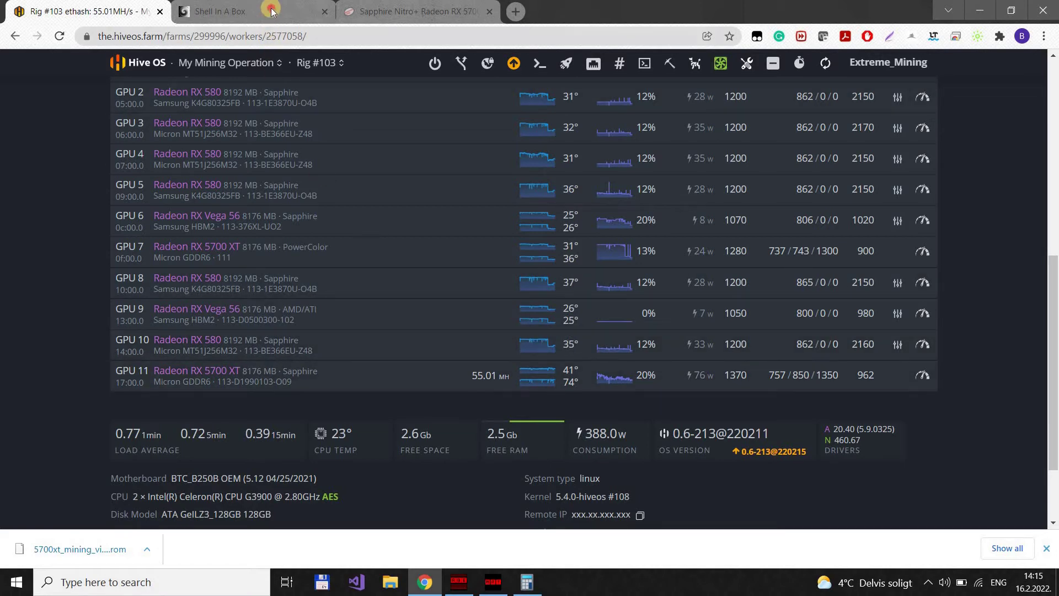
# Switch to the Shell In A Box miner log showing about 59.13 MH/s at 1370/962 MHz.
pyautogui.hotkey('ctrl', 'Tab')
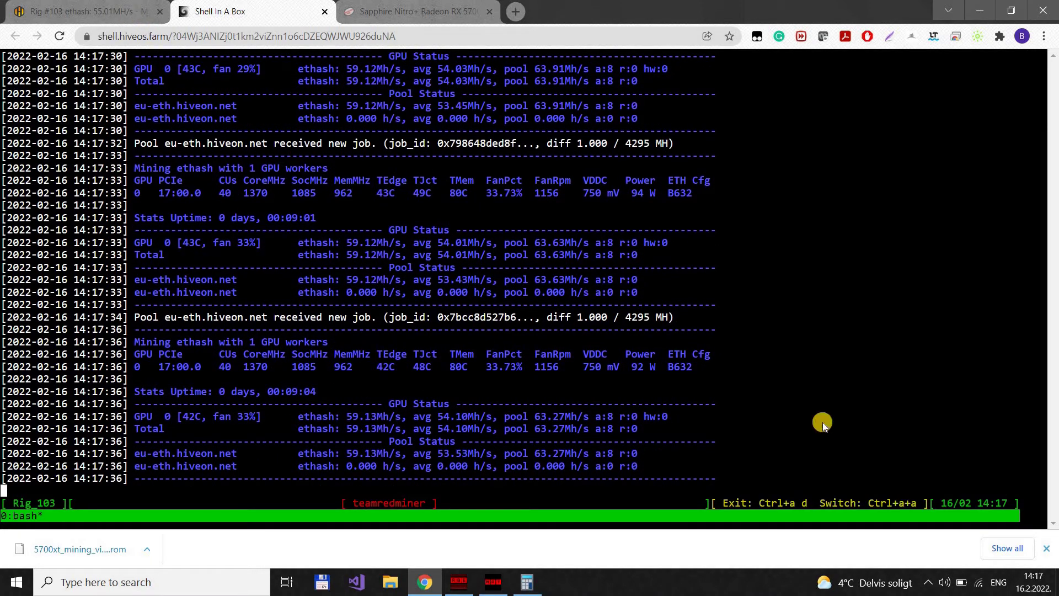
# Raise GPU 11's memory clock to 970 MHz, apply it, and check the miner log at 59.25 MH/s.
pyautogui.hotkey('ctrl', 'shift', 'Tab')
pyautogui.click(373, 378)
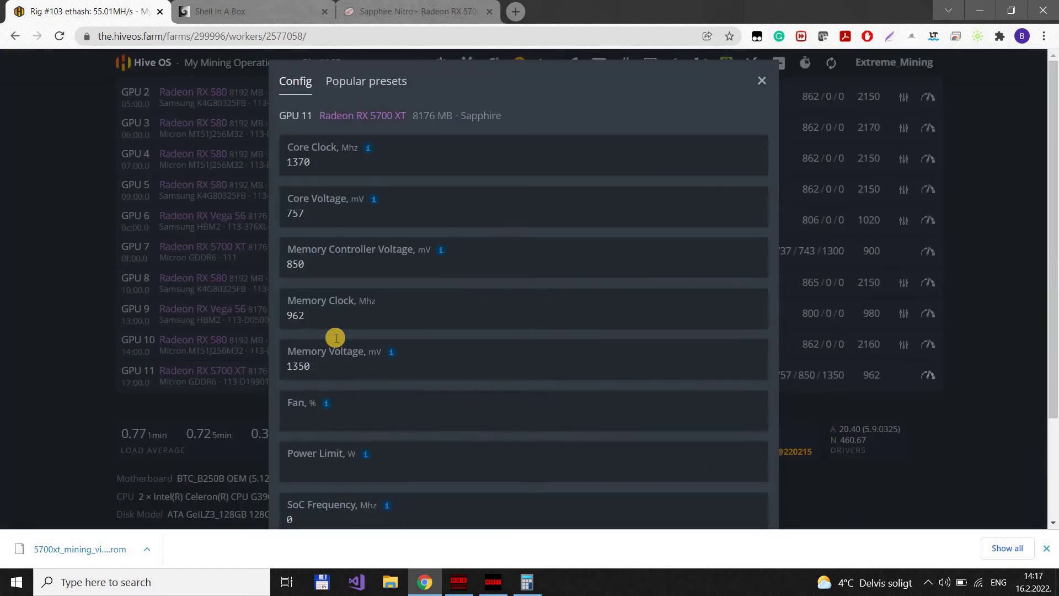
pyautogui.doubleClick(288, 318)
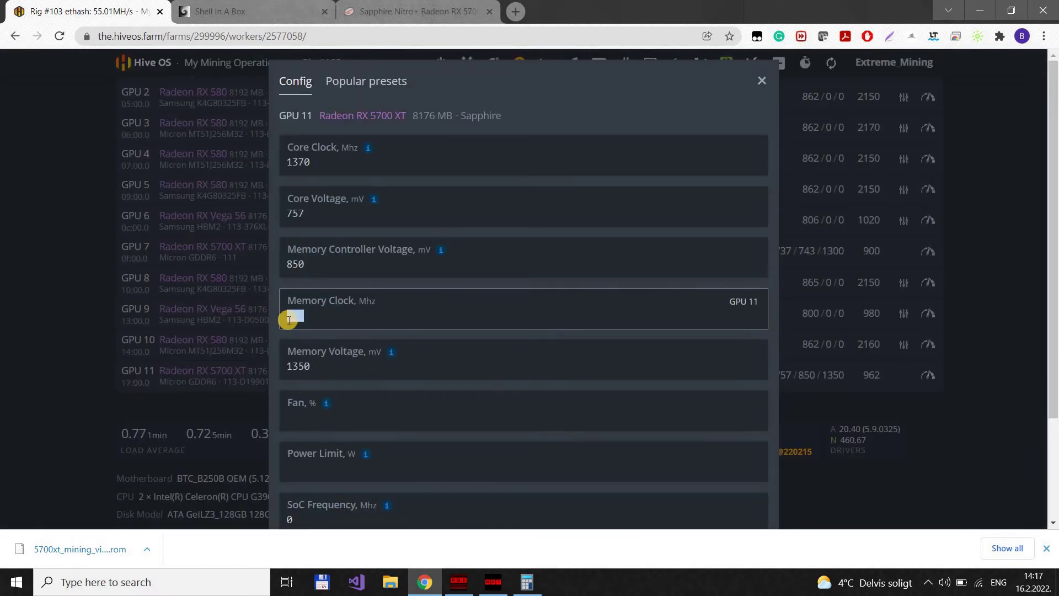
pyautogui.write('970')
pyautogui.scroll(-1, 742, 497)
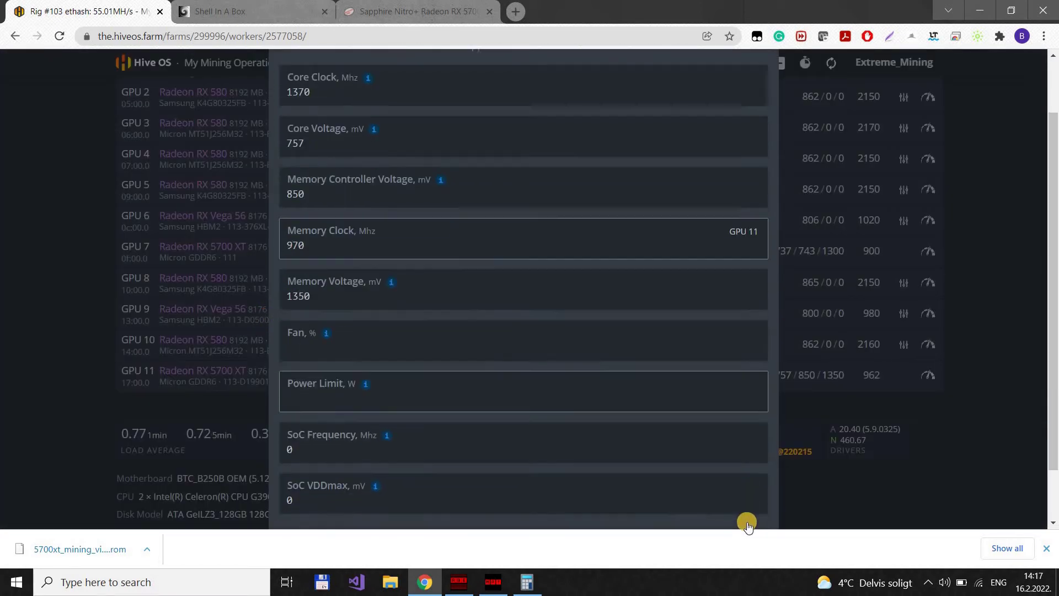
pyautogui.scroll(-1, 748, 524)
pyautogui.click(742, 518)
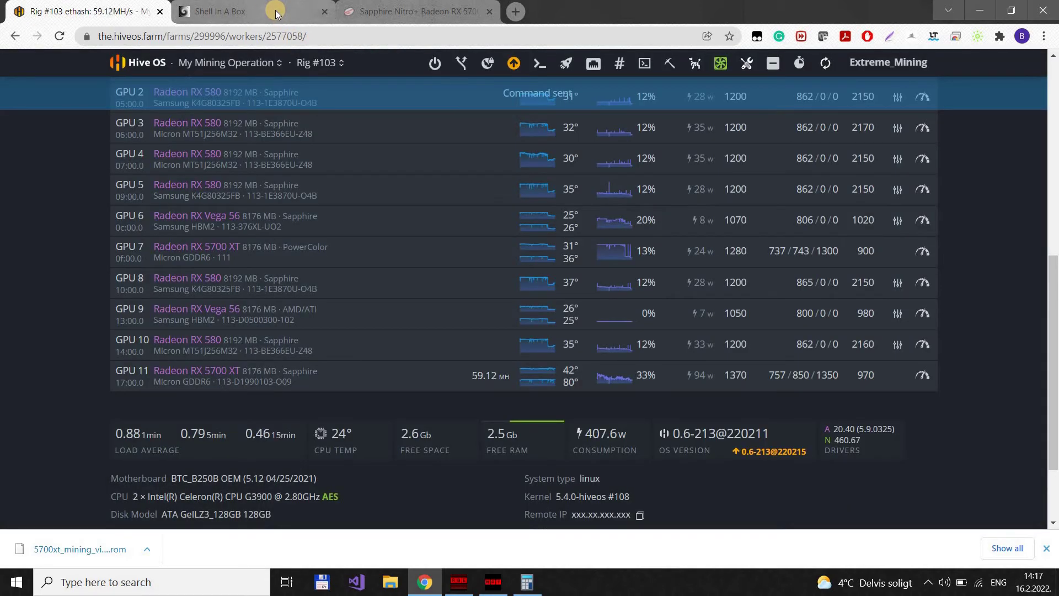
pyautogui.click(276, 10)
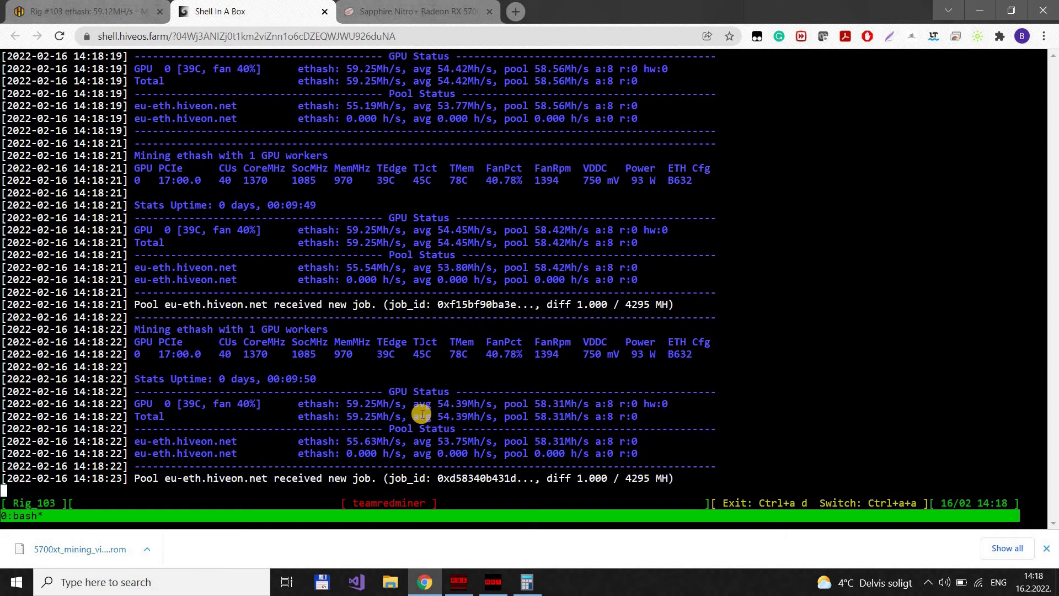
# Change GPU 11's memory clock from 970 to 980 MHz, apply it, and view the teamredminer log.
pyautogui.hotkey('ctrl', 'shift', 'Tab')
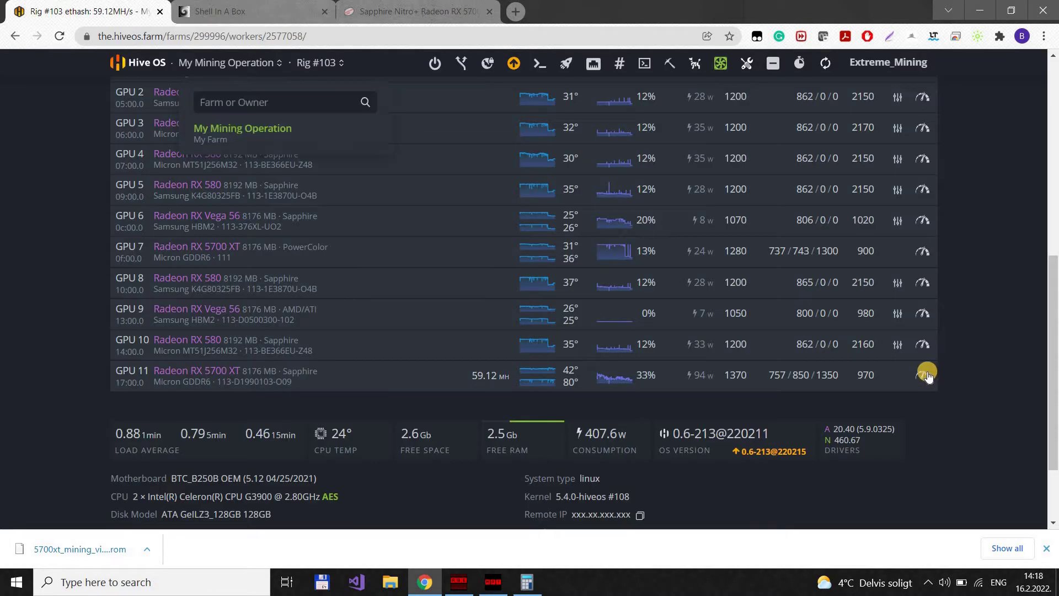
pyautogui.click(928, 374)
pyautogui.click(313, 324)
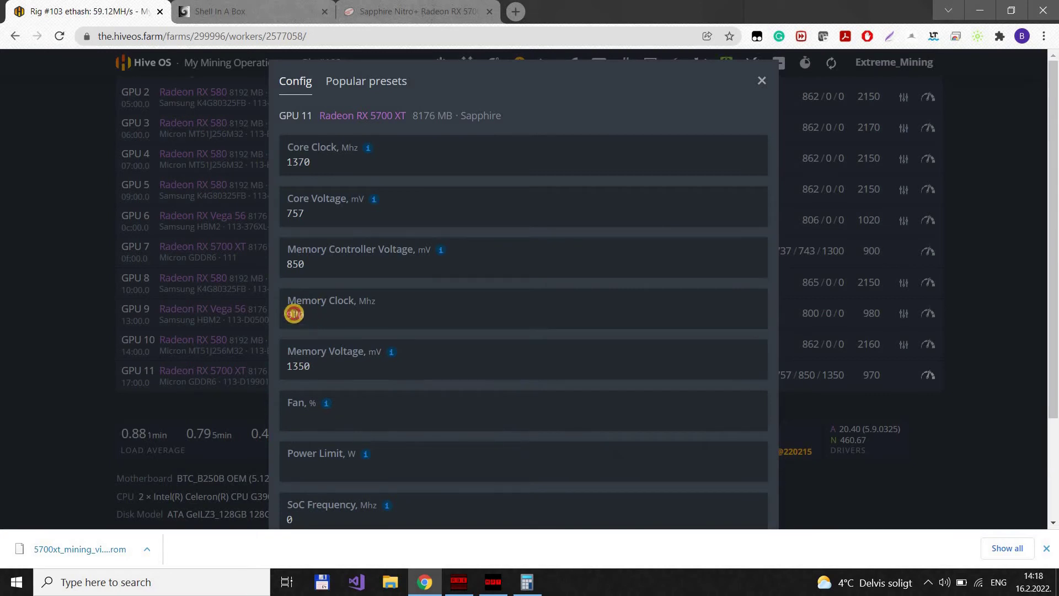
pyautogui.hotkey('shift', 'Left')
pyautogui.hotkey('shift', 'Left')
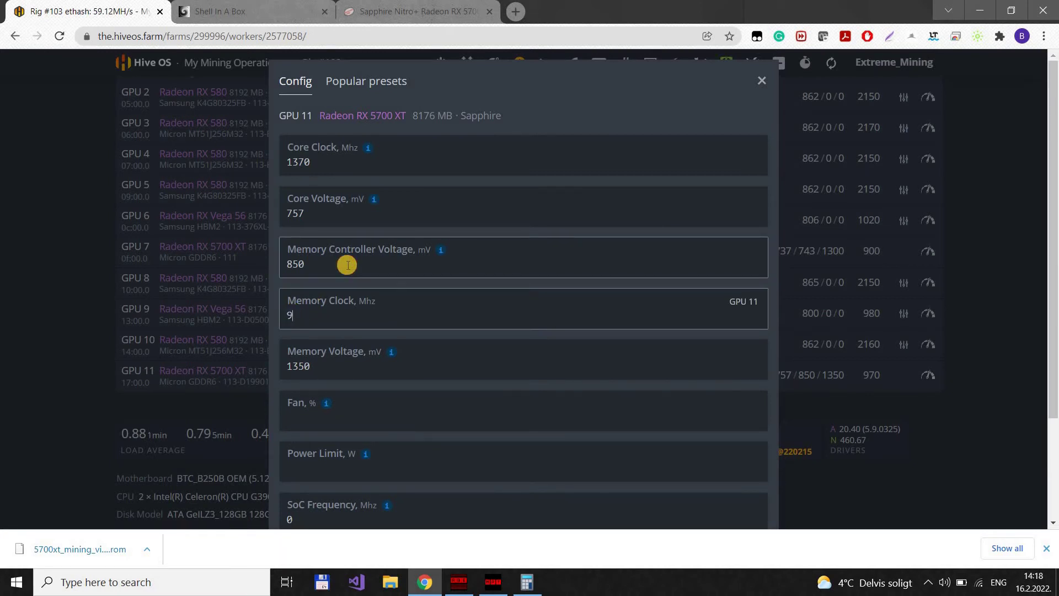
pyautogui.write('80')
pyautogui.scroll(-3, 729, 452)
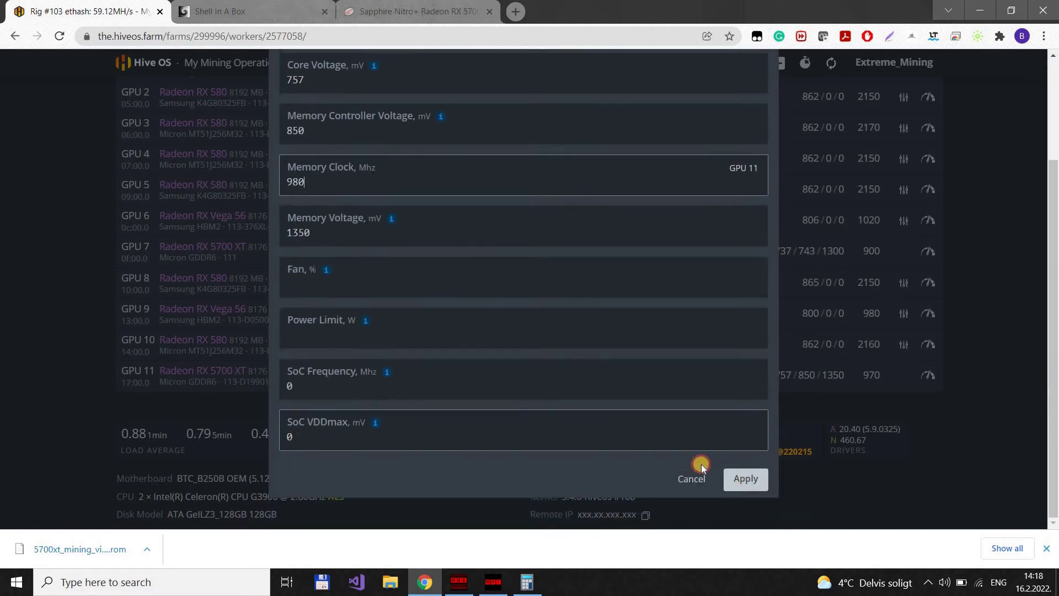
pyautogui.click(744, 478)
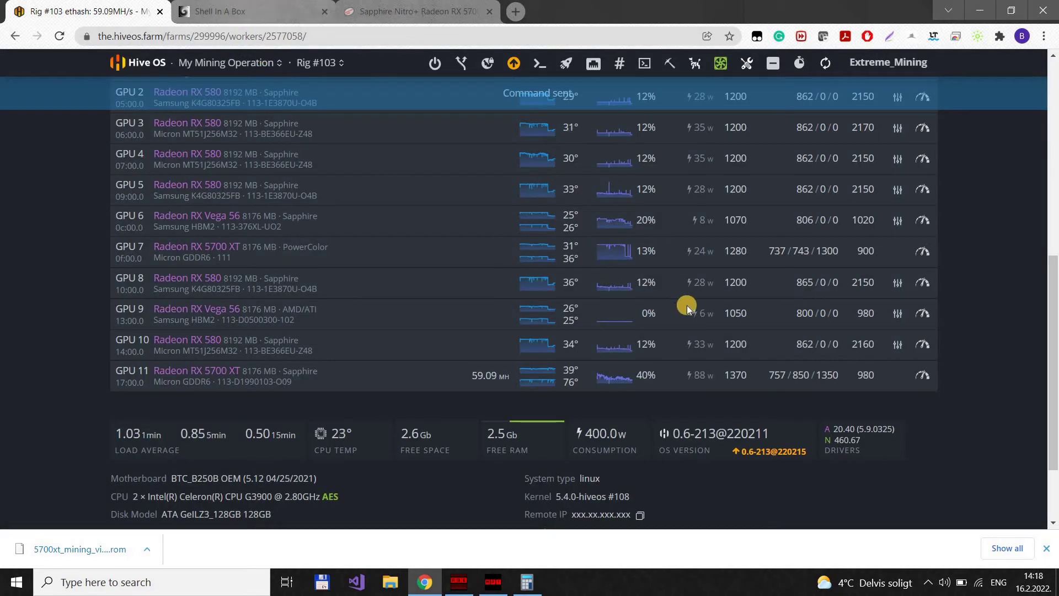
pyautogui.hotkey('ctrl', 'Tab')
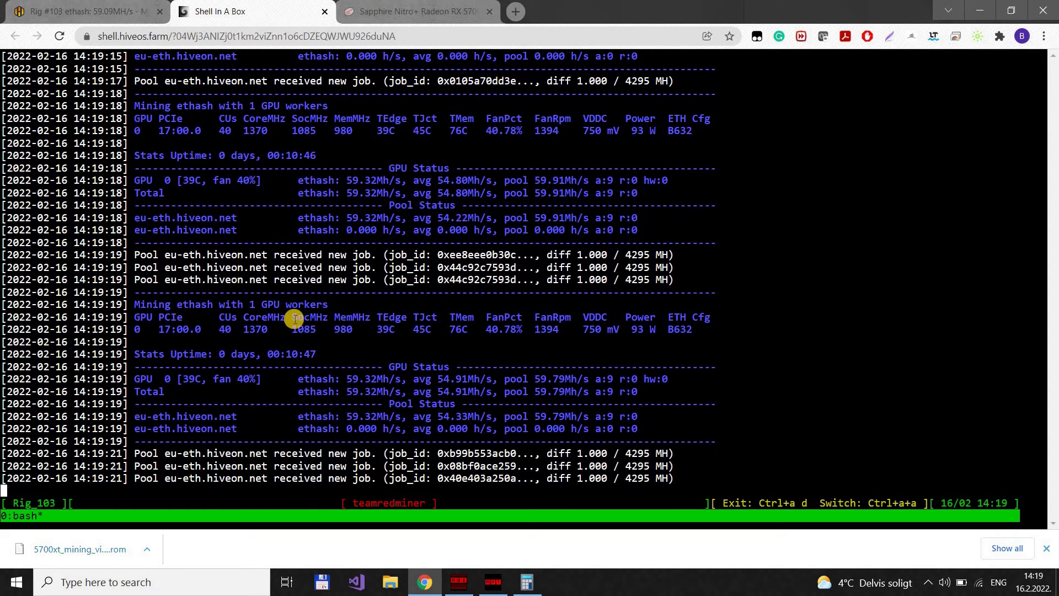
# Set GPU 11's core voltage 757→850 mV and core clock 1370→1500 MHz, apply, and check hashrate.
pyautogui.hotkey('ctrl', 'shift', 'Tab')
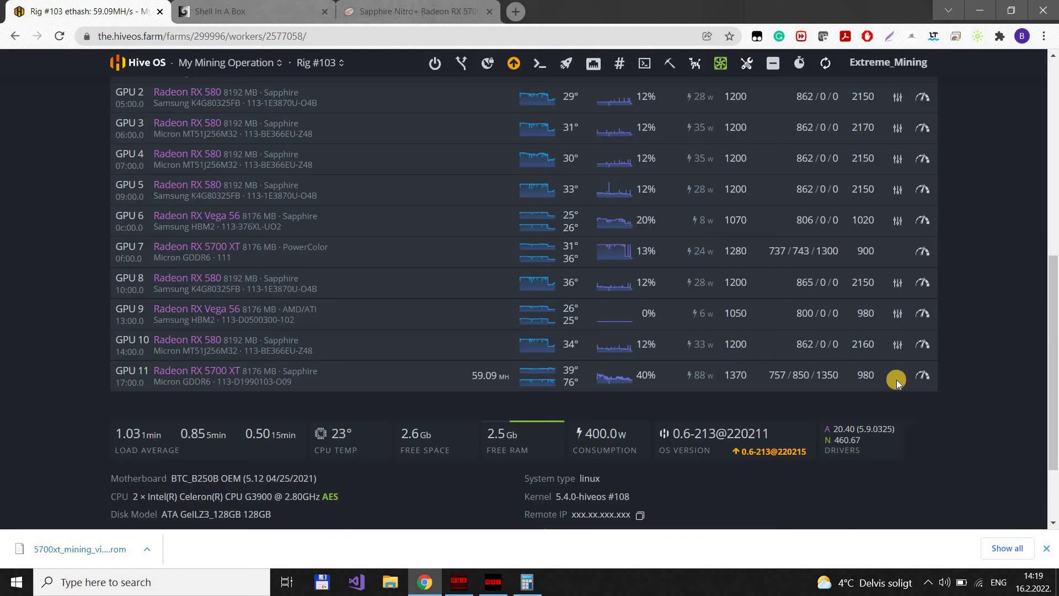
pyautogui.click(570, 370)
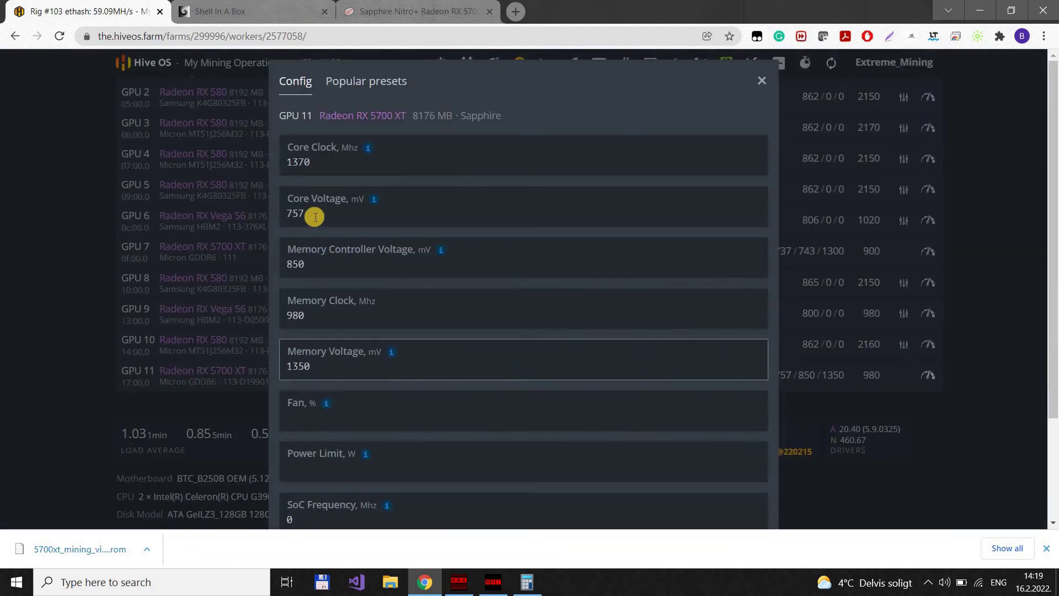
pyautogui.doubleClick(286, 214)
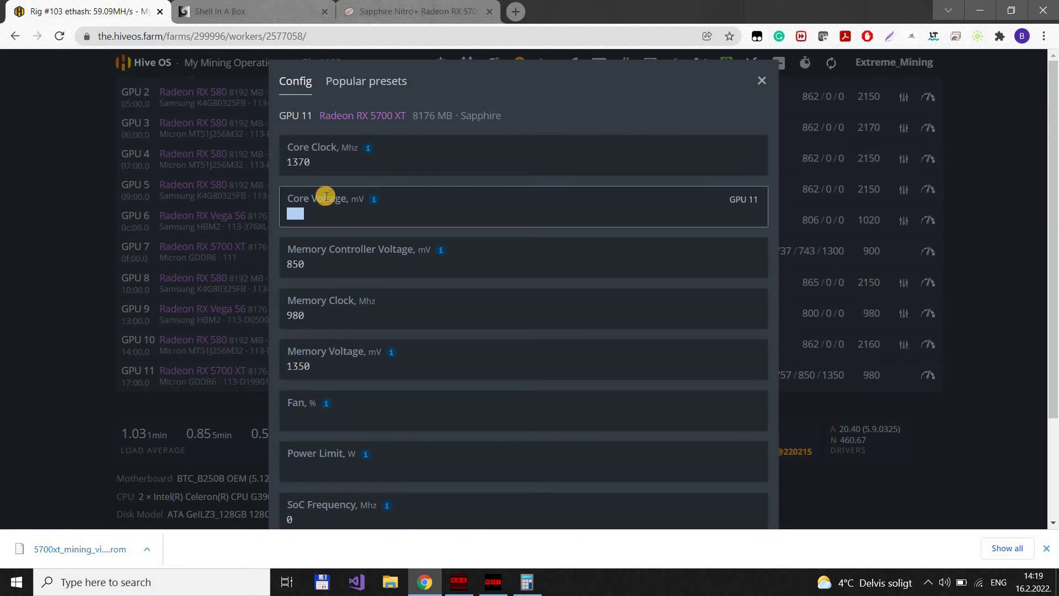
pyautogui.write('850')
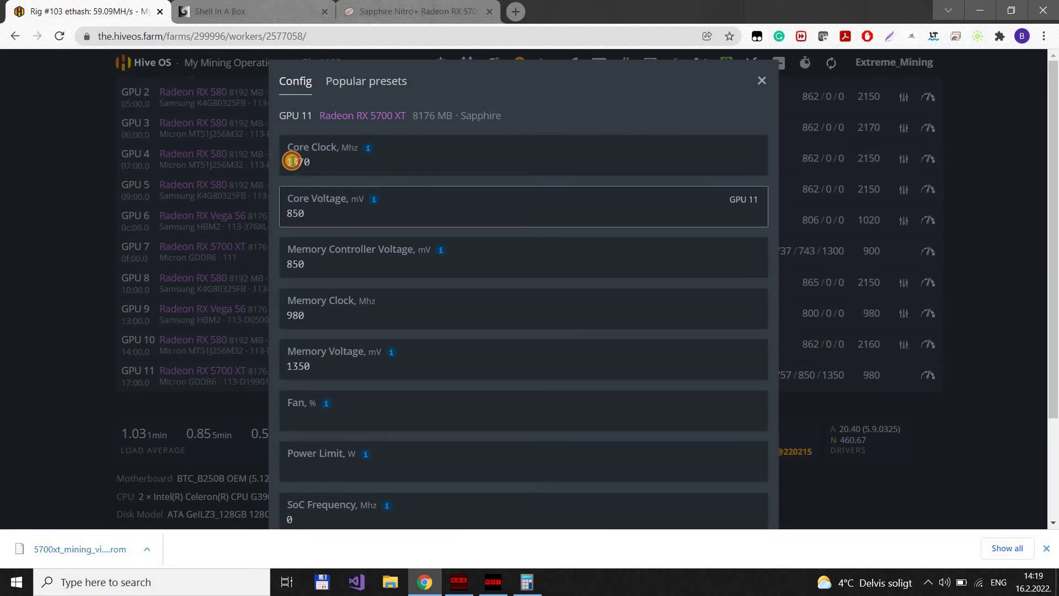
pyautogui.doubleClick(294, 158)
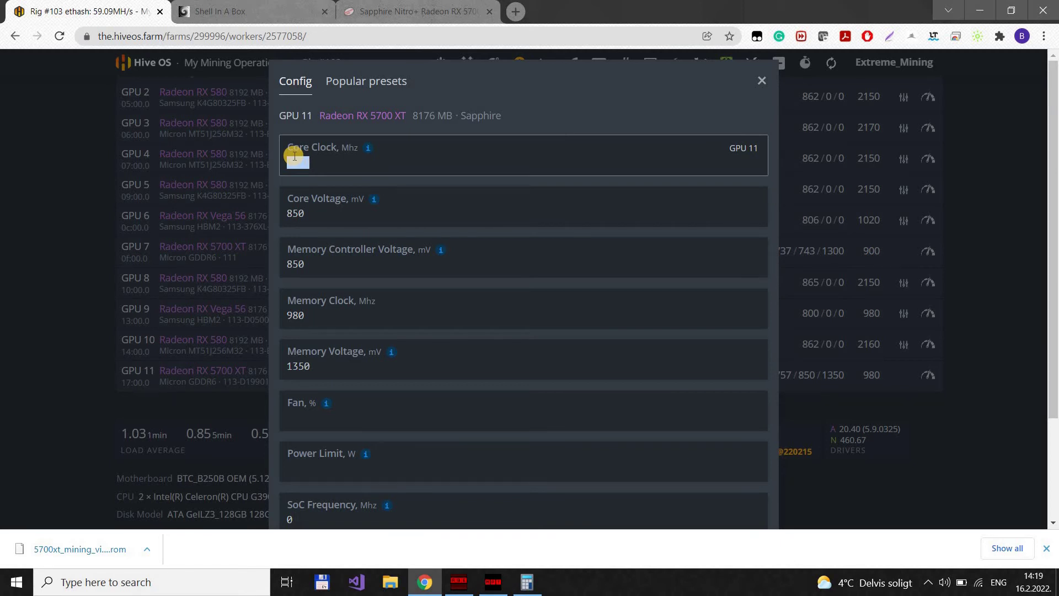
pyautogui.write('1500')
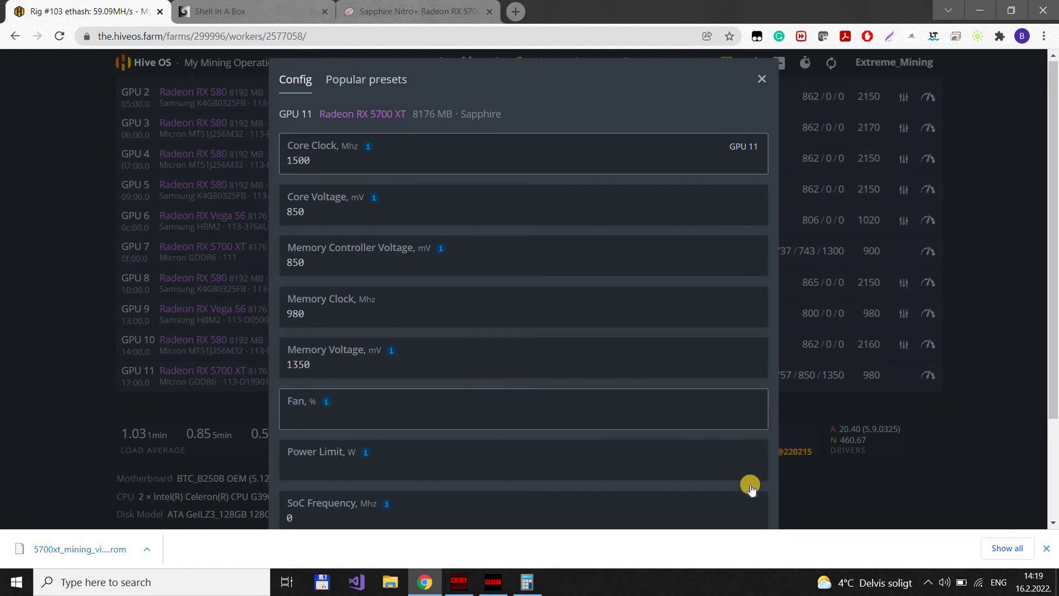
pyautogui.scroll(-2, 749, 483)
pyautogui.click(749, 482)
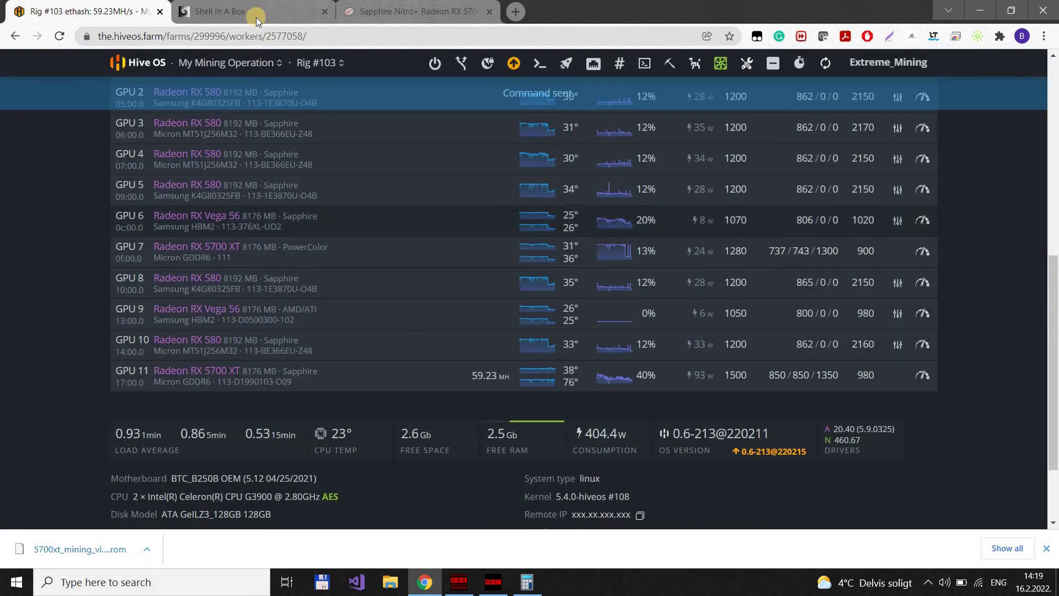
pyautogui.click(255, 17)
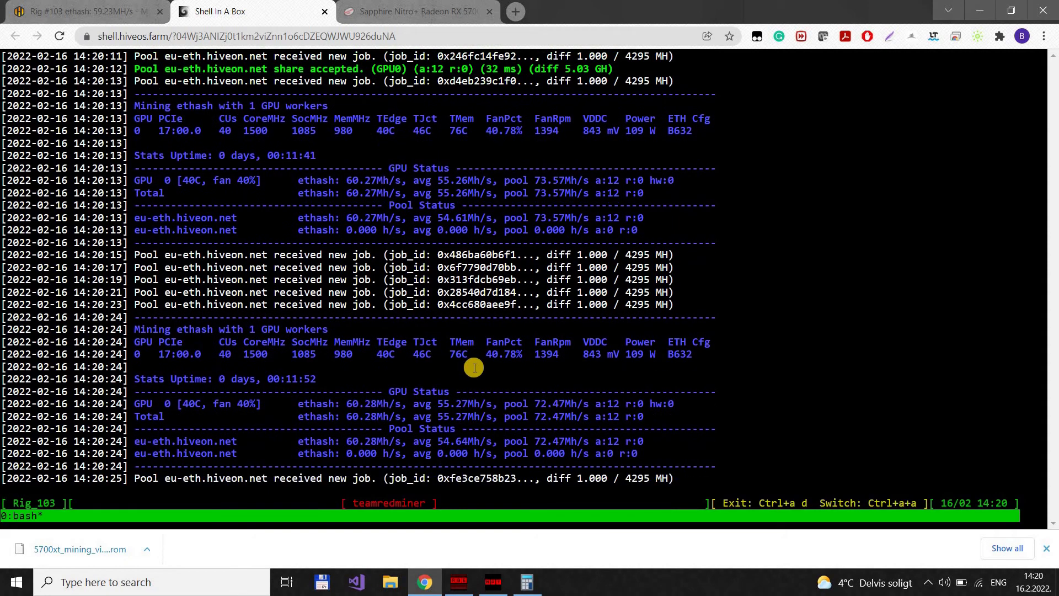
# Bump GPU 11's memory clock from 980 to 990 MHz, apply it, and check the miner log.
pyautogui.click(119, 15)
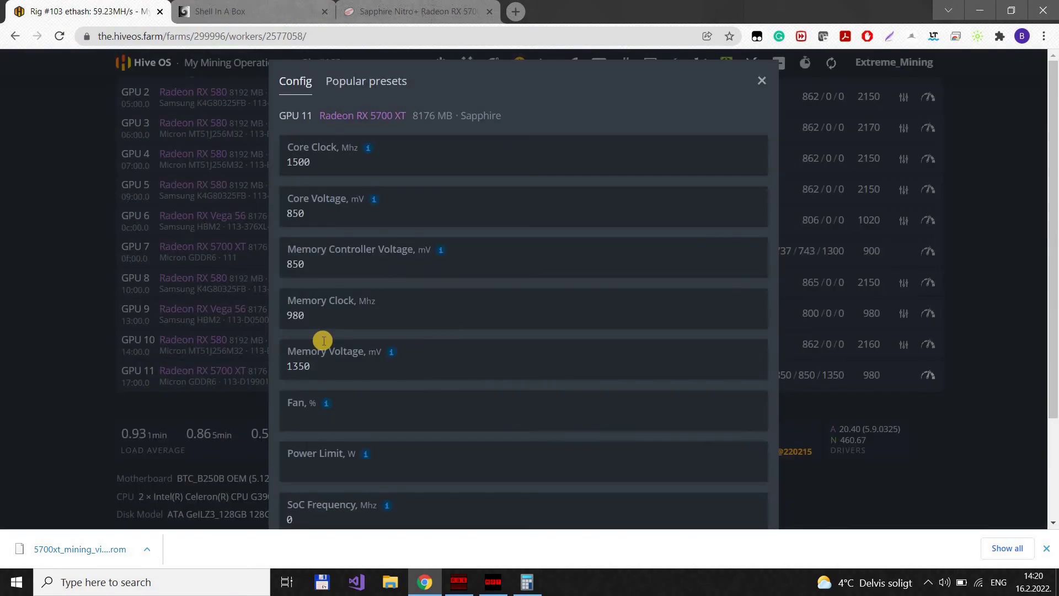
pyautogui.click(293, 313)
pyautogui.hotkey('shift', 'End')
pyautogui.write('90')
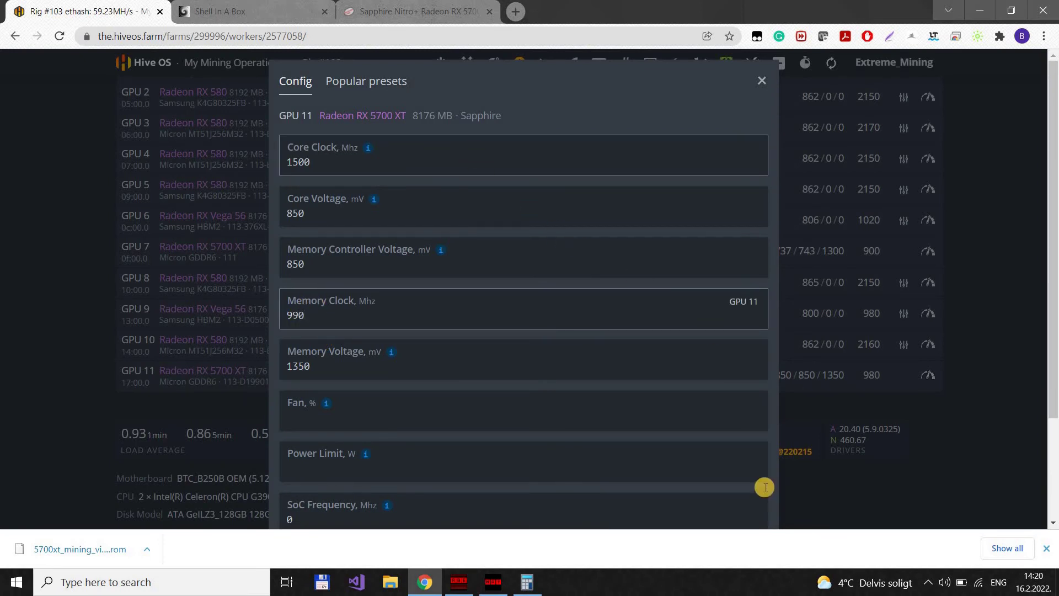
pyautogui.scroll(-3, 745, 483)
pyautogui.press('Return')
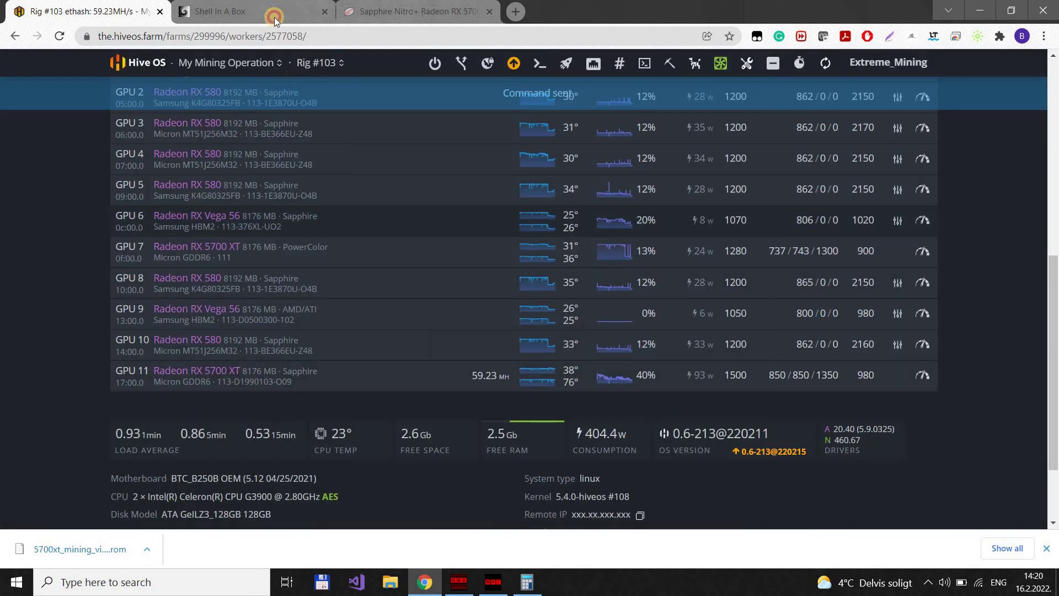
pyautogui.click(274, 17)
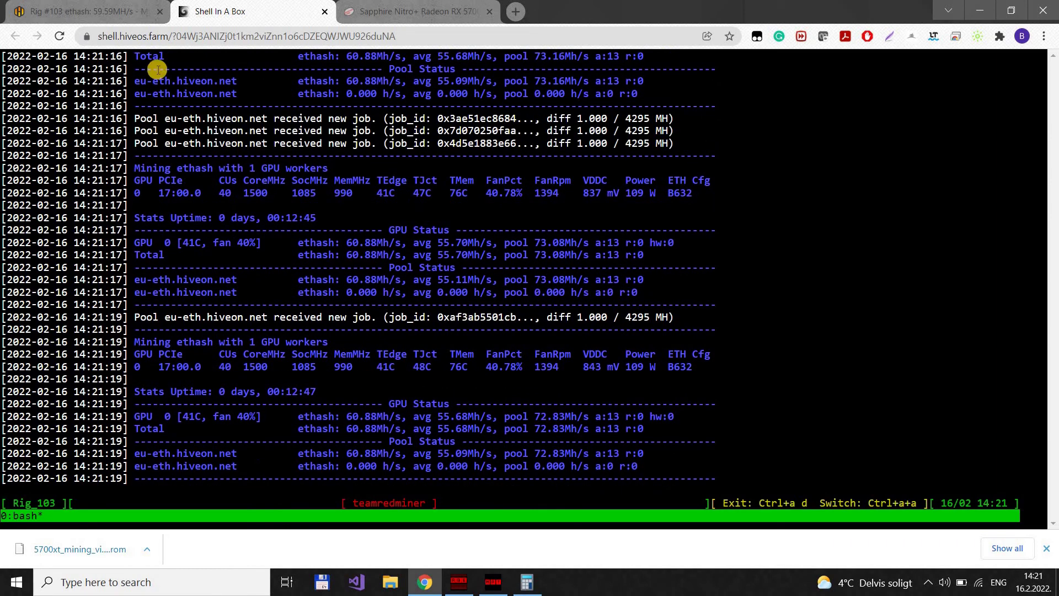
# Enter 1000 MHz as GPU 11's memory clock, apply it, and view the miner log.
pyautogui.hotkey('ctrl', 'shift', 'Tab')
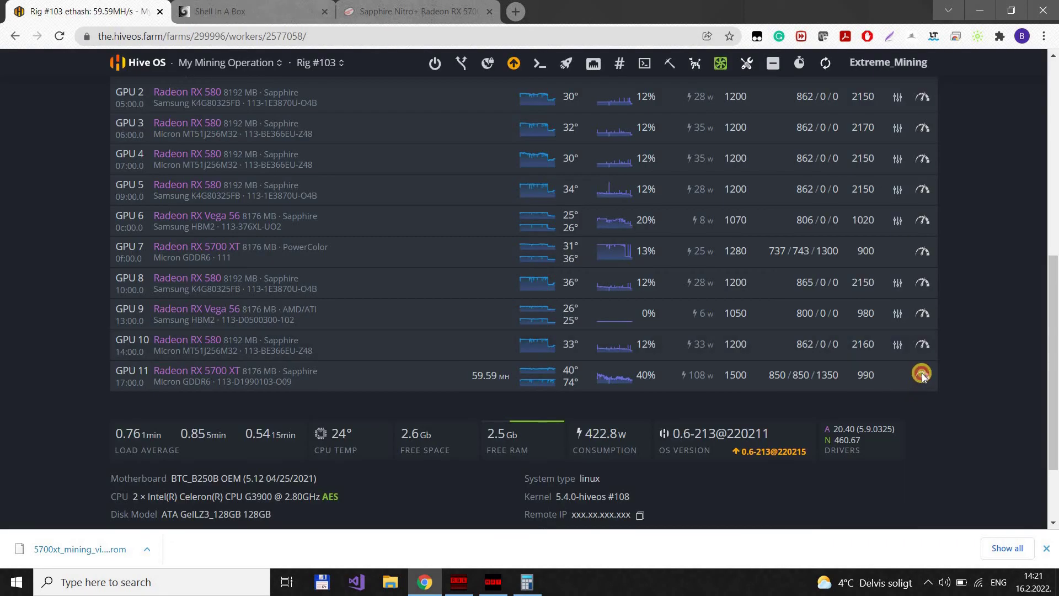
pyautogui.click(306, 303)
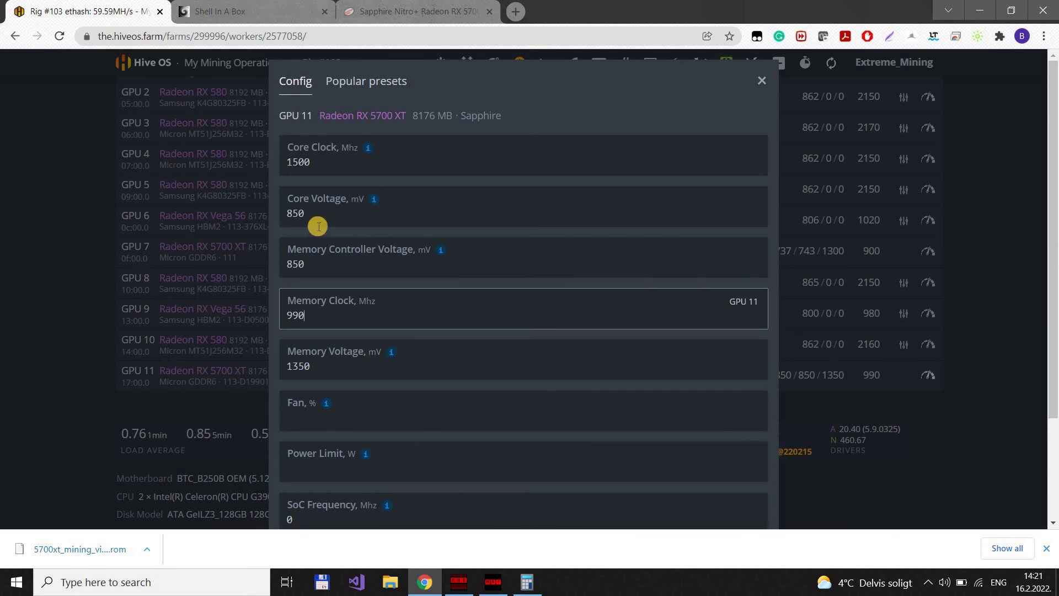
pyautogui.write('1000')
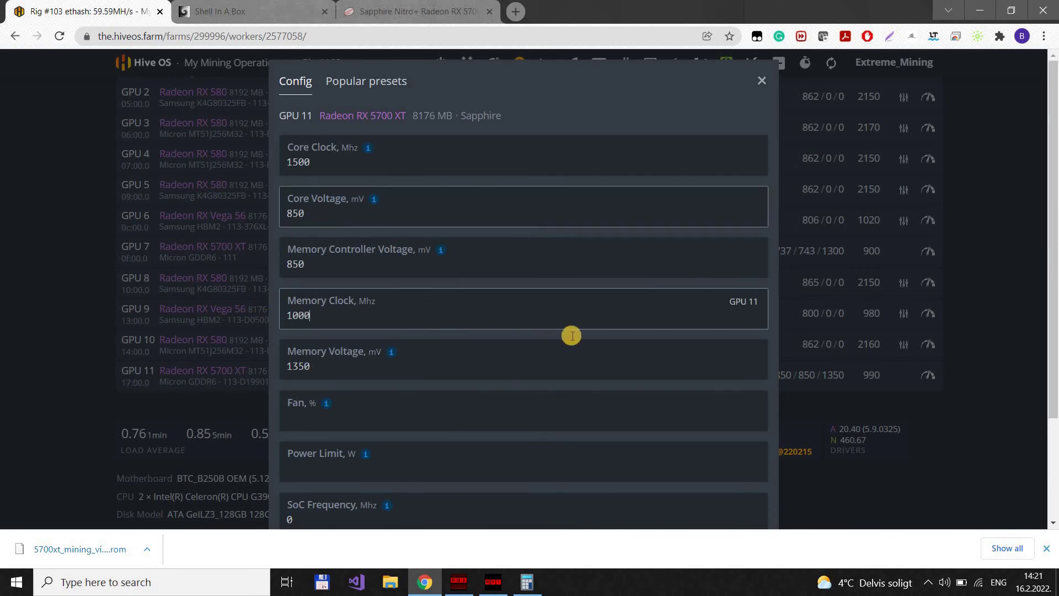
pyautogui.scroll(-2, 657, 417)
pyautogui.click(746, 519)
pyautogui.click(220, 10)
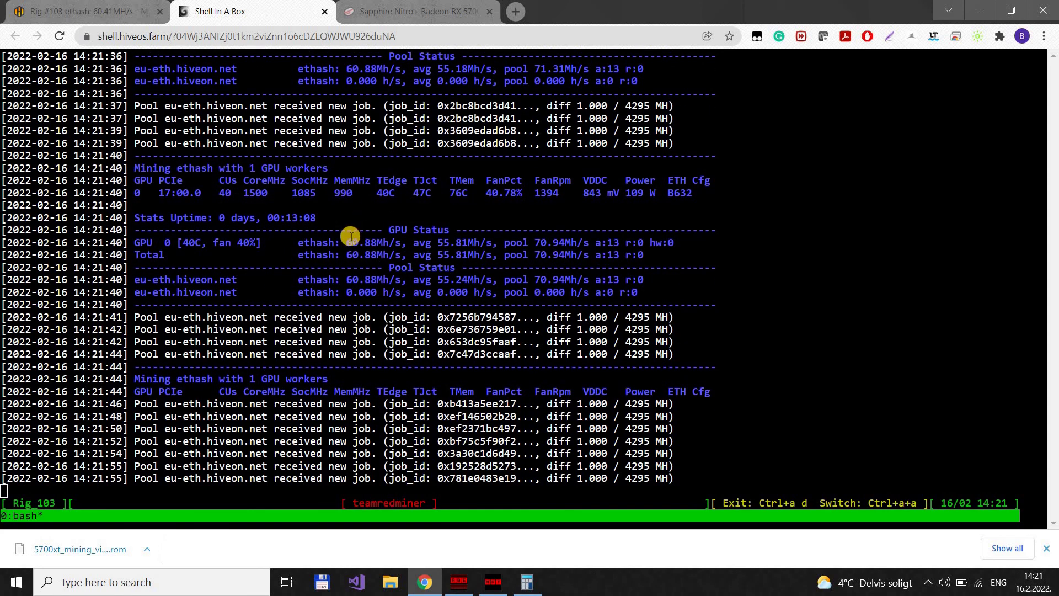
# Highlight the 60.88 Mh/s hashrate reading in the teamredminer log, then clear the selection.
pyautogui.doubleClick(385, 242)
pyautogui.click(514, 258)
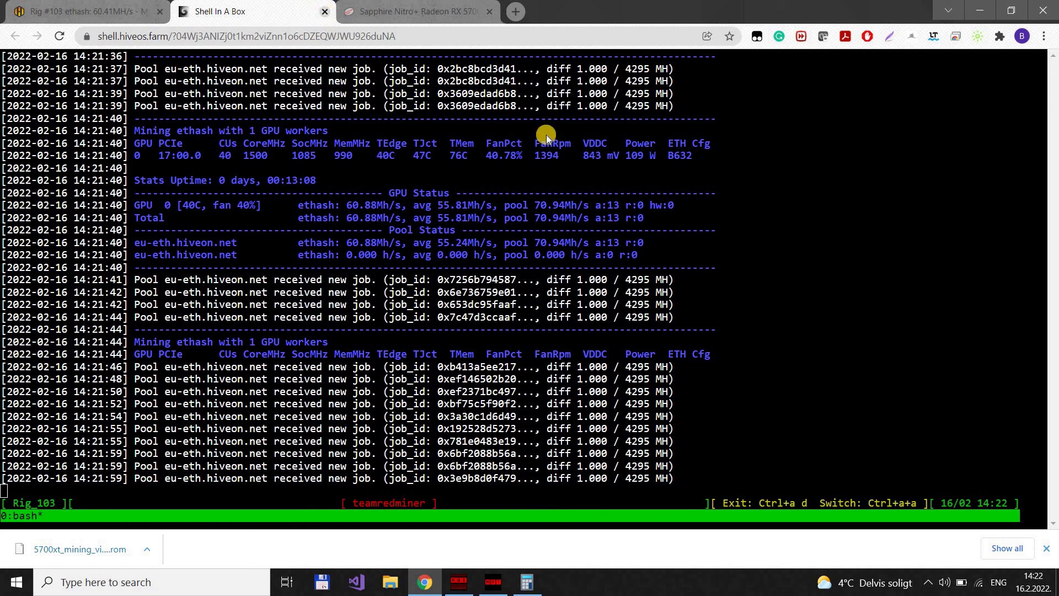
pyautogui.click(596, 114)
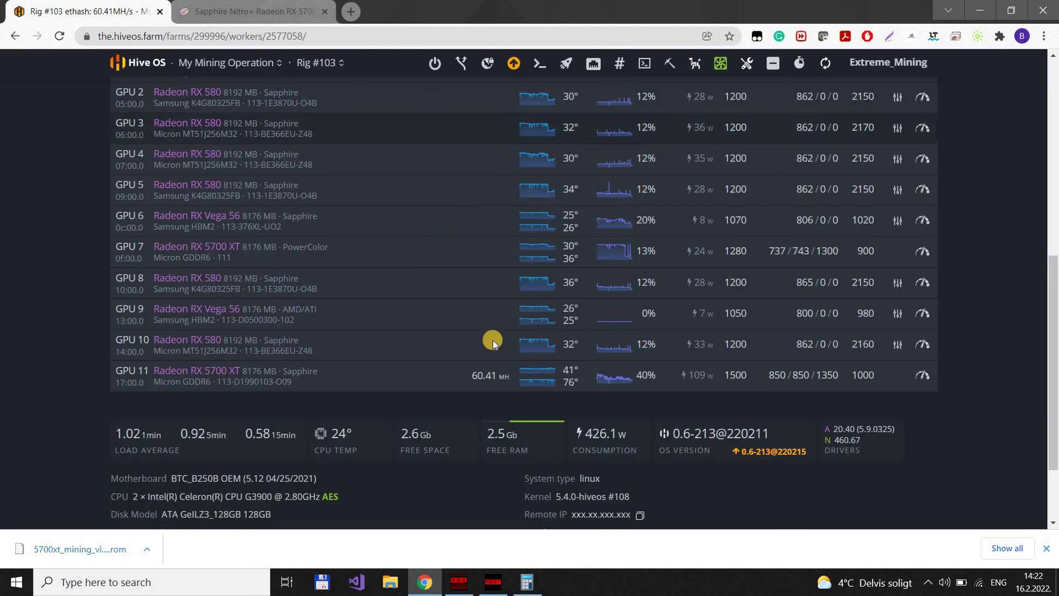